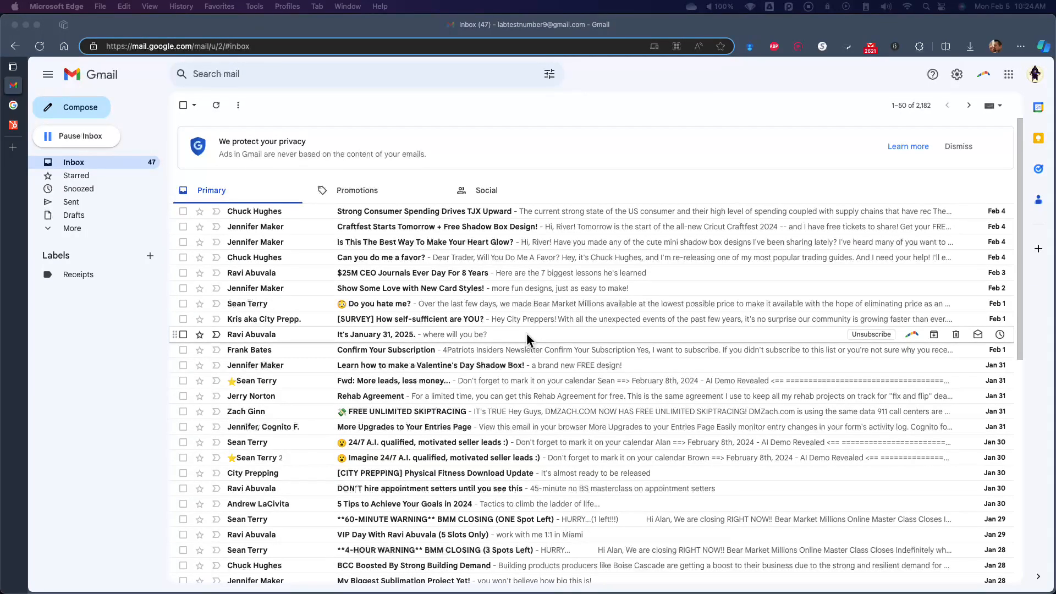
- Switch to the HubSpot article on Gmail inbox zero and skim its setup steps through to the end
{"action": "left_click", "coordinate": [13, 124]}
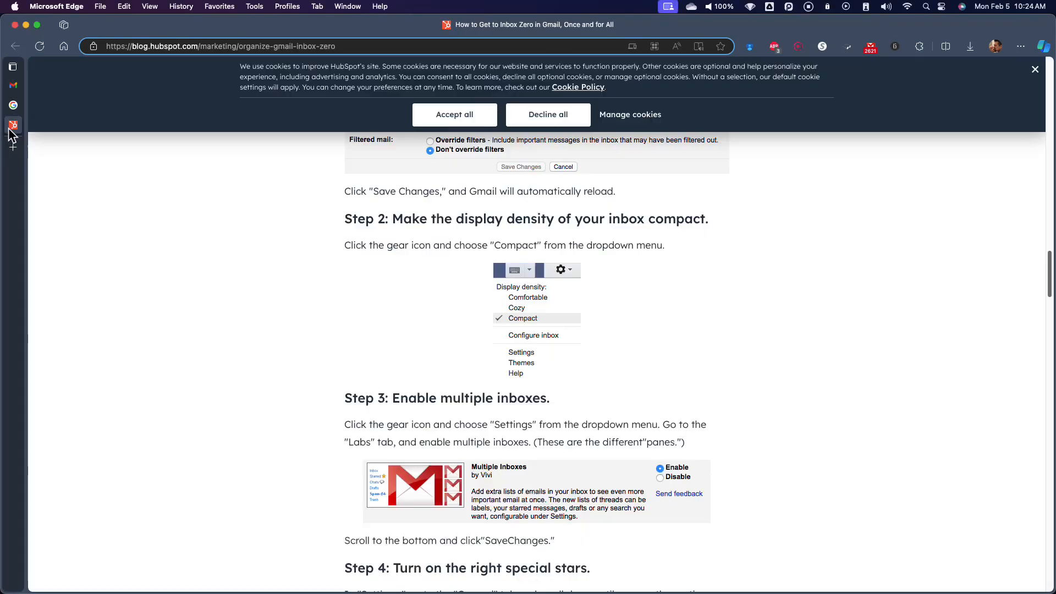
{"action": "scroll", "coordinate": [319, 297], "scroll_direction": "down", "scroll_amount": 10}
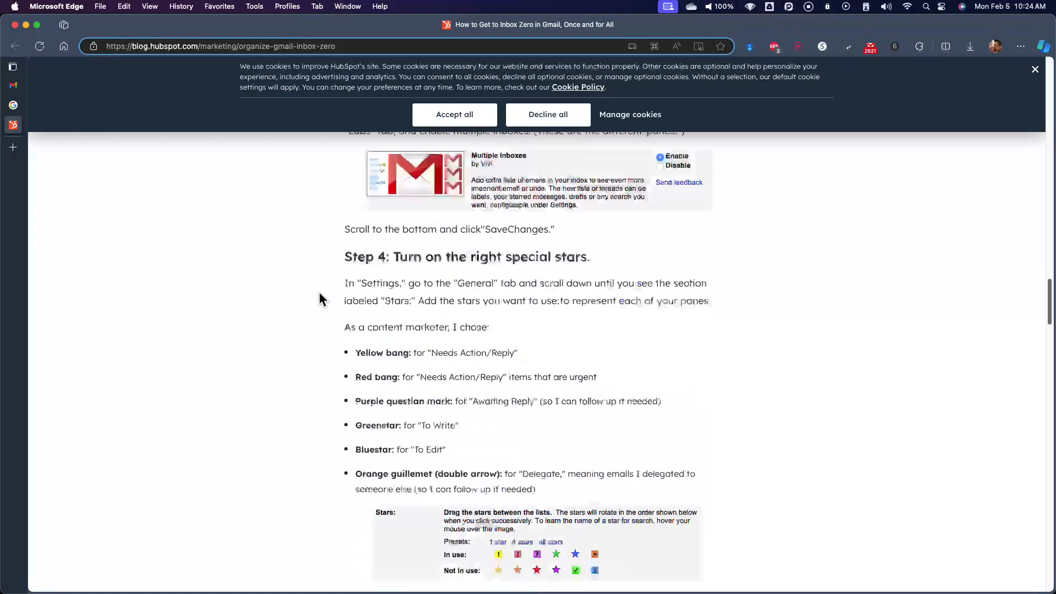
{"action": "scroll", "coordinate": [319, 299], "scroll_direction": "down", "scroll_amount": 15}
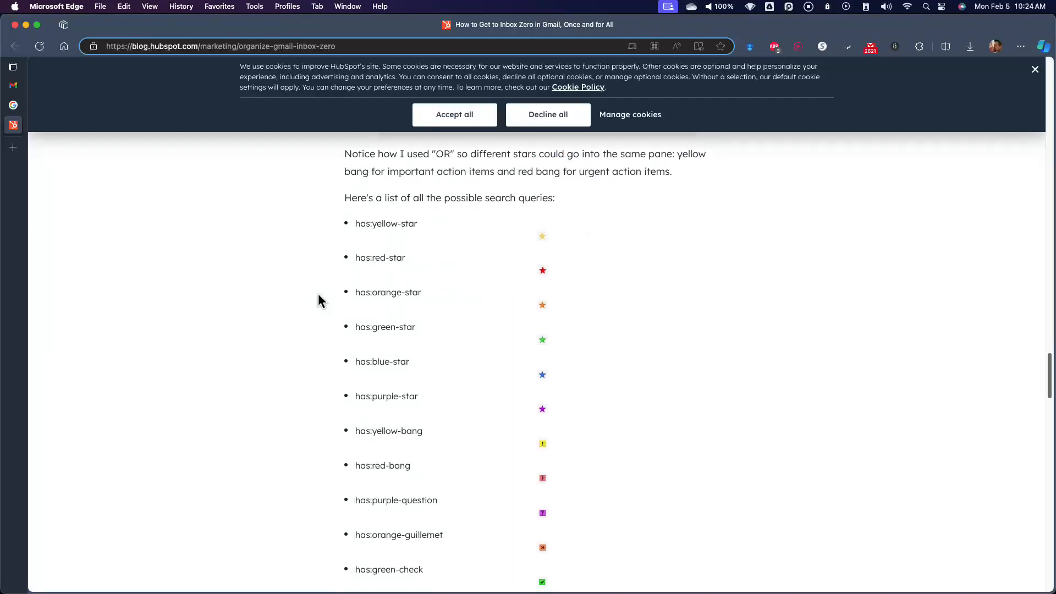
{"action": "scroll", "coordinate": [308, 281], "scroll_direction": "down", "scroll_amount": 6}
{"action": "scroll", "coordinate": [288, 266], "scroll_direction": "up", "scroll_amount": 12}
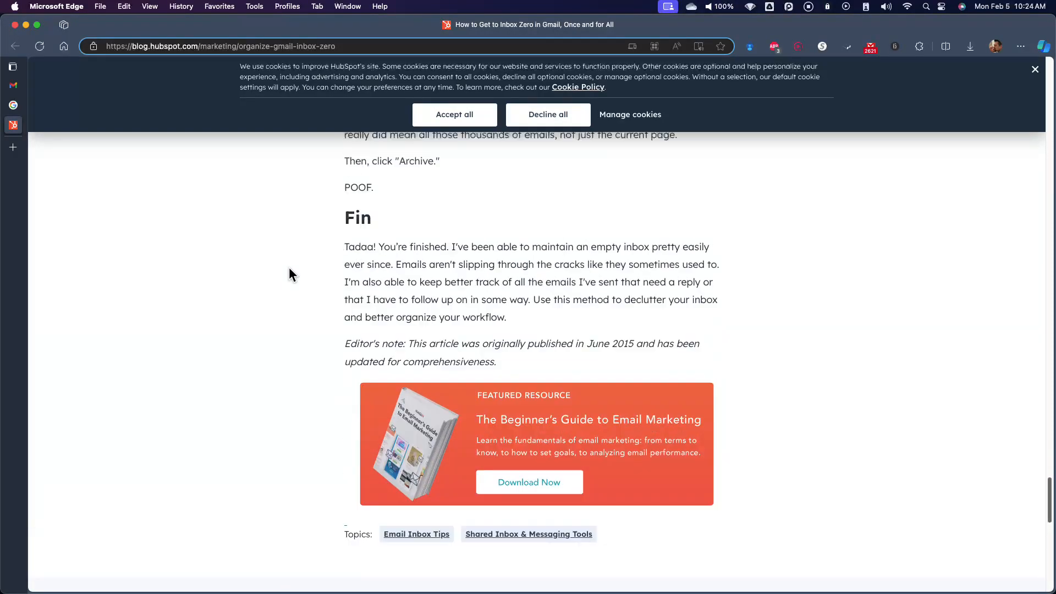
- Return to the Gmail inbox and look through the messages in the Primary category
{"action": "left_click", "coordinate": [12, 87]}
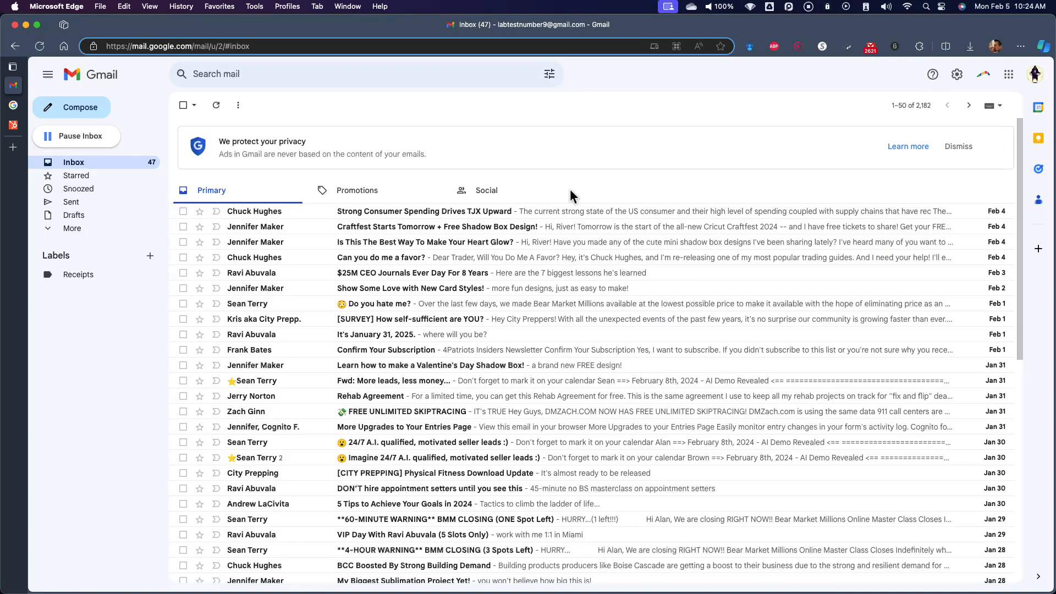
{"action": "scroll", "coordinate": [495, 303], "scroll_direction": "down", "scroll_amount": 10}
{"action": "scroll", "coordinate": [473, 415], "scroll_direction": "up", "scroll_amount": 10}
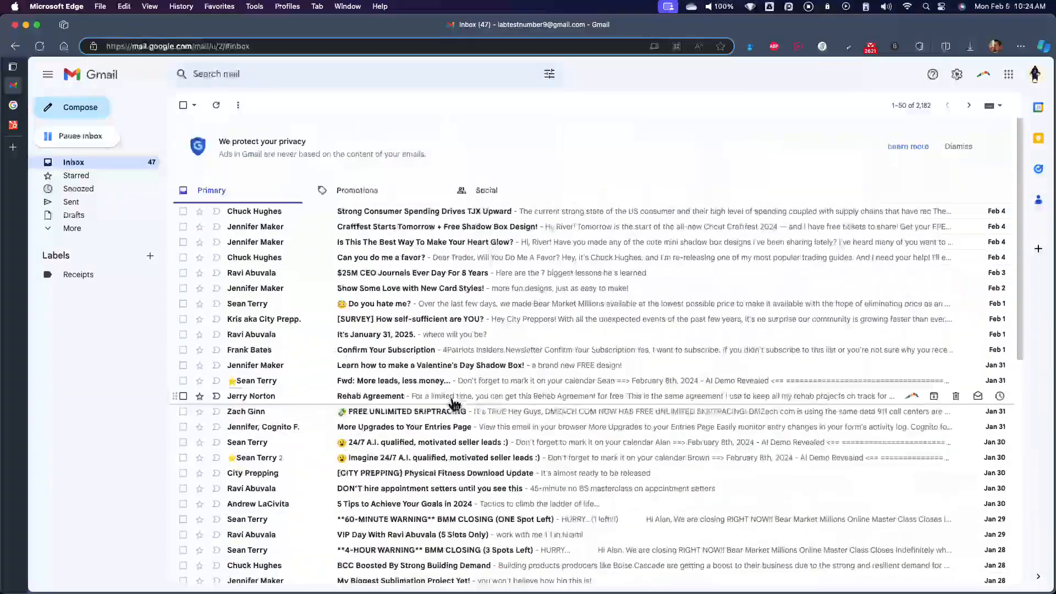
{"action": "scroll", "coordinate": [485, 385], "scroll_direction": "down", "scroll_amount": 3}
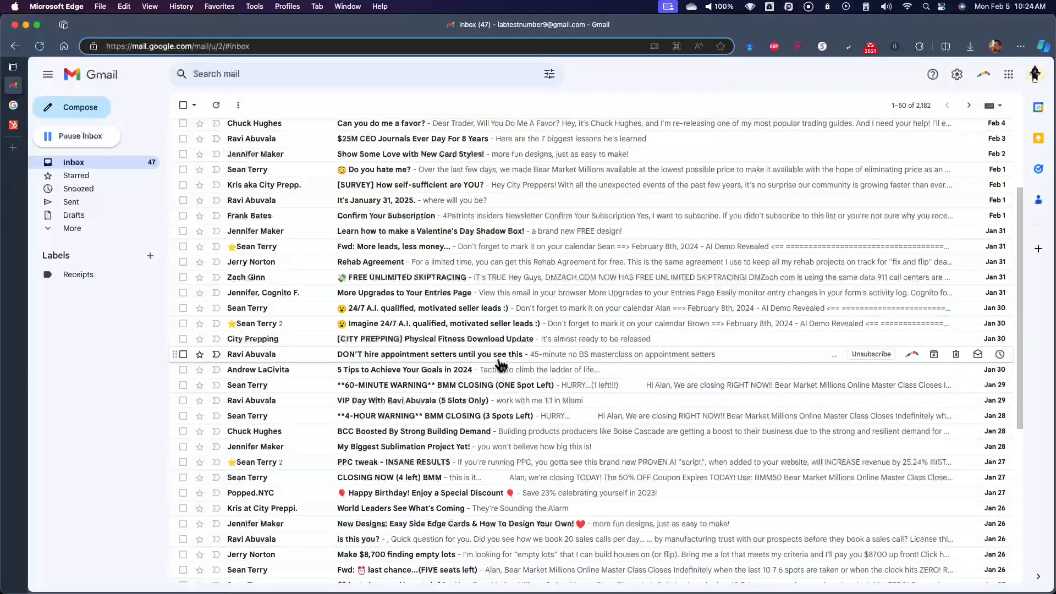
{"action": "scroll", "coordinate": [503, 303], "scroll_direction": "down", "scroll_amount": 1}
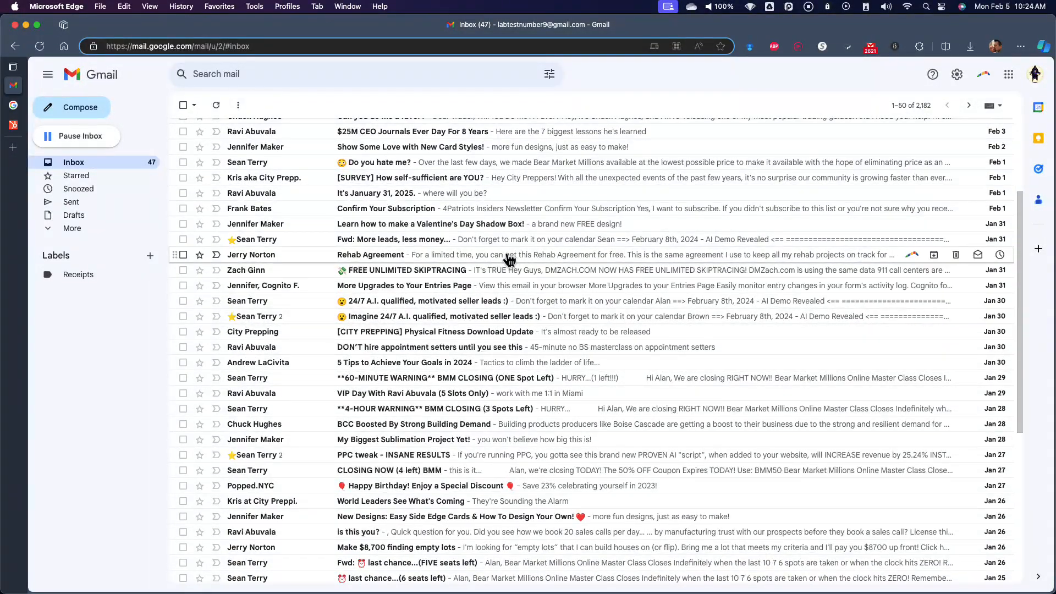
{"action": "scroll", "coordinate": [577, 278], "scroll_direction": "down", "scroll_amount": 2}
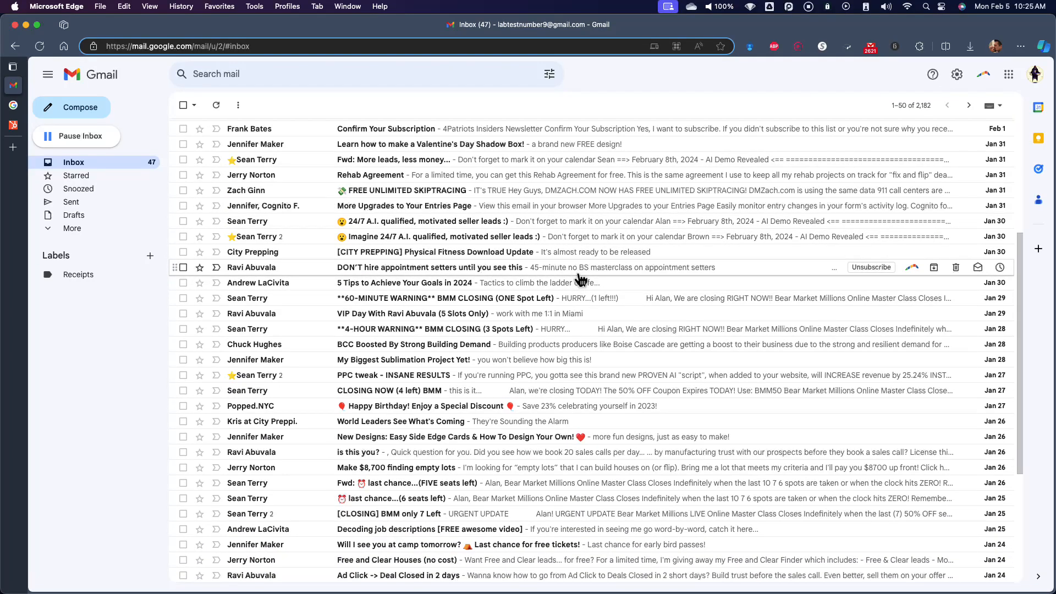
{"action": "scroll", "coordinate": [580, 279], "scroll_direction": "down", "scroll_amount": 5}
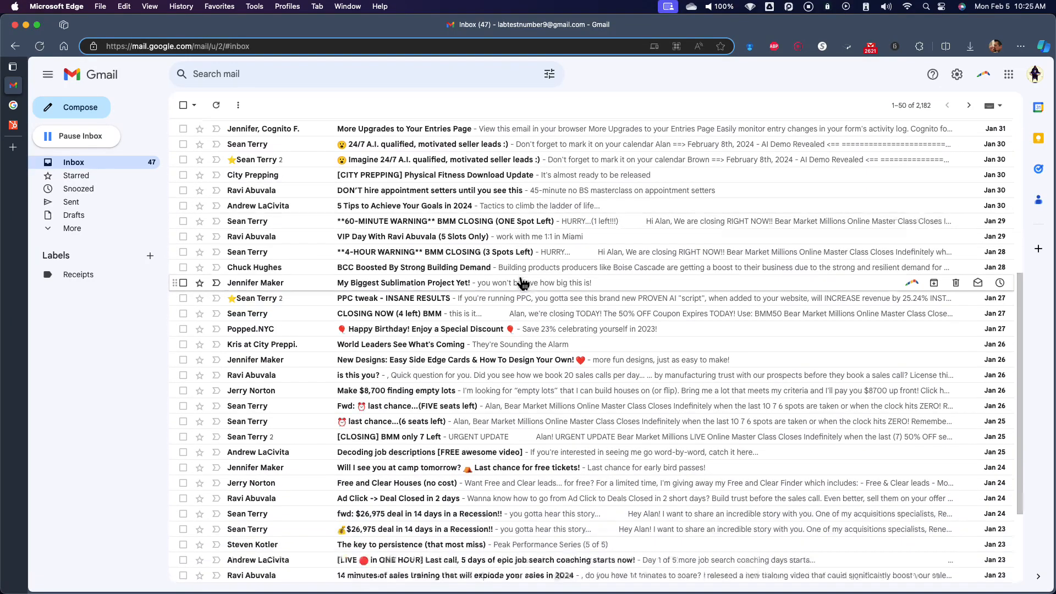
{"action": "scroll", "coordinate": [550, 284], "scroll_direction": "up", "scroll_amount": 10}
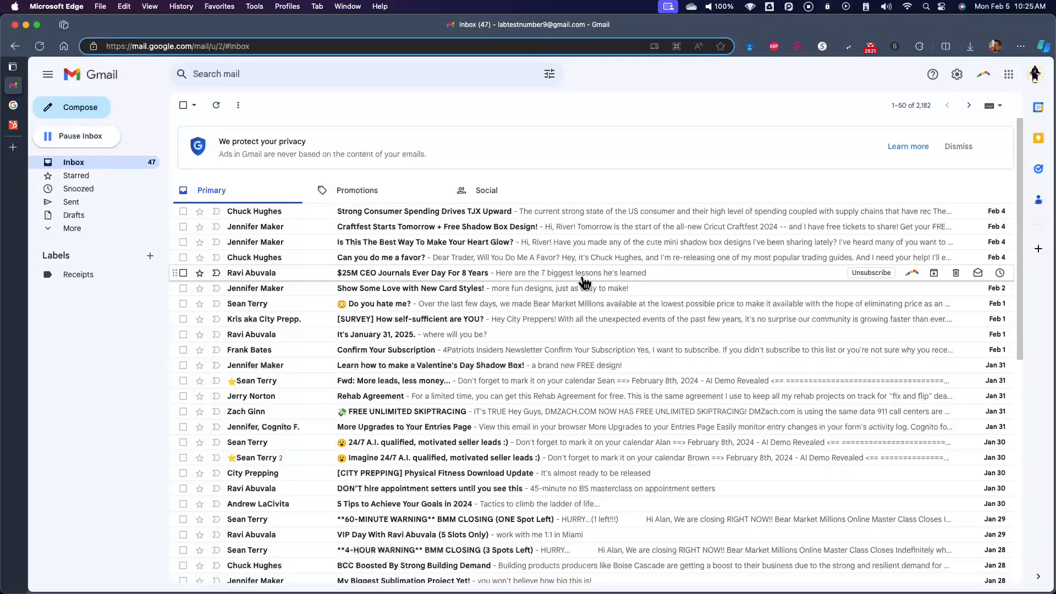
{"action": "scroll", "coordinate": [616, 330], "scroll_direction": "down", "scroll_amount": 5}
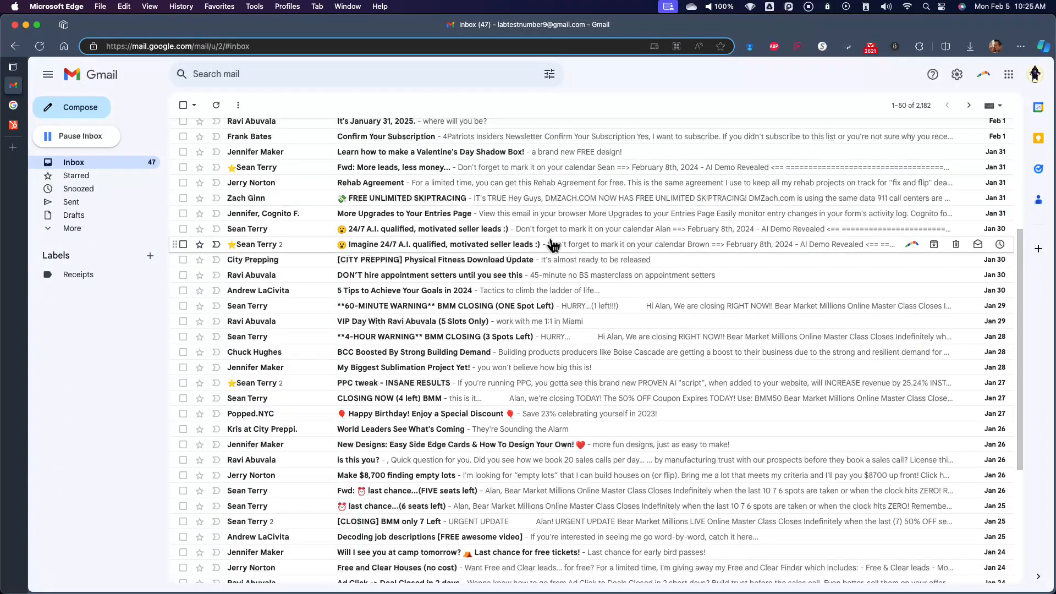
{"action": "scroll", "coordinate": [590, 272], "scroll_direction": "up", "scroll_amount": 1}
{"action": "scroll", "coordinate": [590, 272], "scroll_direction": "up", "scroll_amount": 2}
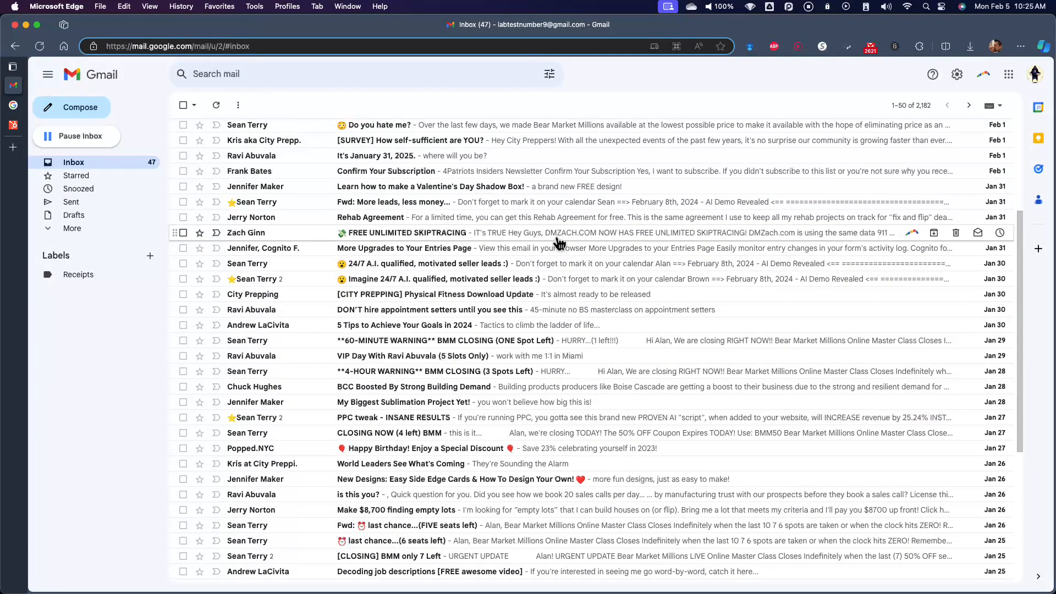
{"action": "scroll", "coordinate": [560, 237], "scroll_direction": "up", "scroll_amount": 5}
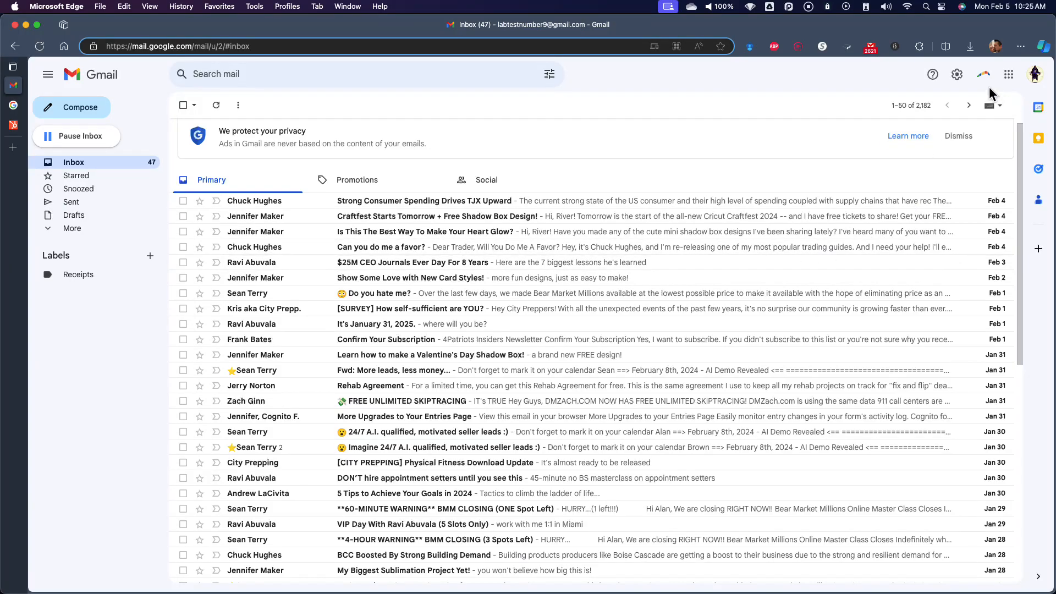
- Open the quick settings, preview the Default display density, and set the density back to Compact
{"action": "left_click", "coordinate": [957, 76]}
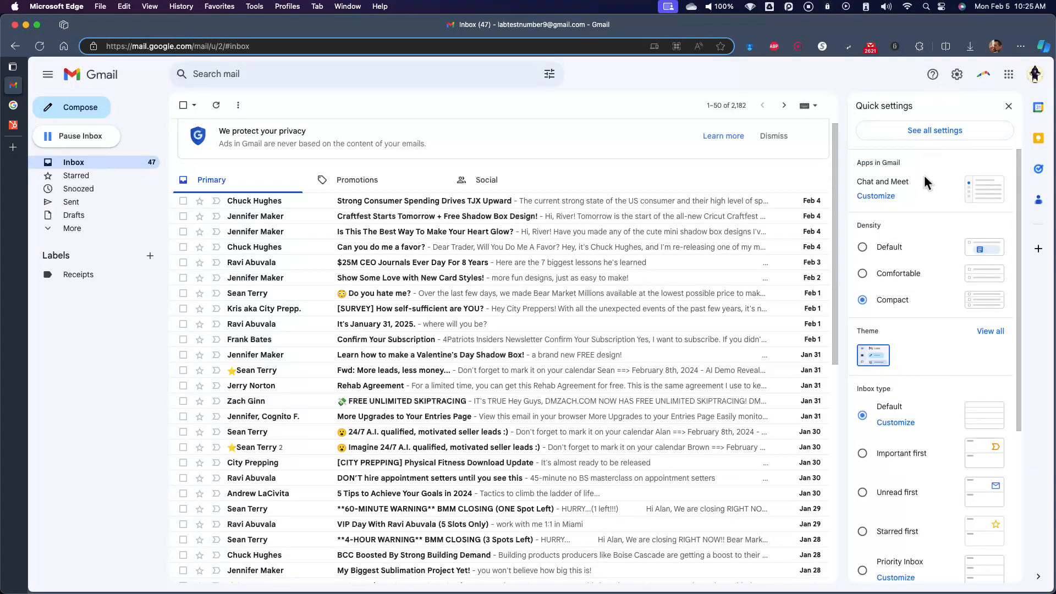
{"action": "scroll", "coordinate": [924, 275], "scroll_direction": "down", "scroll_amount": 3}
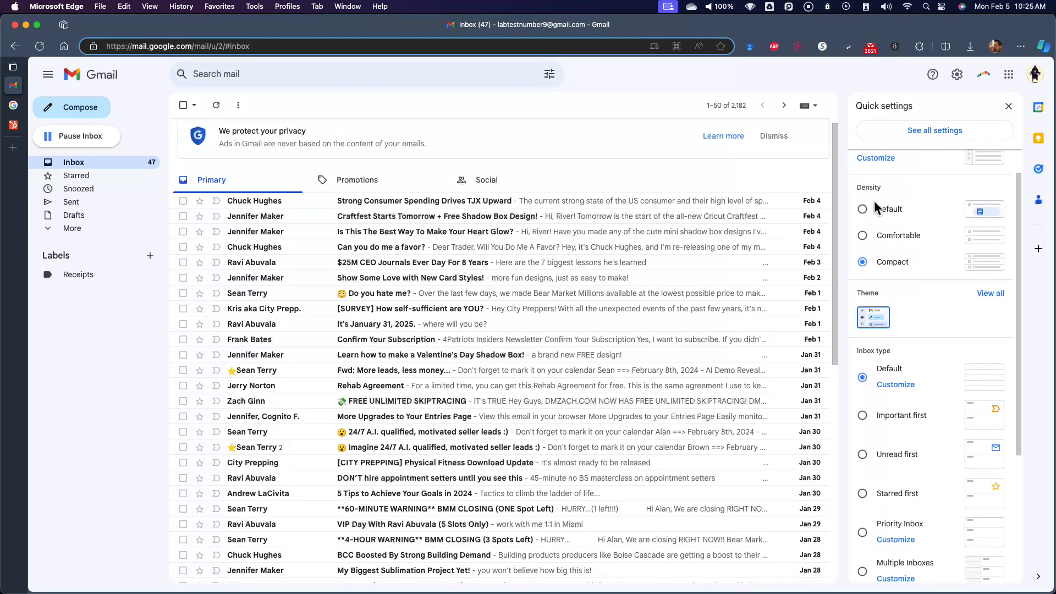
{"action": "left_click", "coordinate": [872, 209]}
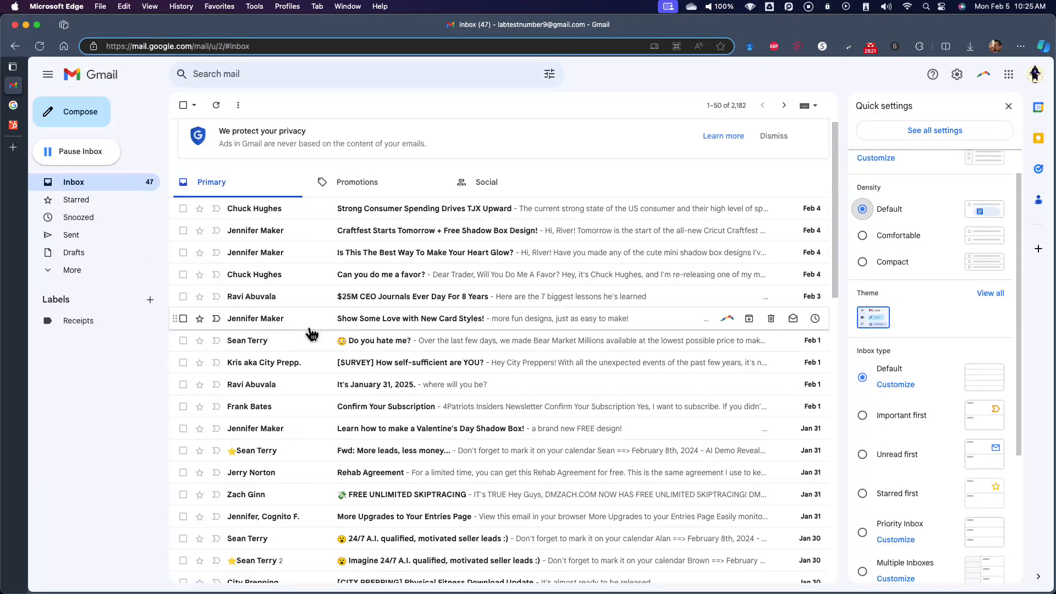
{"action": "left_click", "coordinate": [898, 262]}
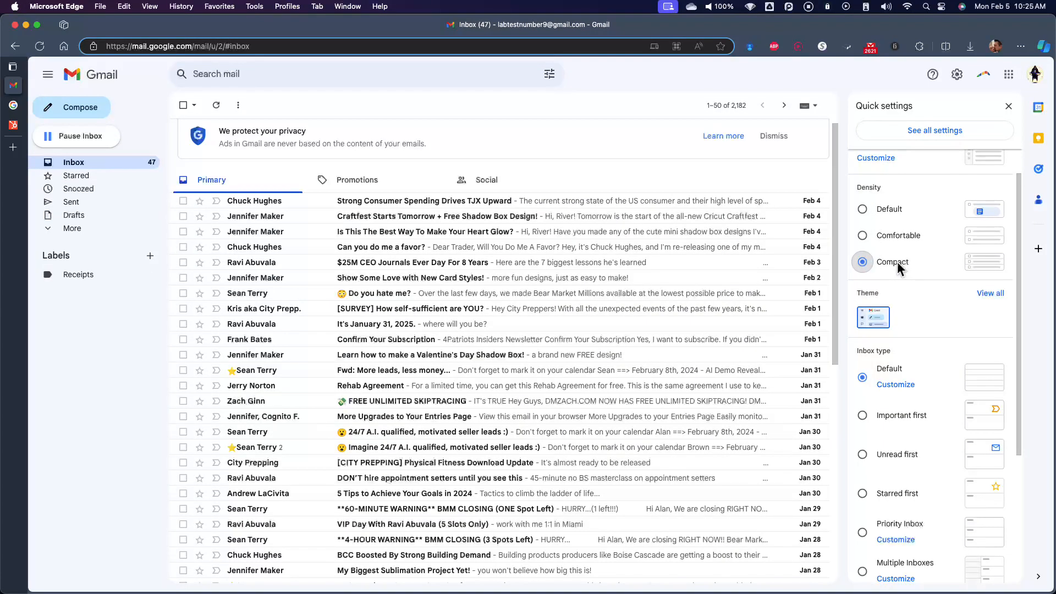
- Set the inbox type to Unread first and close the quick settings
{"action": "scroll", "coordinate": [911, 294], "scroll_direction": "down", "scroll_amount": 2}
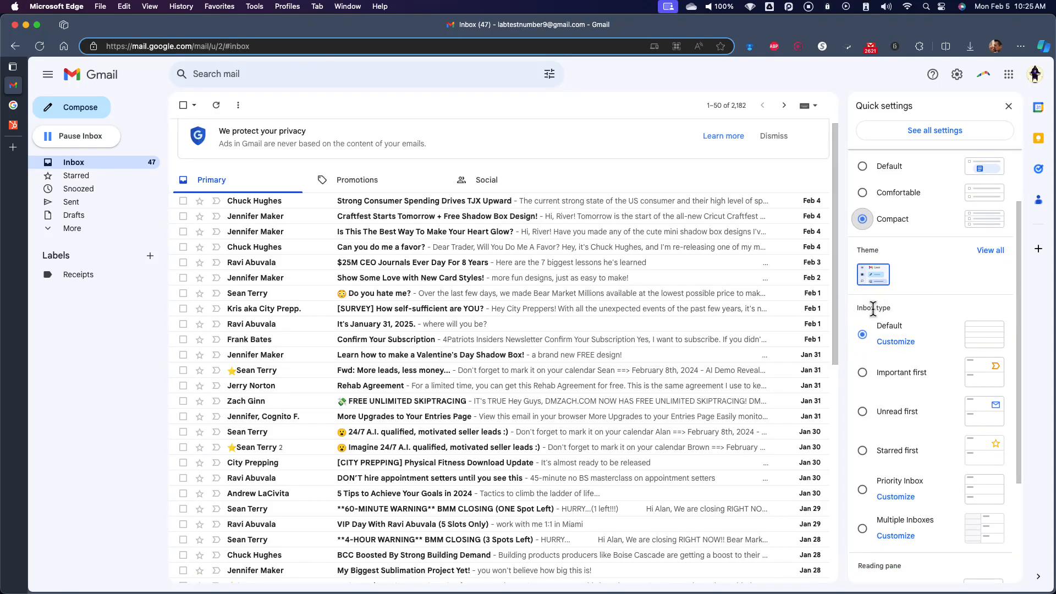
{"action": "left_click", "coordinate": [894, 411]}
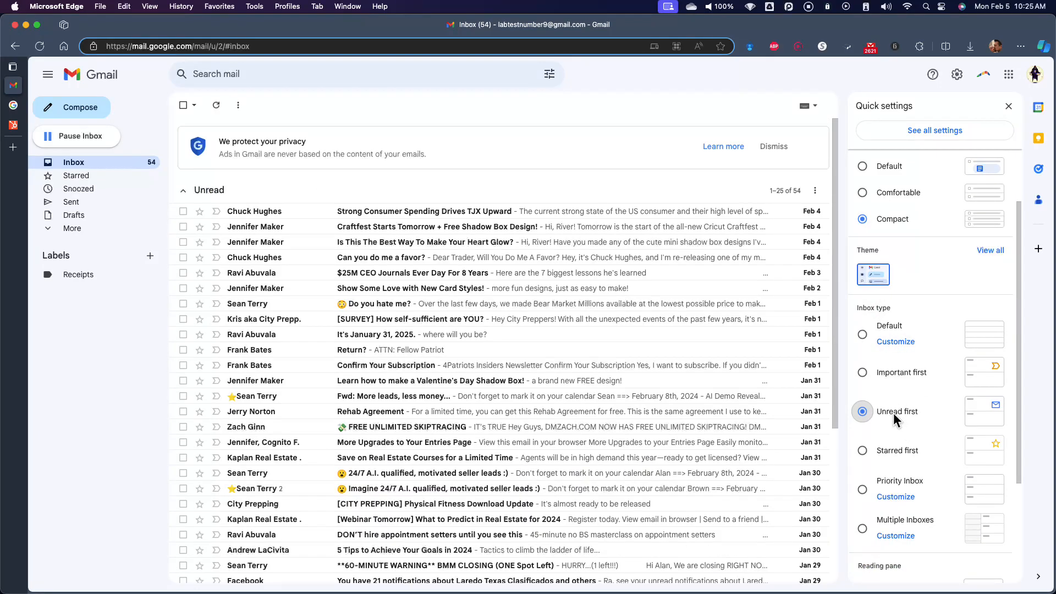
{"action": "left_click", "coordinate": [1008, 106]}
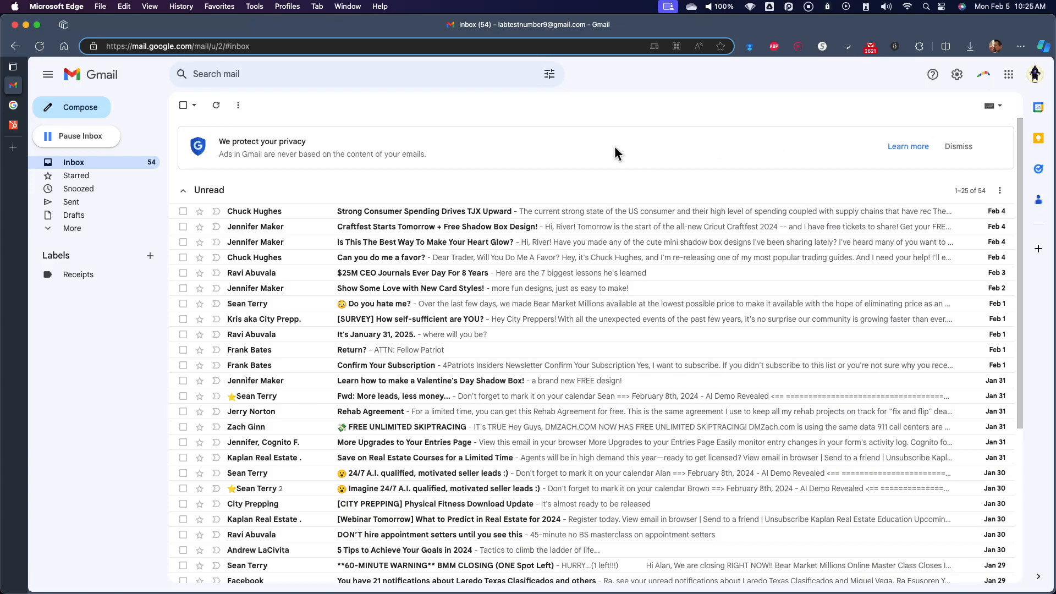
- Examine how the inbox divides messages between the Unread and Everything else sections
{"action": "scroll", "coordinate": [615, 146], "scroll_direction": "down", "scroll_amount": 4}
{"action": "scroll", "coordinate": [498, 267], "scroll_direction": "up", "scroll_amount": 5}
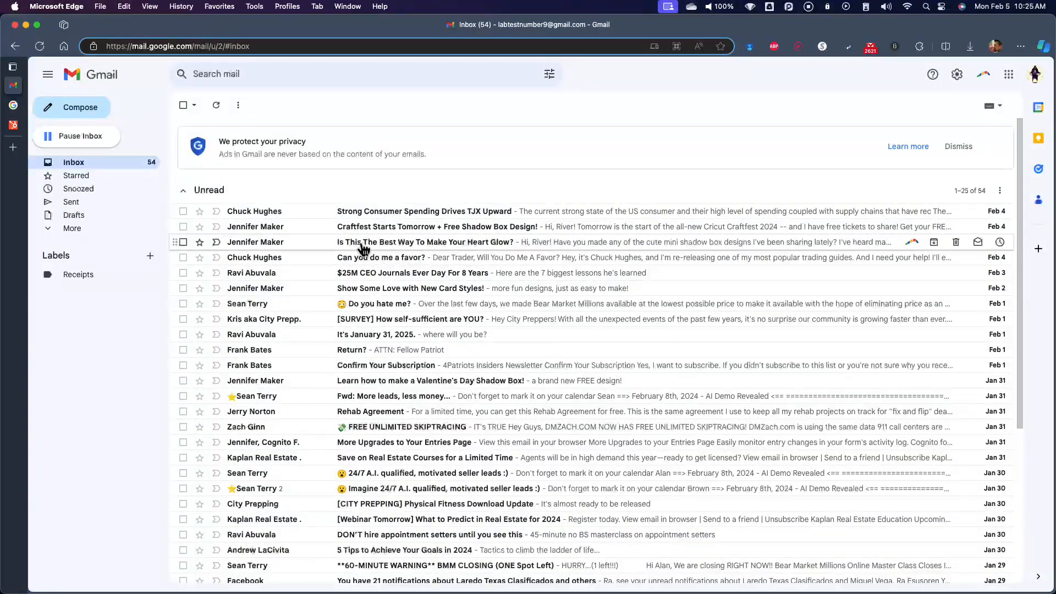
{"action": "scroll", "coordinate": [385, 269], "scroll_direction": "down", "scroll_amount": 8}
{"action": "scroll", "coordinate": [415, 317], "scroll_direction": "up", "scroll_amount": 4}
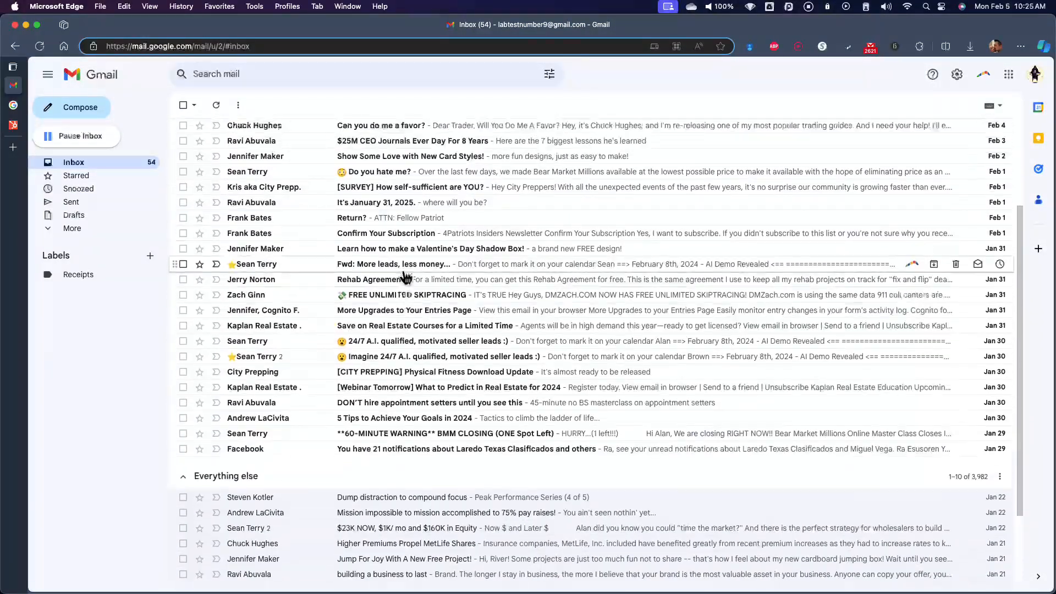
{"action": "scroll", "coordinate": [378, 483], "scroll_direction": "down", "scroll_amount": 4}
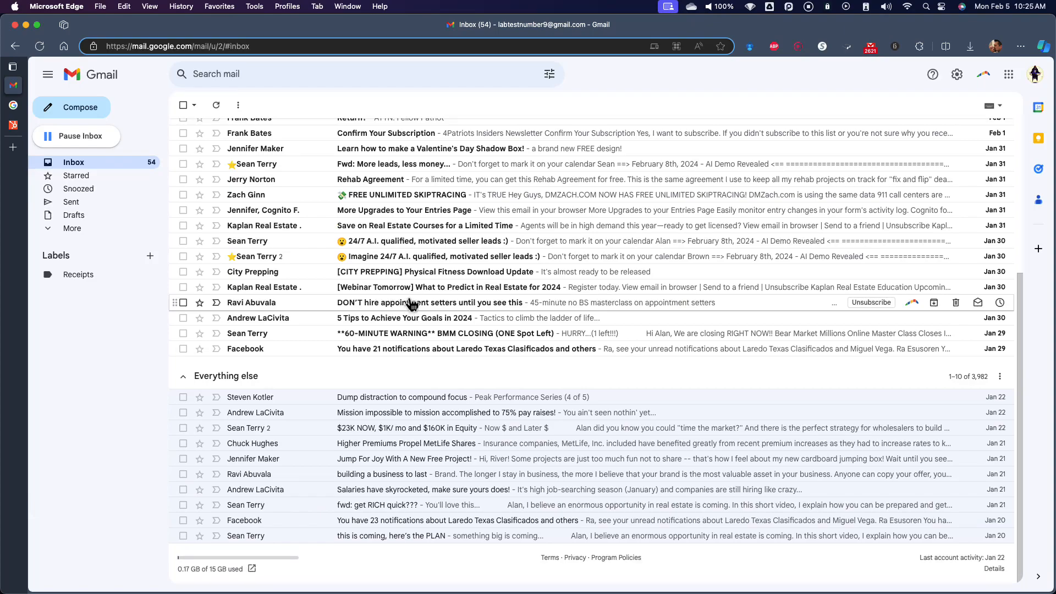
{"action": "scroll", "coordinate": [413, 317], "scroll_direction": "up", "scroll_amount": 5}
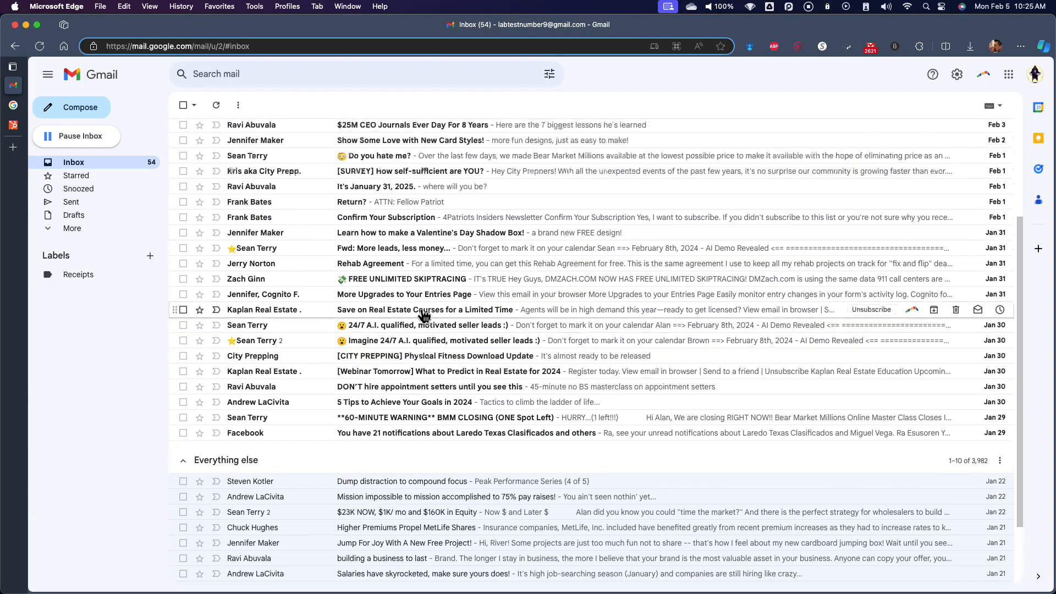
{"action": "scroll", "coordinate": [404, 471], "scroll_direction": "down", "scroll_amount": 5}
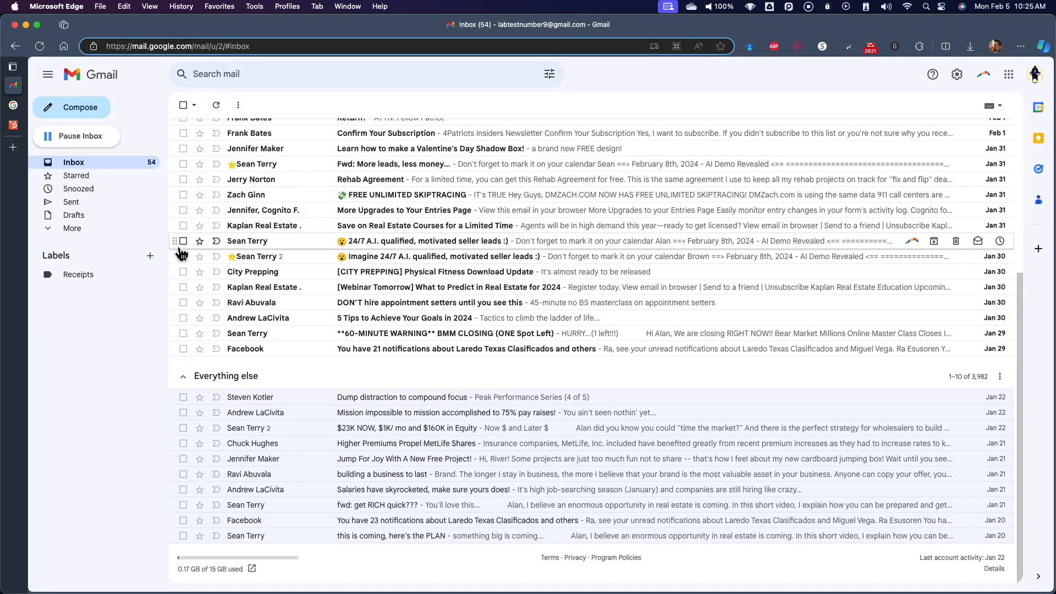
- Create a new top-level label named "Todo" without nesting it under another label
{"action": "left_click", "coordinate": [150, 256]}
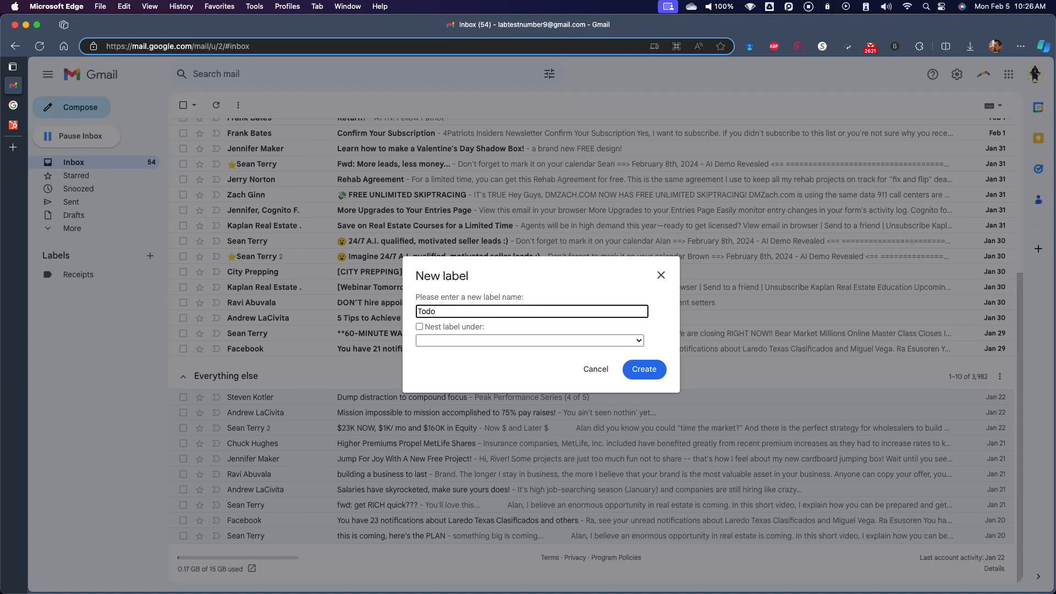
{"action": "left_click", "coordinate": [551, 341]}
{"action": "left_click", "coordinate": [486, 289]}
{"action": "left_click", "coordinate": [643, 369]}
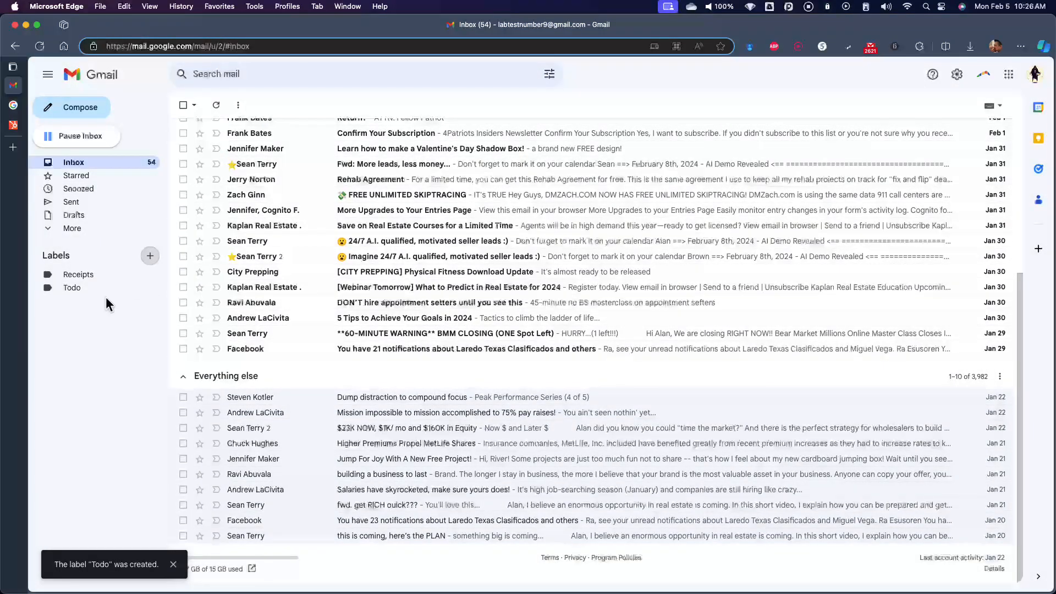
- Set the color of the Todo label to light yellow
{"action": "left_click", "coordinate": [154, 288]}
{"action": "mouse_move", "coordinate": [209, 308]}
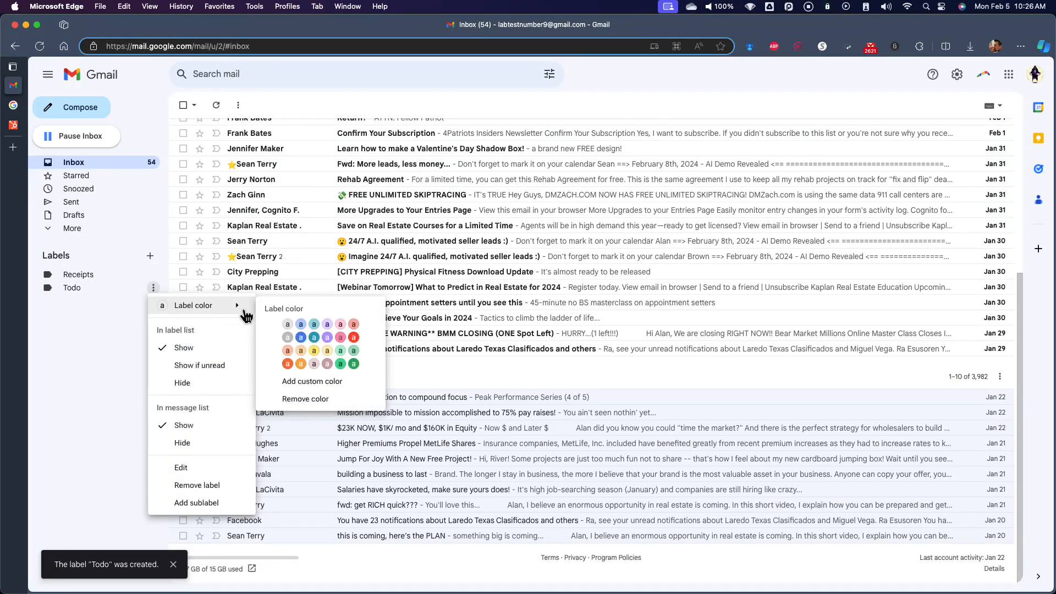
{"action": "left_click", "coordinate": [315, 350]}
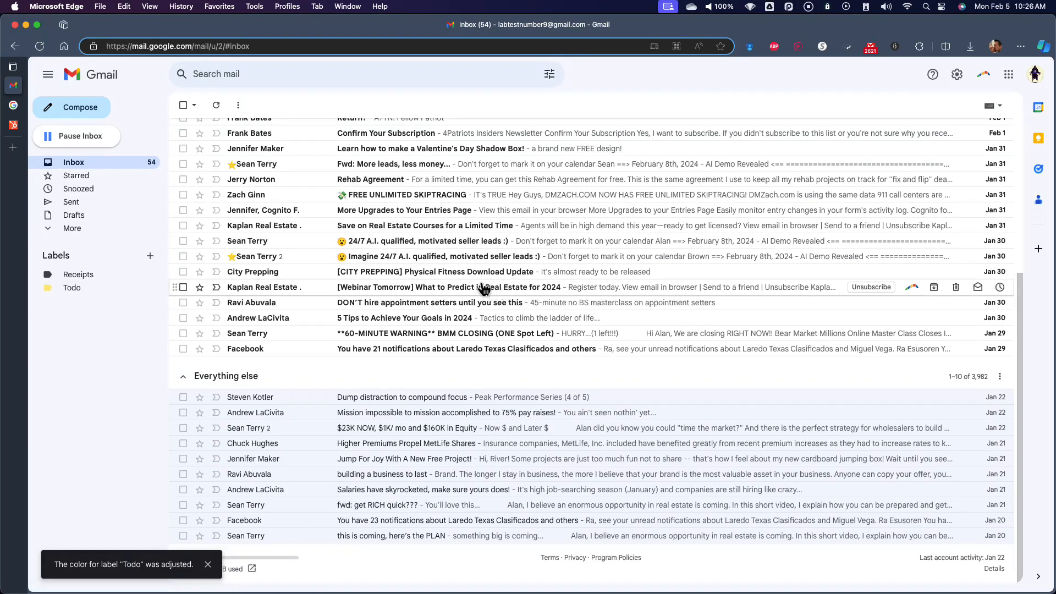
- Rename the Todo label to "00. Todo" and save the change
{"action": "scroll", "coordinate": [444, 330], "scroll_direction": "up", "scroll_amount": 2}
{"action": "scroll", "coordinate": [438, 339], "scroll_direction": "up", "scroll_amount": 3}
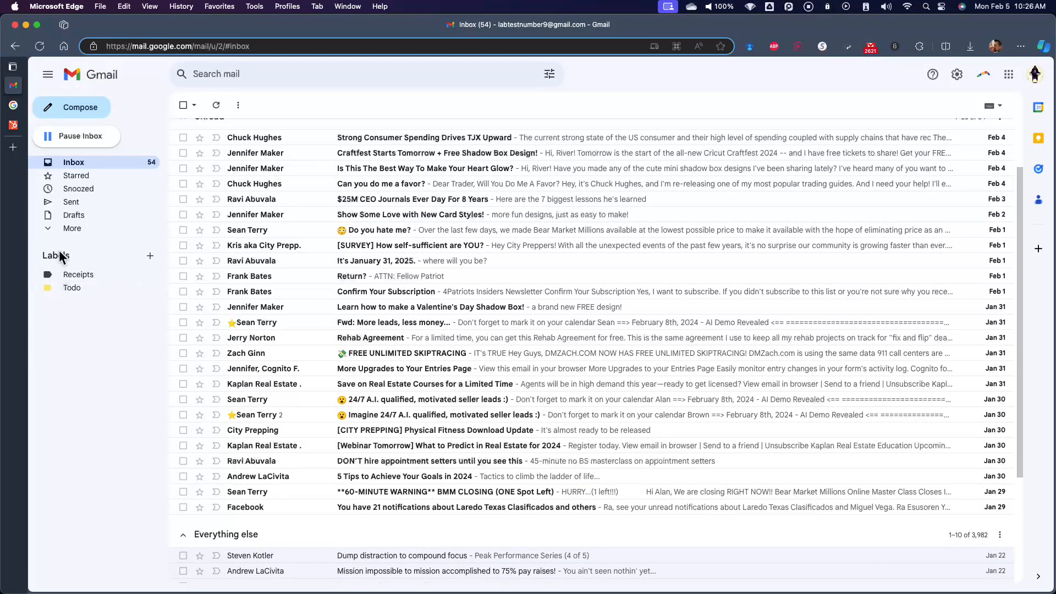
{"action": "left_click", "coordinate": [153, 287]}
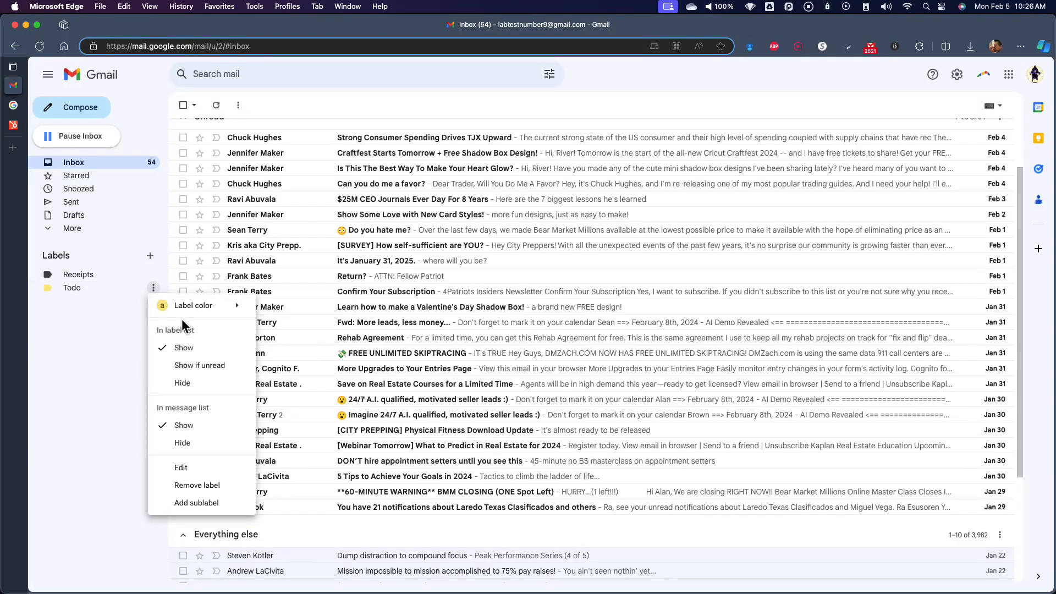
{"action": "left_click", "coordinate": [181, 467]}
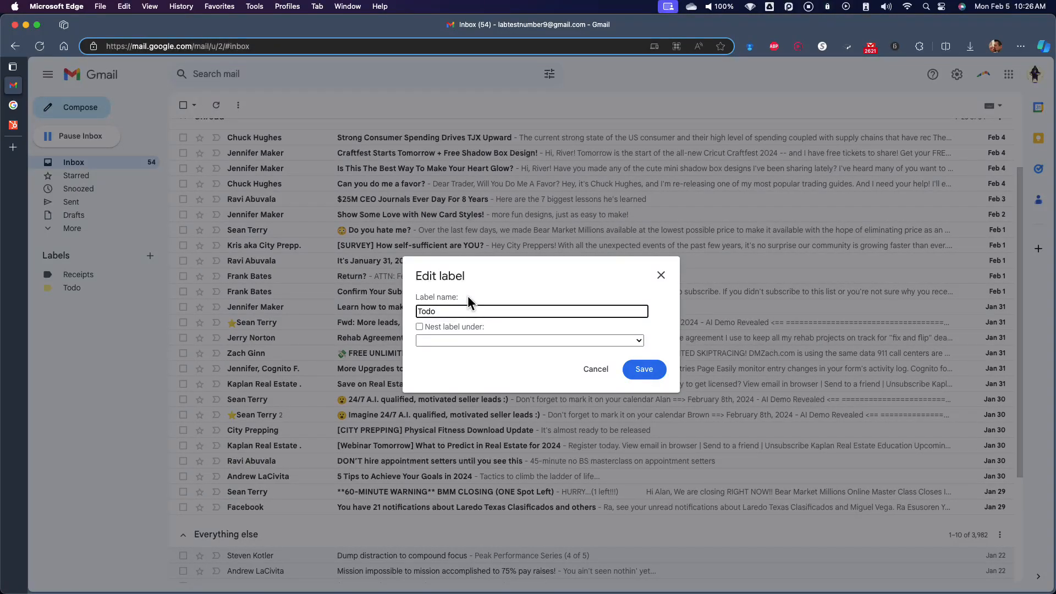
{"action": "type", "text": "00."}
{"action": "left_click", "coordinate": [645, 370]}
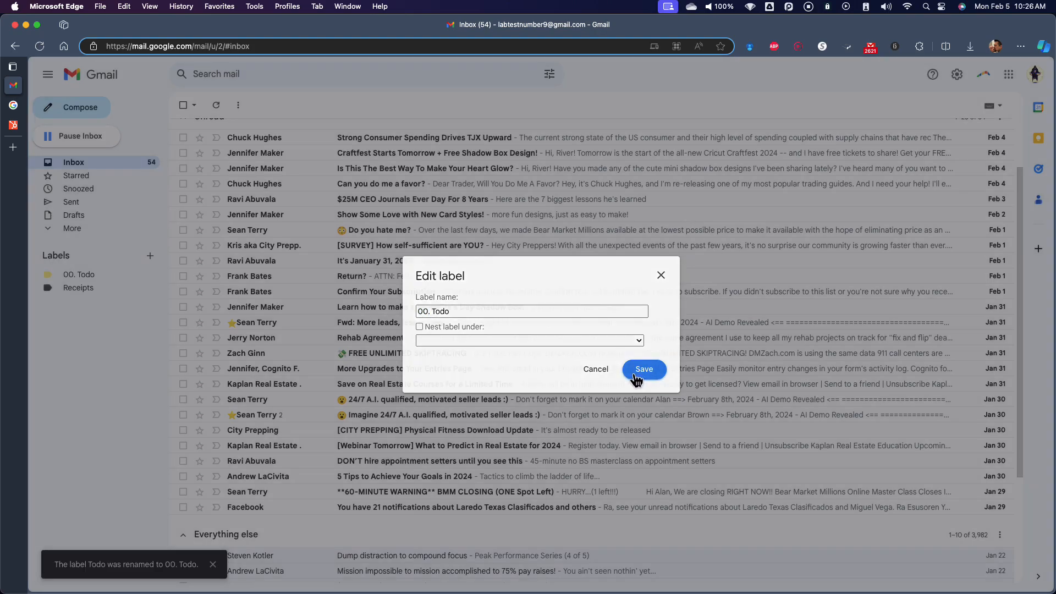
- Create a new top-level label named "01. Salesforce"
{"action": "left_click", "coordinate": [154, 256]}
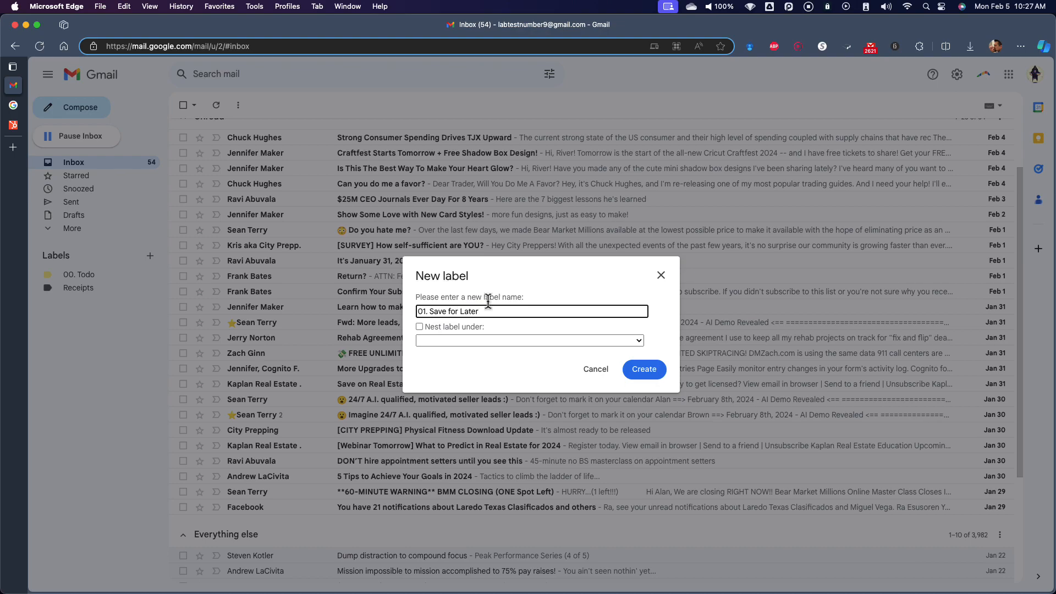
{"action": "triple_click", "coordinate": [439, 311]}
{"action": "key", "text": "Right"}
{"action": "double_click", "coordinate": [439, 311]}
{"action": "left_click", "coordinate": [500, 309], "text": "shift"}
{"action": "type", "text": "Salesforce"}
{"action": "left_click", "coordinate": [644, 369]}
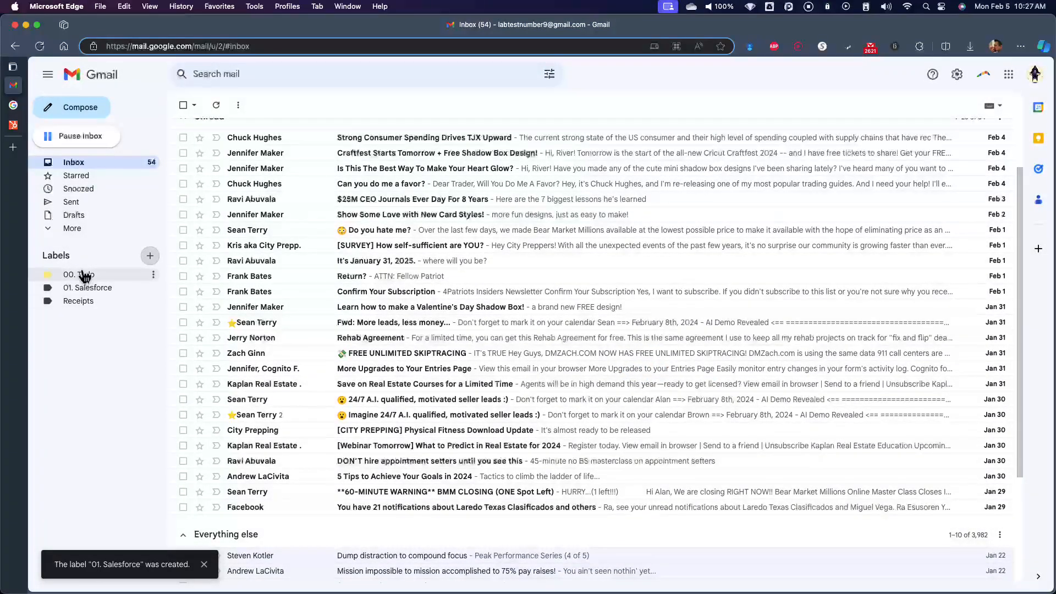
{"action": "left_click", "coordinate": [154, 275]}
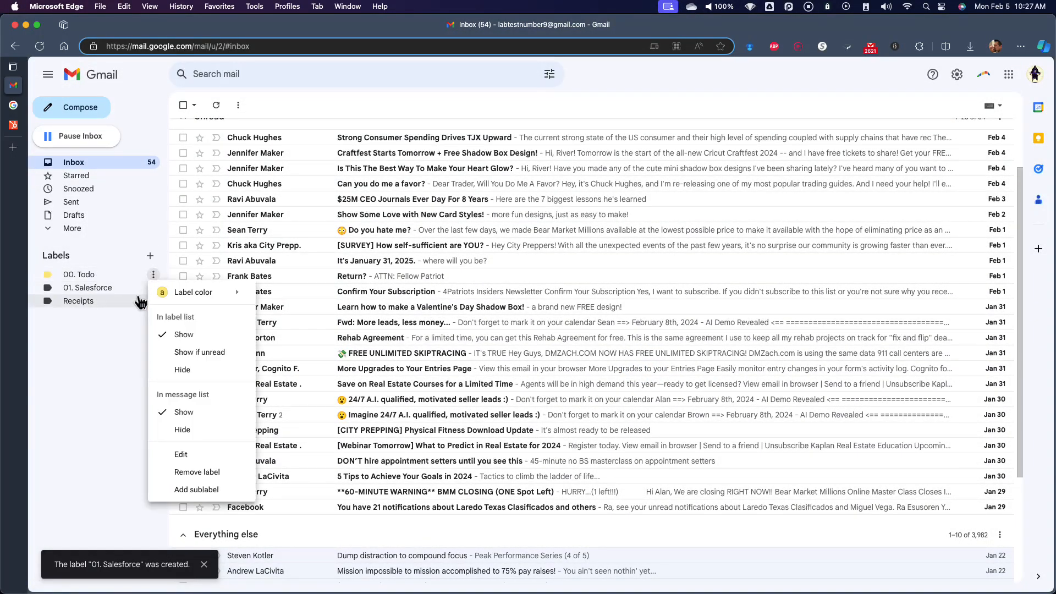
{"action": "left_click", "coordinate": [84, 331]}
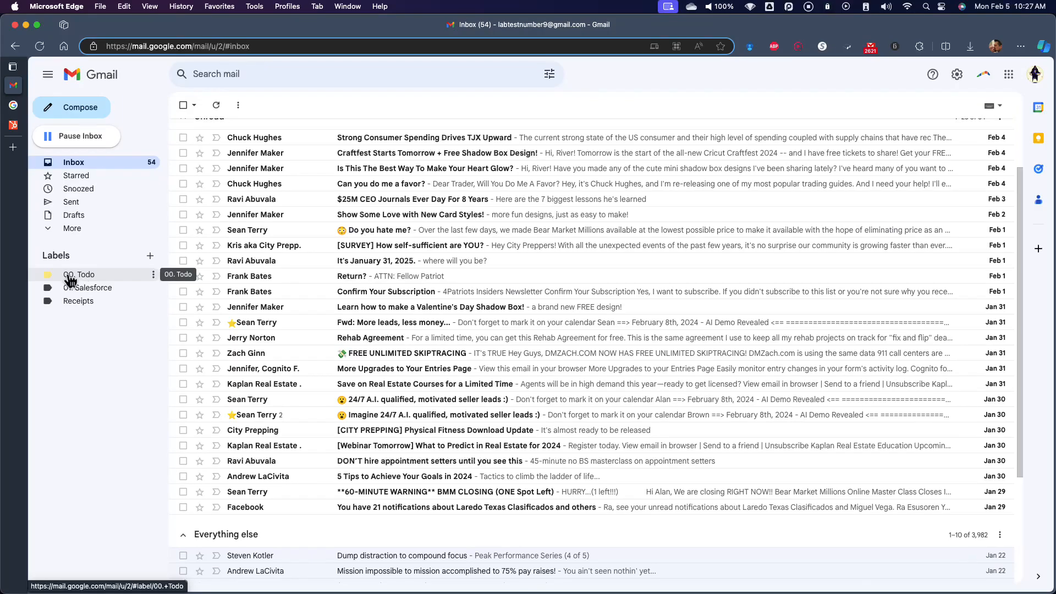
- Open the unread email "Strong Consumer Spending Drives TJX Upward", read through it, and archive it
{"action": "scroll", "coordinate": [517, 220], "scroll_direction": "up", "scroll_amount": 2}
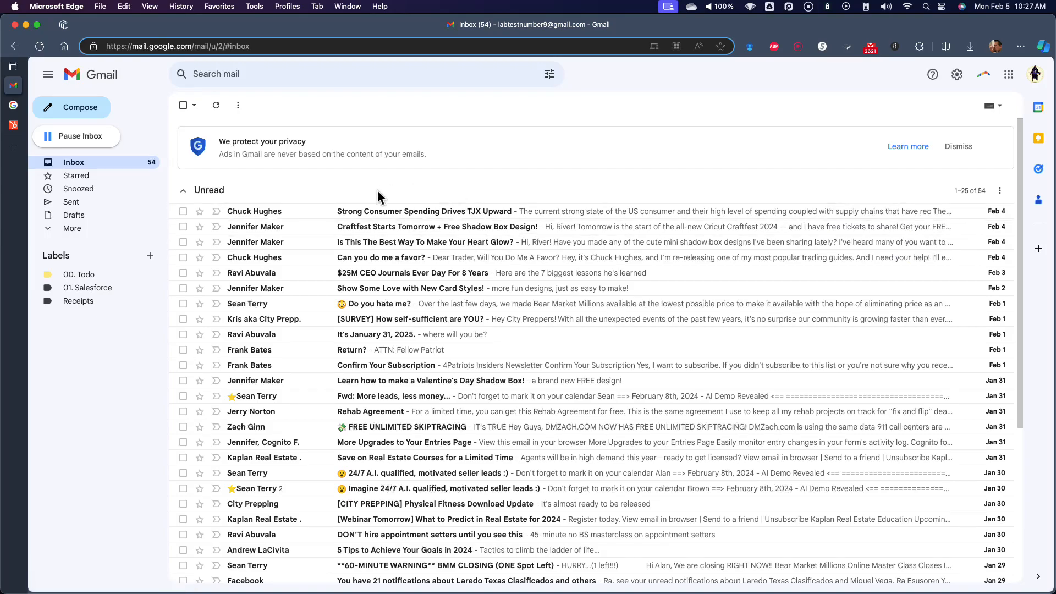
{"action": "left_click", "coordinate": [435, 213]}
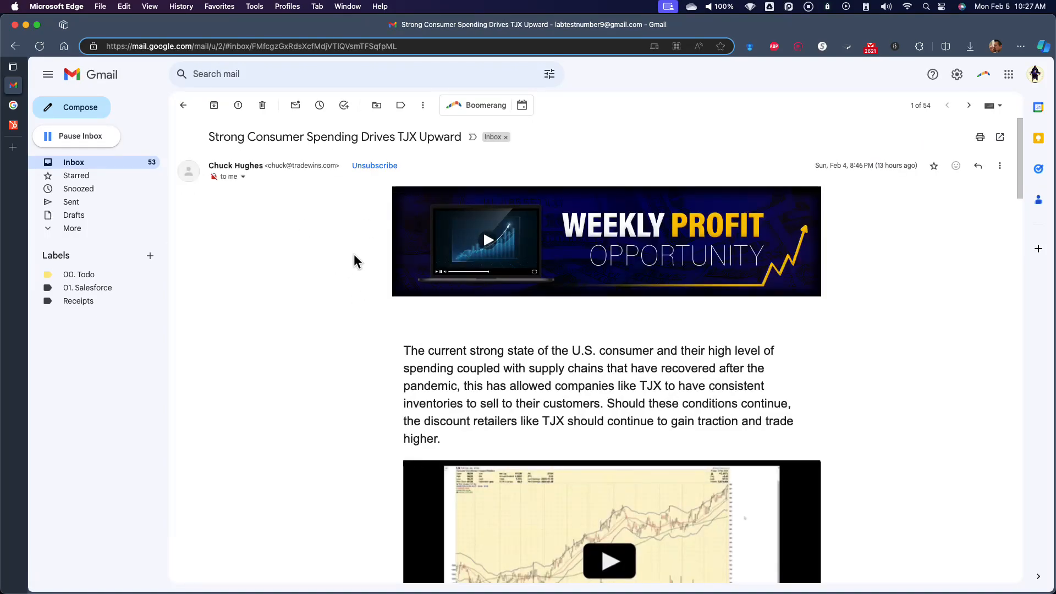
{"action": "scroll", "coordinate": [405, 363], "scroll_direction": "down", "scroll_amount": 1}
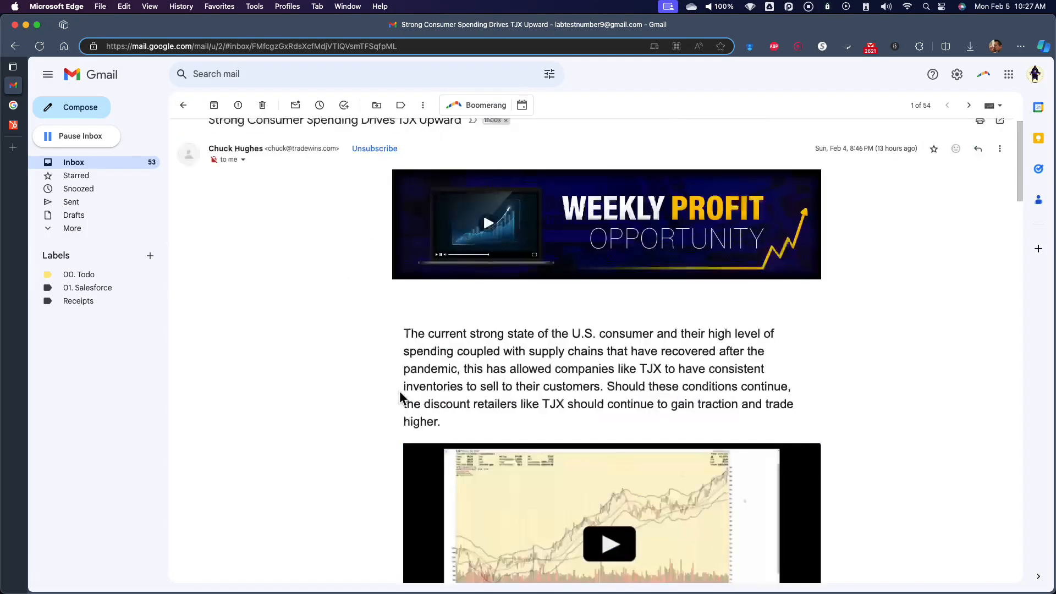
{"action": "scroll", "coordinate": [400, 393], "scroll_direction": "up", "scroll_amount": 1}
{"action": "scroll", "coordinate": [471, 315], "scroll_direction": "down", "scroll_amount": 15}
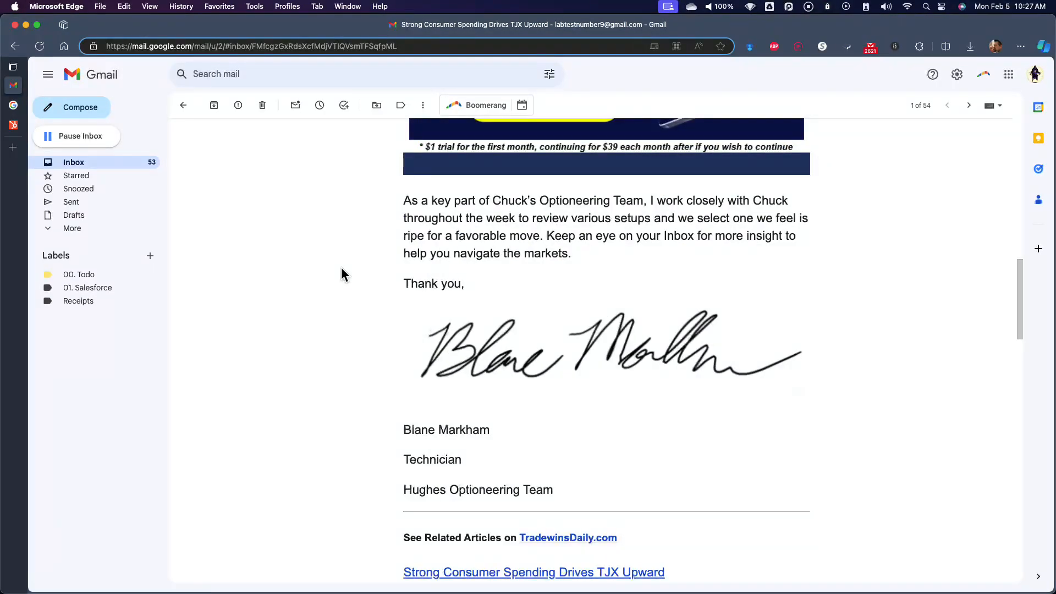
{"action": "scroll", "coordinate": [344, 275], "scroll_direction": "down", "scroll_amount": 5}
{"action": "scroll", "coordinate": [343, 259], "scroll_direction": "down", "scroll_amount": 10}
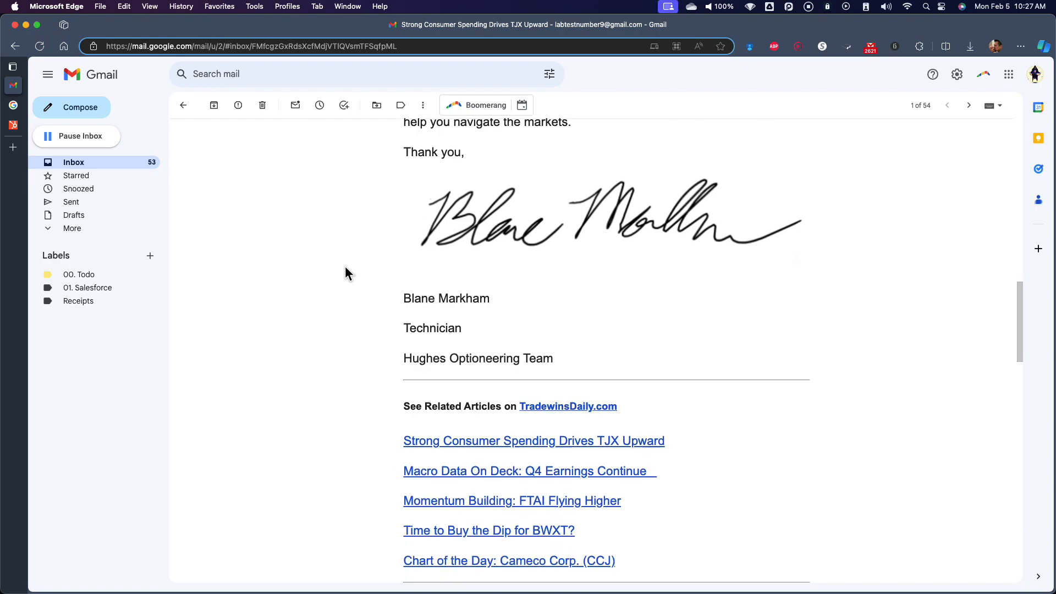
{"action": "scroll", "coordinate": [342, 269], "scroll_direction": "up", "scroll_amount": 6}
{"action": "scroll", "coordinate": [342, 287], "scroll_direction": "up", "scroll_amount": 5}
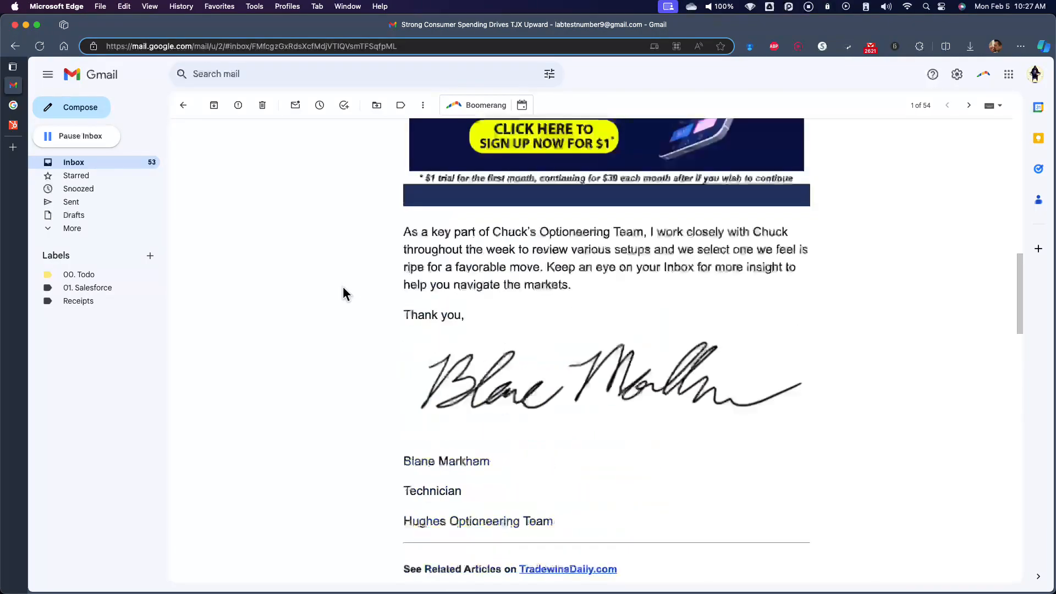
{"action": "scroll", "coordinate": [349, 297], "scroll_direction": "up", "scroll_amount": 12}
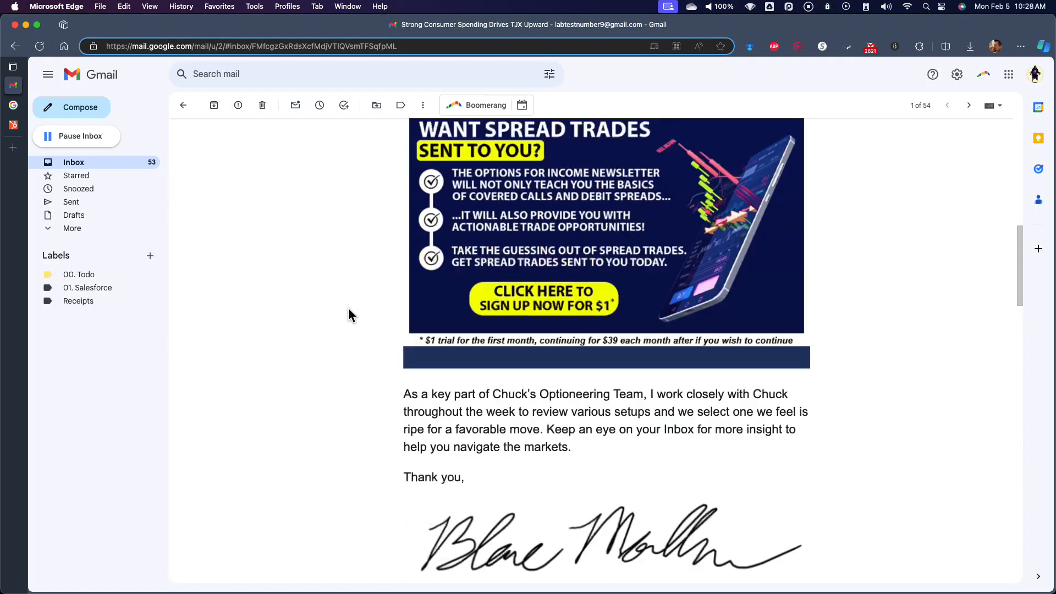
{"action": "scroll", "coordinate": [350, 303], "scroll_direction": "up", "scroll_amount": 3}
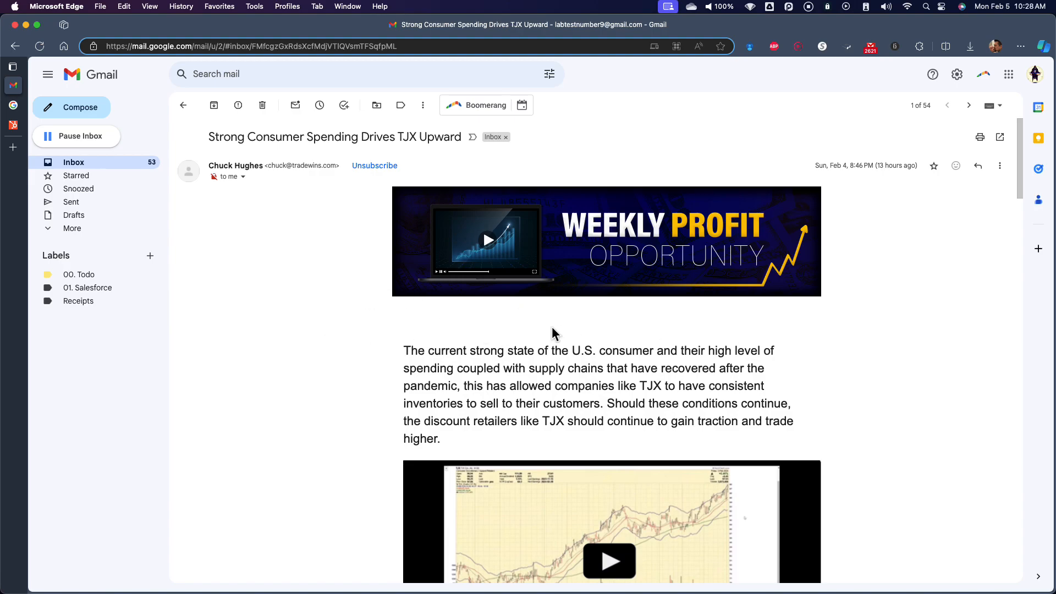
{"action": "left_click", "coordinate": [214, 105]}
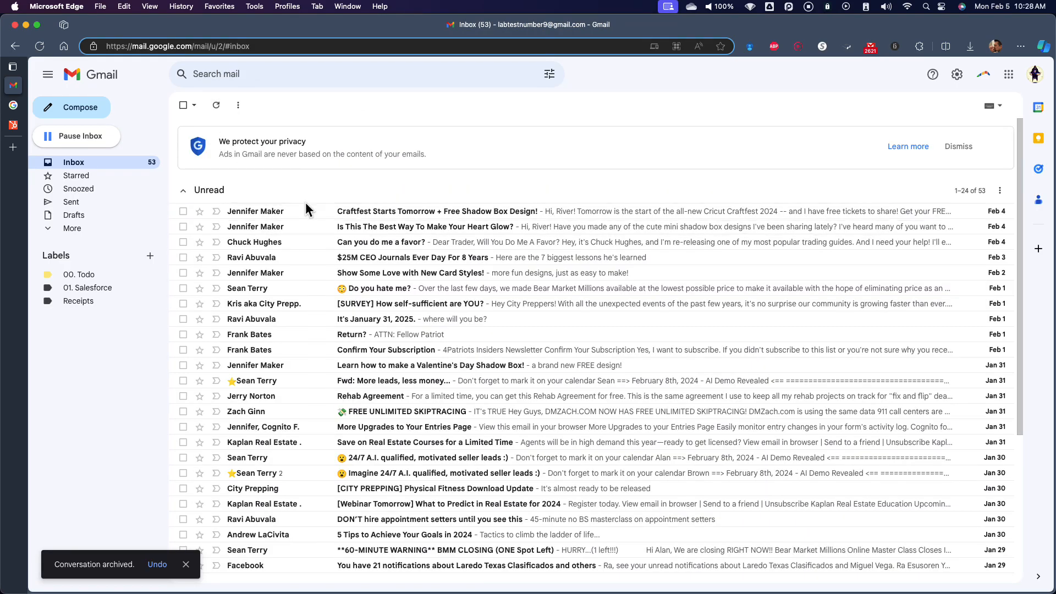
- Return to the just-archived email and copy its full subject line
{"action": "key", "text": "super+["}
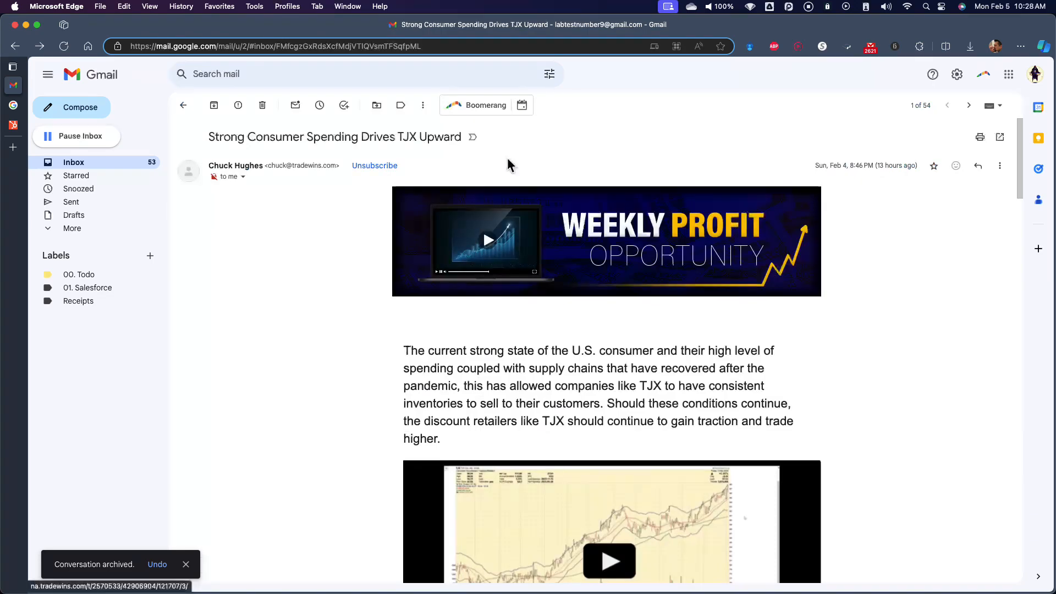
{"action": "left_click", "coordinate": [229, 138]}
{"action": "left_click_drag", "start_coordinate": [230, 139], "coordinate": [460, 138]}
{"action": "key", "text": "super+c"}
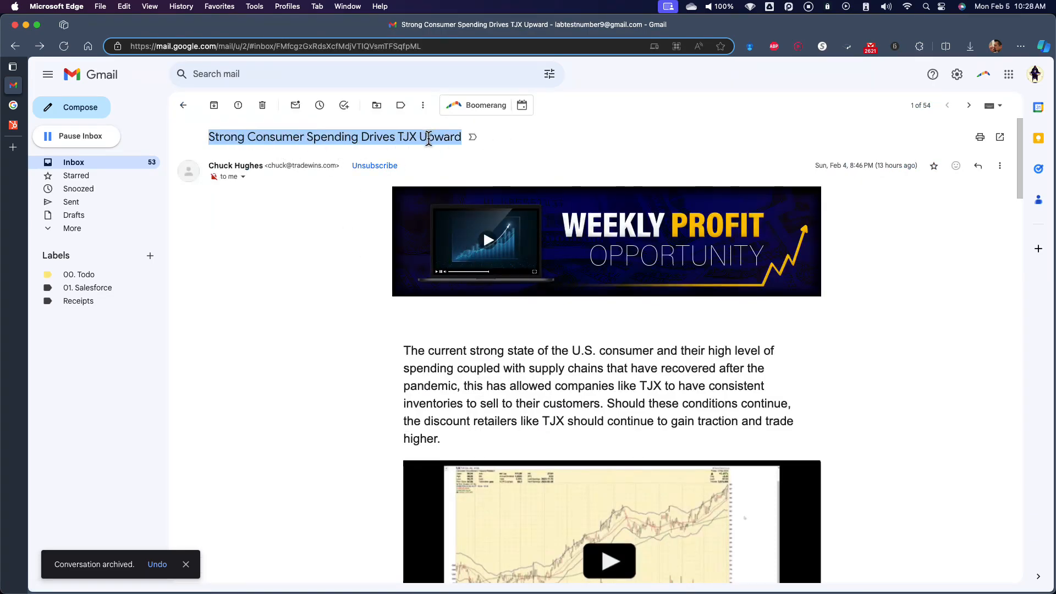
- Go back to the inbox and search all mail for "Strong Consumer Spending Drives TJX Upward"
{"action": "key", "text": "super+["}
{"action": "left_click", "coordinate": [268, 74]}
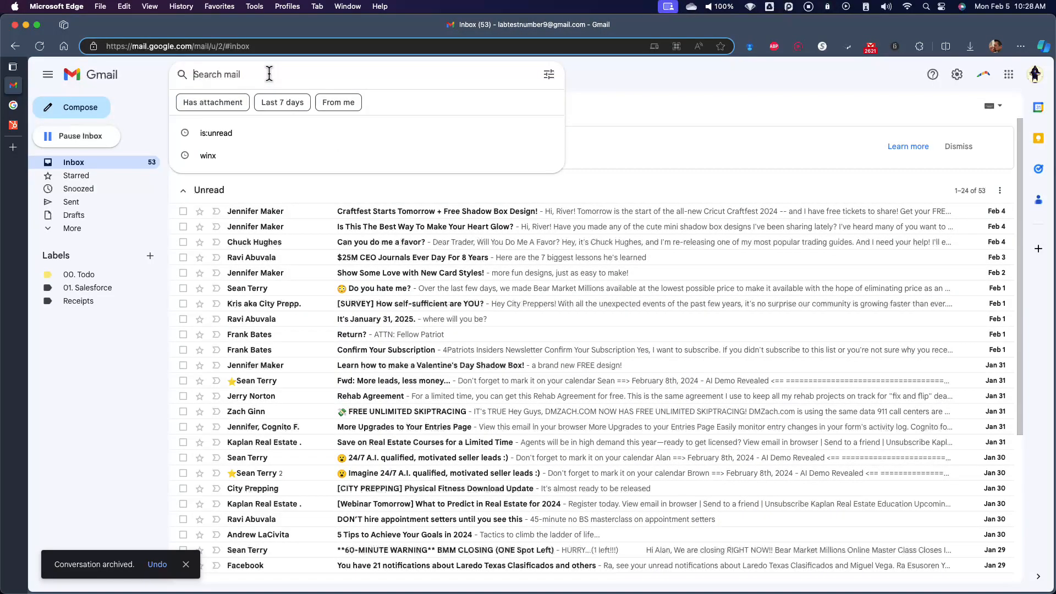
{"action": "key", "text": "super+v"}
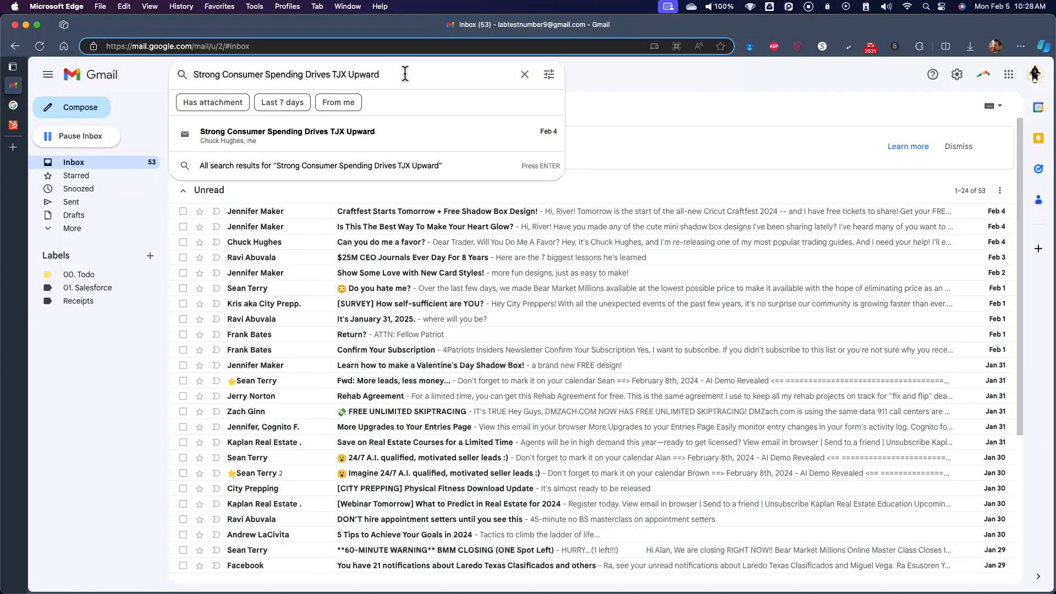
{"action": "key", "text": "Return"}
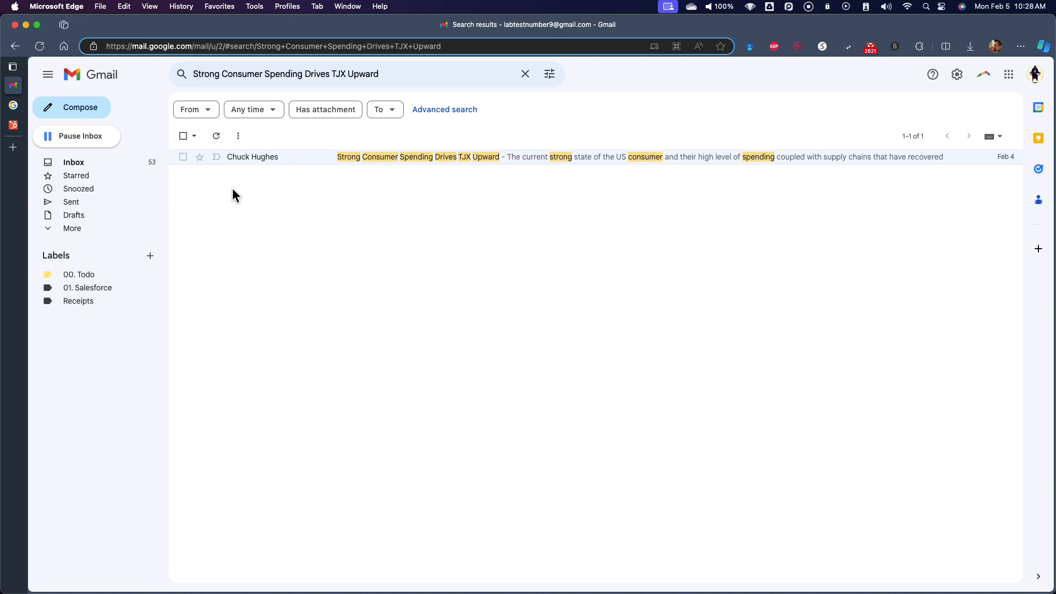
- Return to the inbox and review the messages in the Unread and Everything else sections
{"action": "key", "text": "super+["}
{"action": "scroll", "coordinate": [279, 282], "scroll_direction": "down", "scroll_amount": 4}
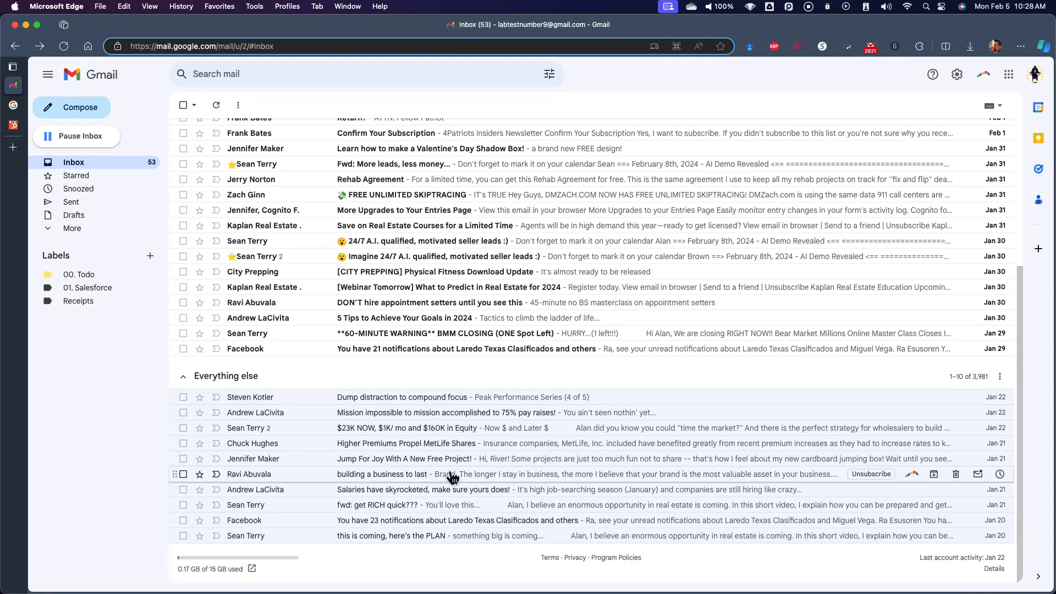
{"action": "scroll", "coordinate": [240, 407], "scroll_direction": "up", "scroll_amount": 2}
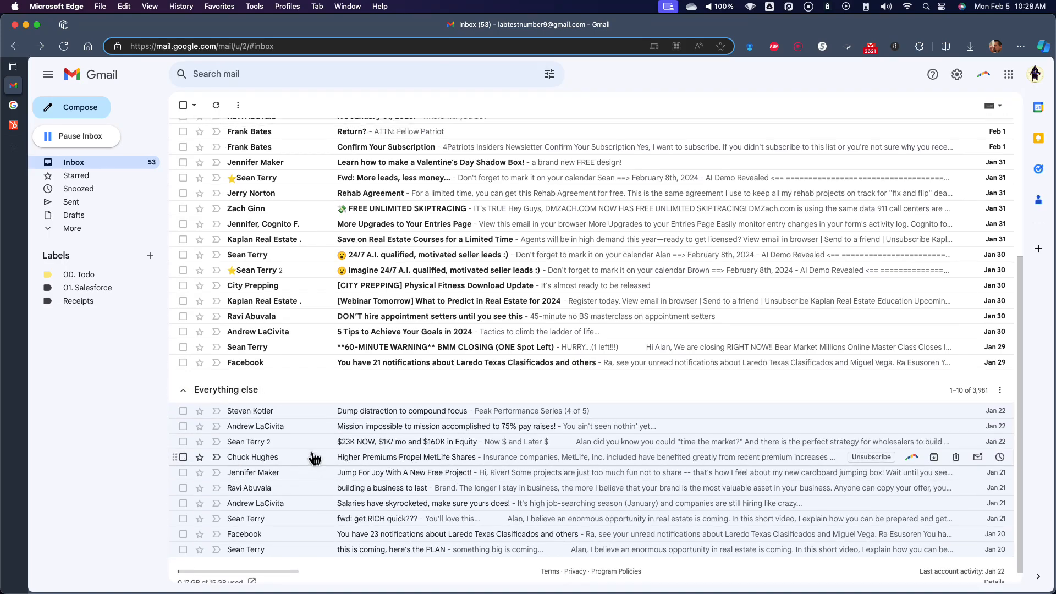
{"action": "scroll", "coordinate": [339, 494], "scroll_direction": "up", "scroll_amount": 6}
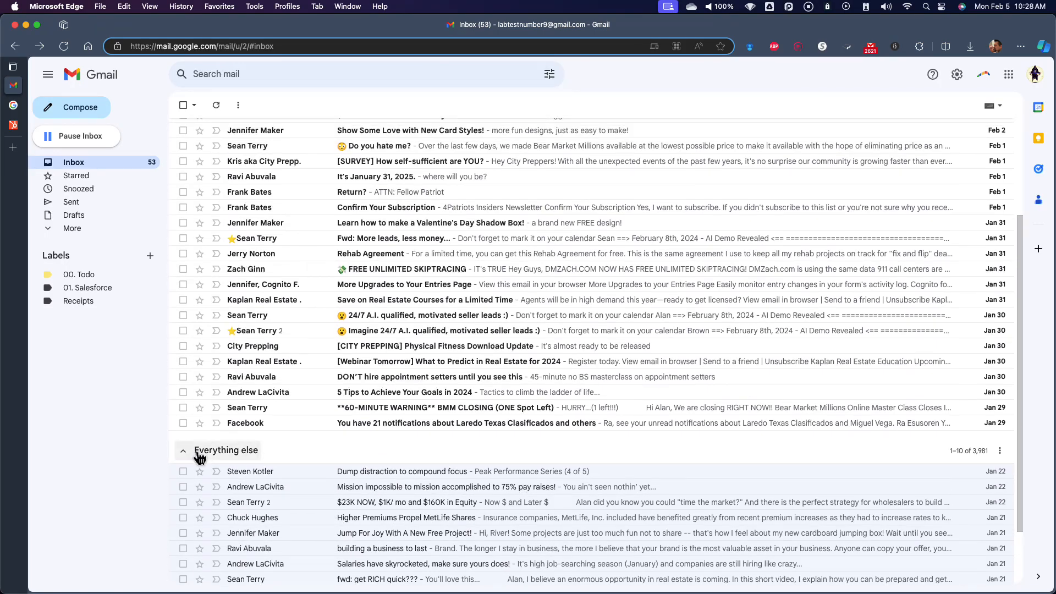
{"action": "scroll", "coordinate": [391, 320], "scroll_direction": "down", "scroll_amount": 2}
{"action": "scroll", "coordinate": [407, 275], "scroll_direction": "up", "scroll_amount": 2}
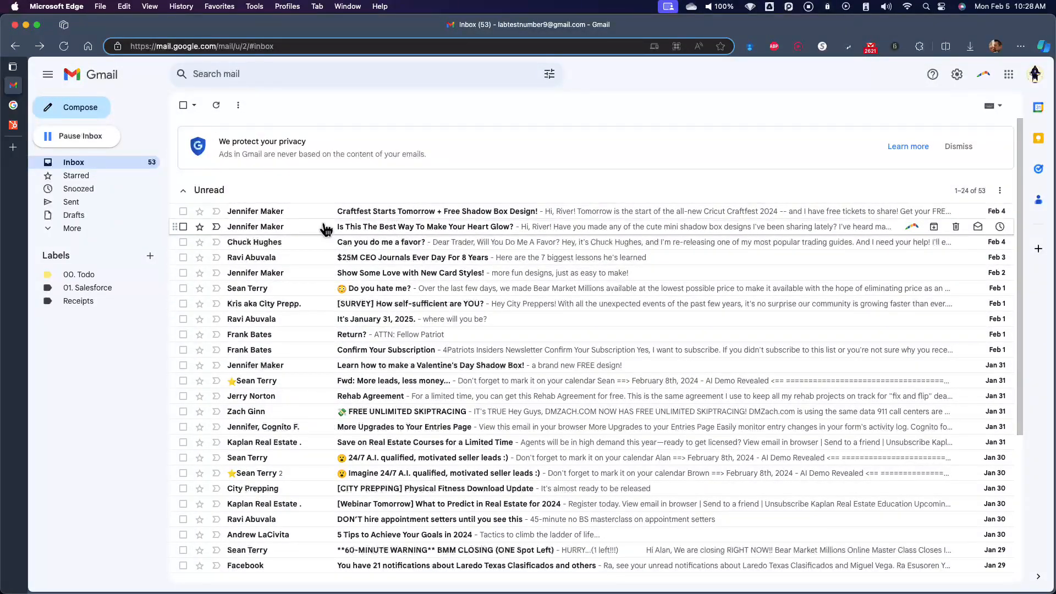
- Open the unread email "Craftfest Starts Tomorrow + Free Shadow Box Design!", read through it, and delete it
{"action": "left_click", "coordinate": [405, 217]}
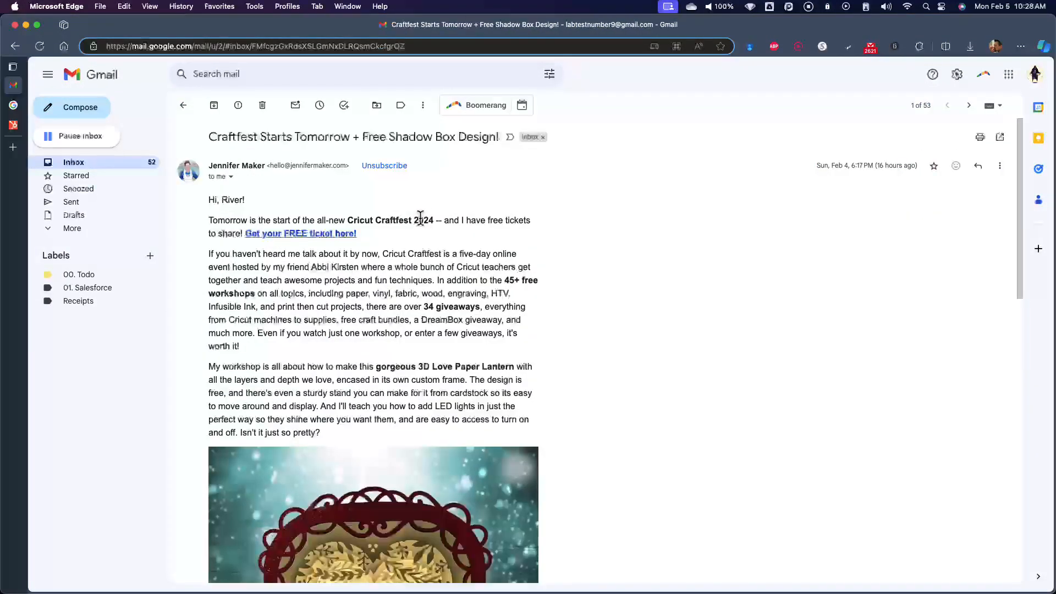
{"action": "scroll", "coordinate": [522, 248], "scroll_direction": "down", "scroll_amount": 10}
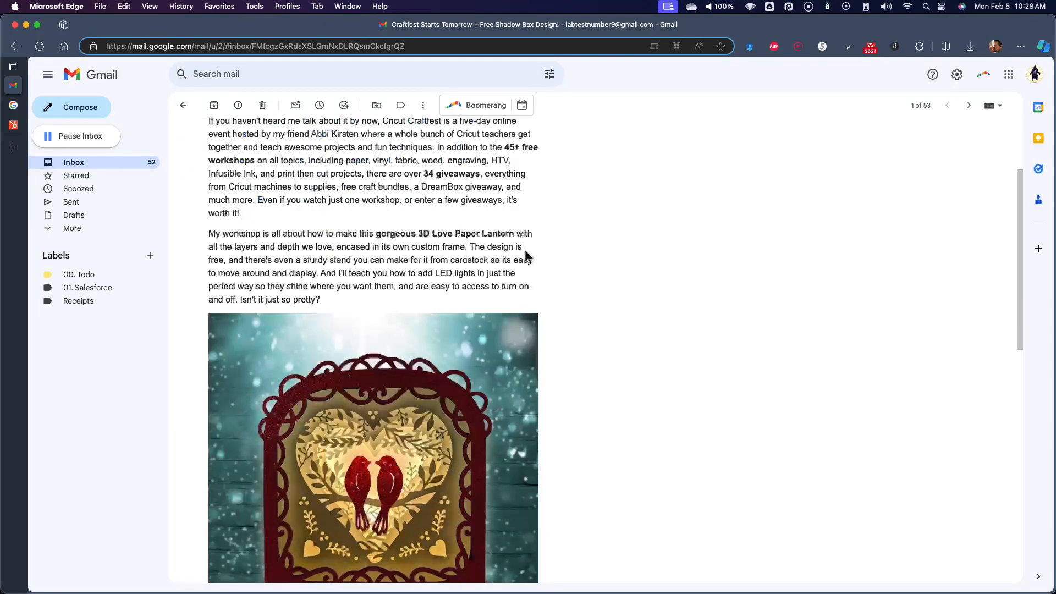
{"action": "scroll", "coordinate": [588, 285], "scroll_direction": "up", "scroll_amount": 10}
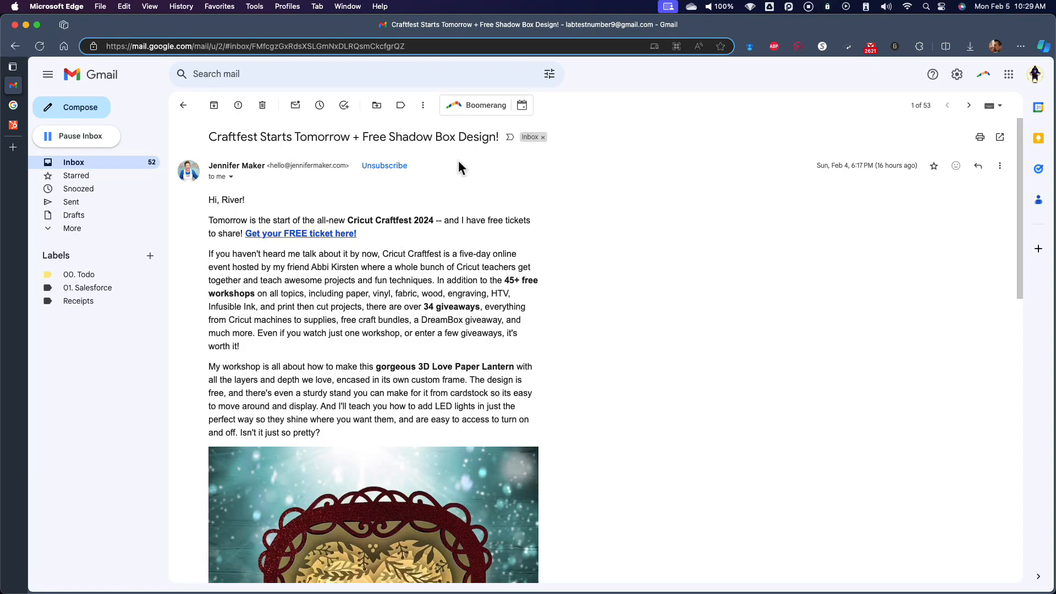
{"action": "scroll", "coordinate": [458, 156], "scroll_direction": "down", "scroll_amount": 15}
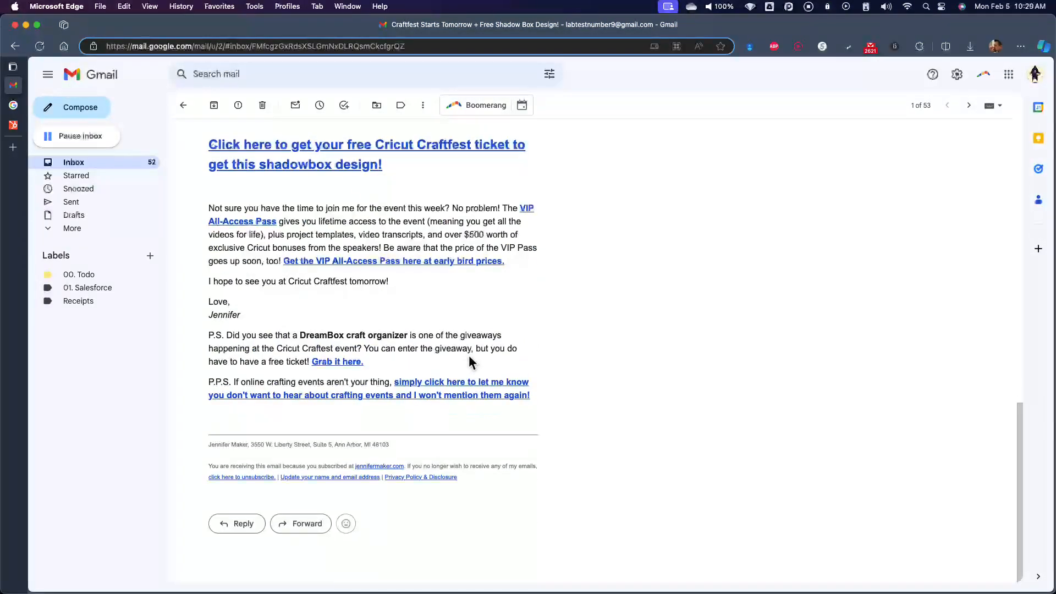
{"action": "scroll", "coordinate": [547, 393], "scroll_direction": "up", "scroll_amount": 15}
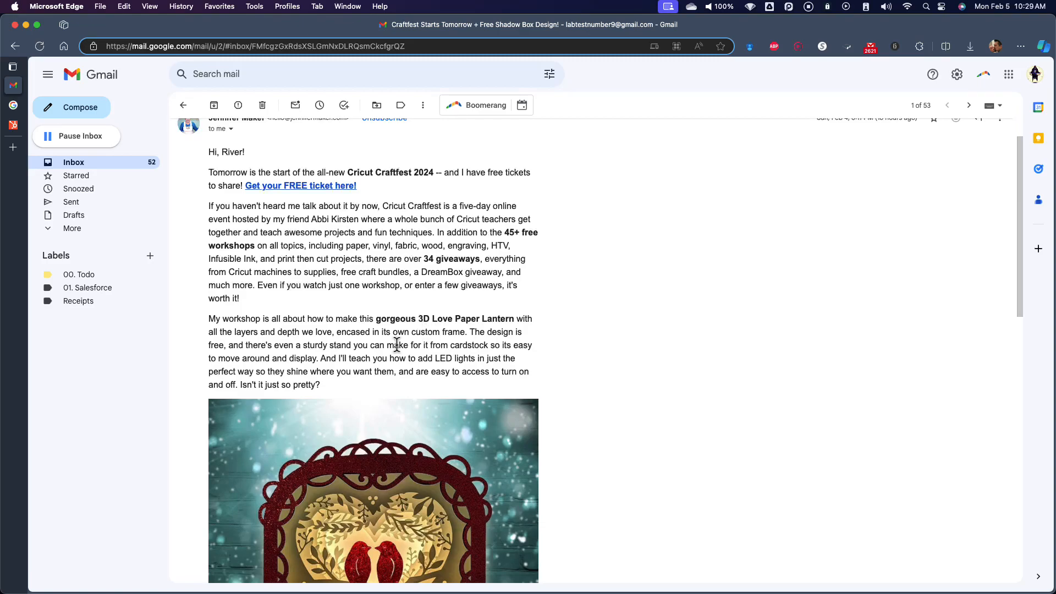
{"action": "scroll", "coordinate": [444, 272], "scroll_direction": "down", "scroll_amount": 4}
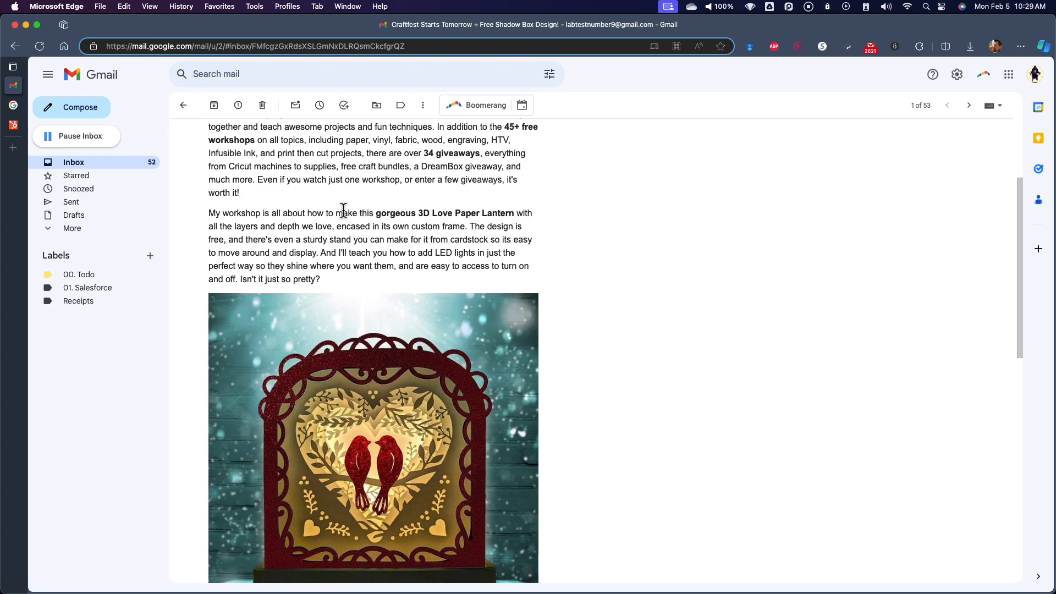
{"action": "scroll", "coordinate": [319, 242], "scroll_direction": "down", "scroll_amount": 12}
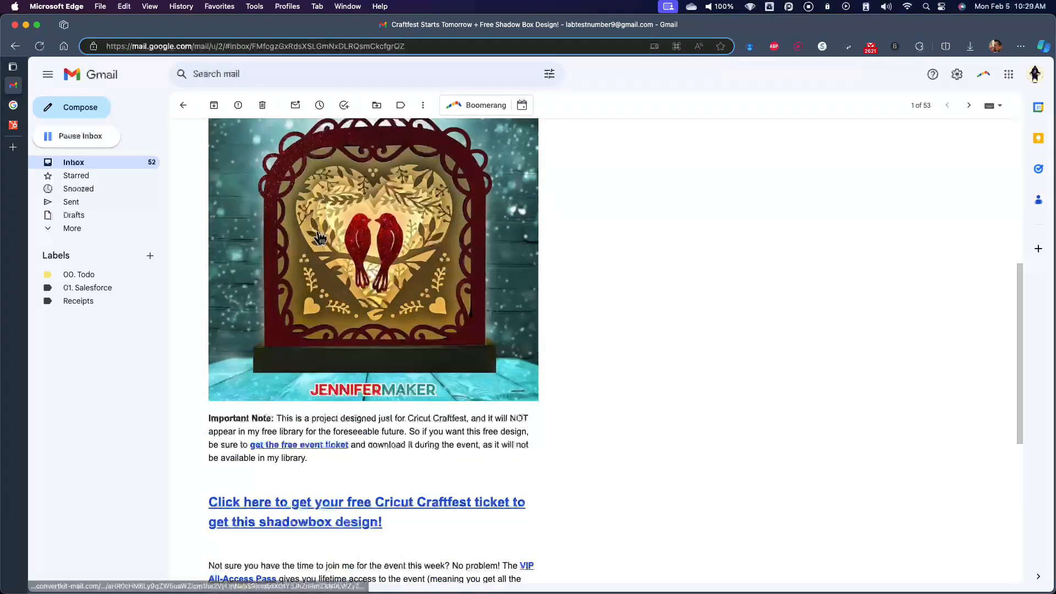
{"action": "scroll", "coordinate": [347, 297], "scroll_direction": "up", "scroll_amount": 15}
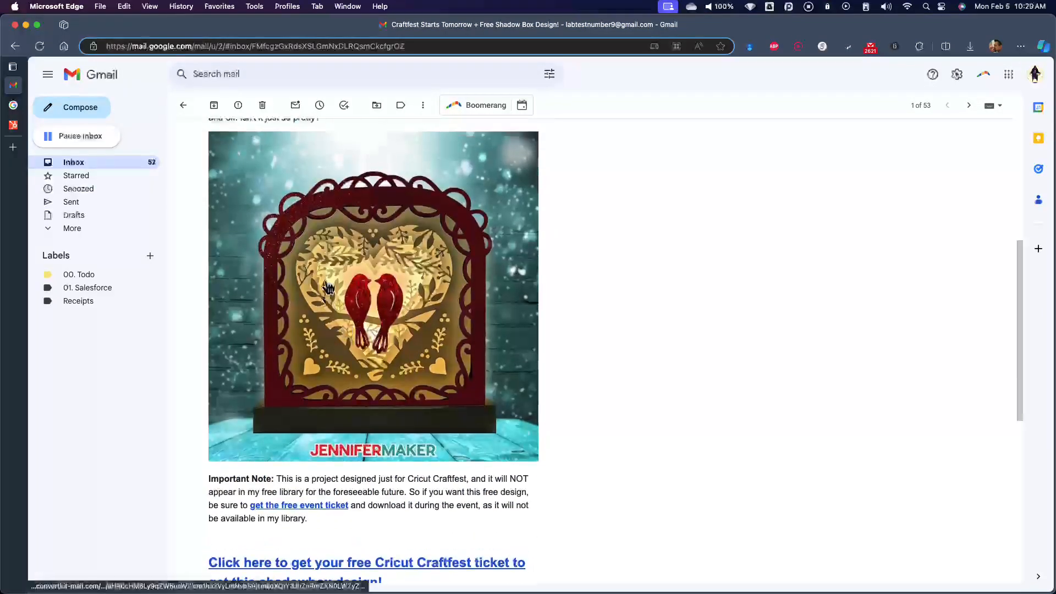
{"action": "scroll", "coordinate": [320, 264], "scroll_direction": "up", "scroll_amount": 3}
{"action": "scroll", "coordinate": [319, 264], "scroll_direction": "down", "scroll_amount": 5}
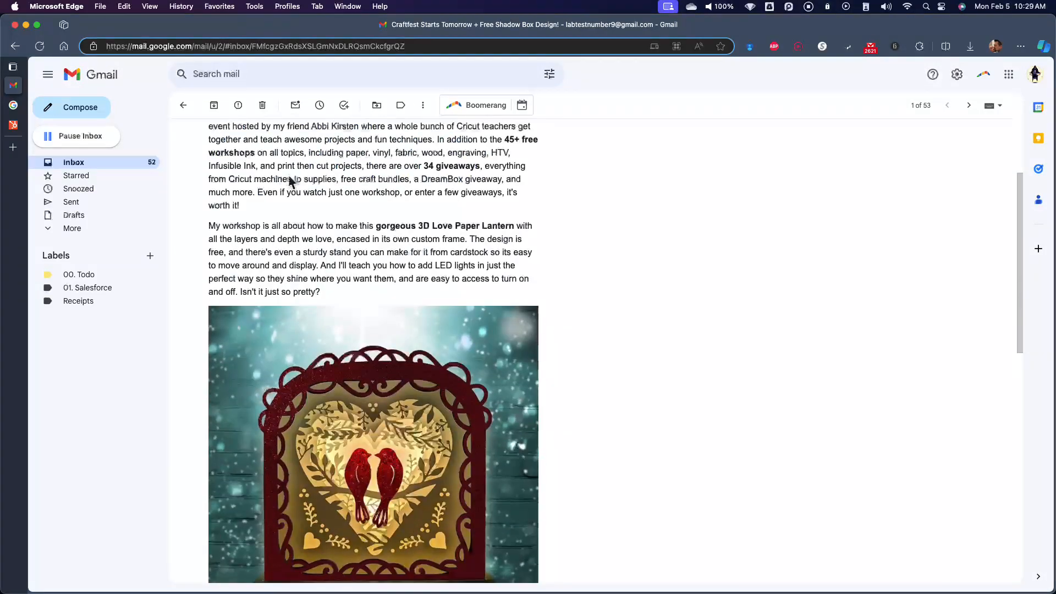
{"action": "left_click", "coordinate": [268, 110]}
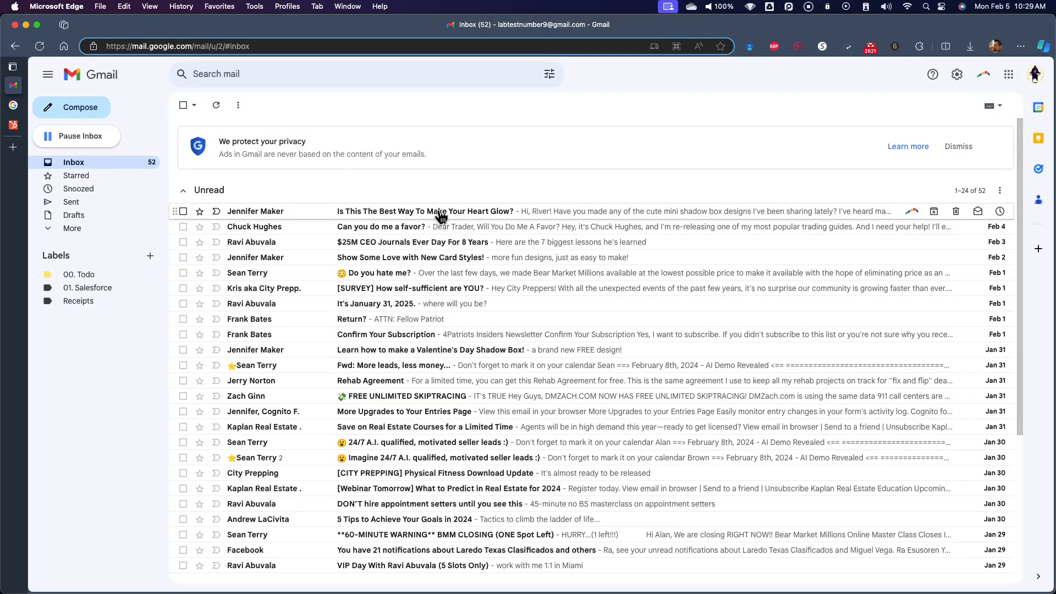
- Open the unread email "Is This The Best Way To Make Your Heart Glow?", read through it, and delete it
{"action": "left_click", "coordinate": [399, 214]}
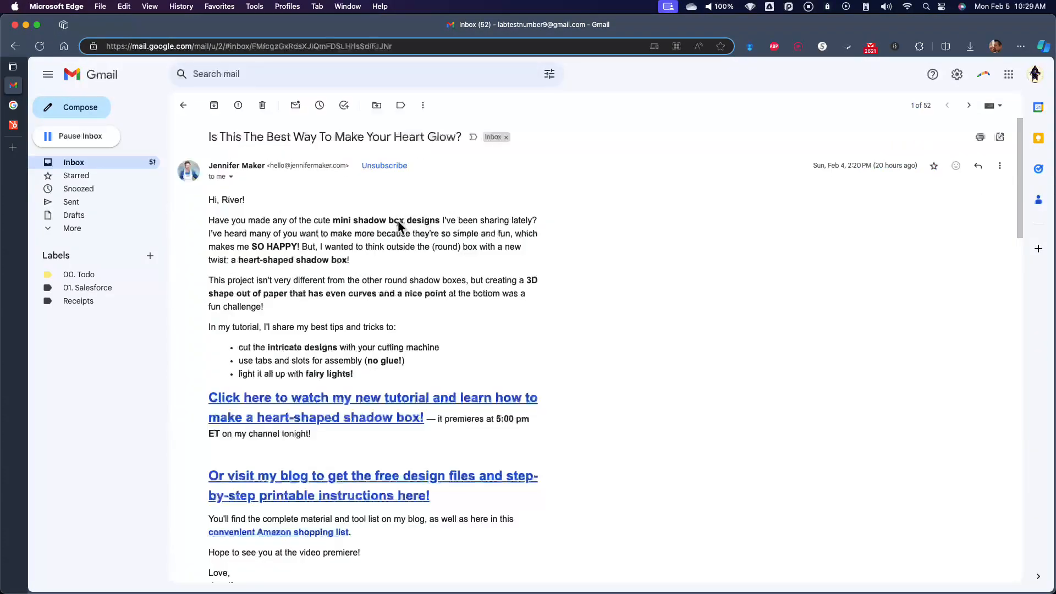
{"action": "scroll", "coordinate": [394, 297], "scroll_direction": "down", "scroll_amount": 3}
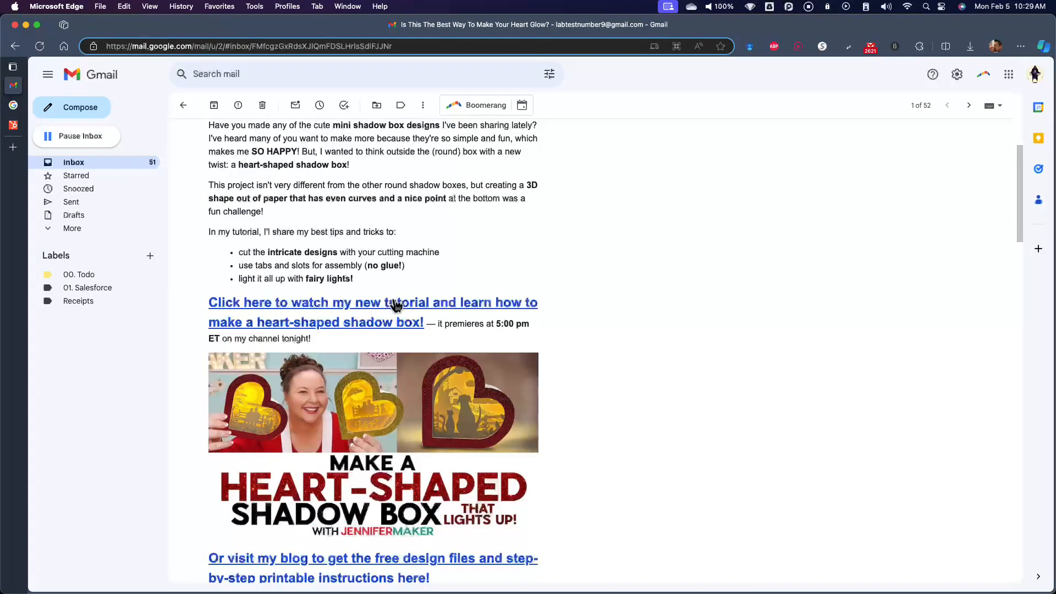
{"action": "scroll", "coordinate": [397, 330], "scroll_direction": "up", "scroll_amount": 3}
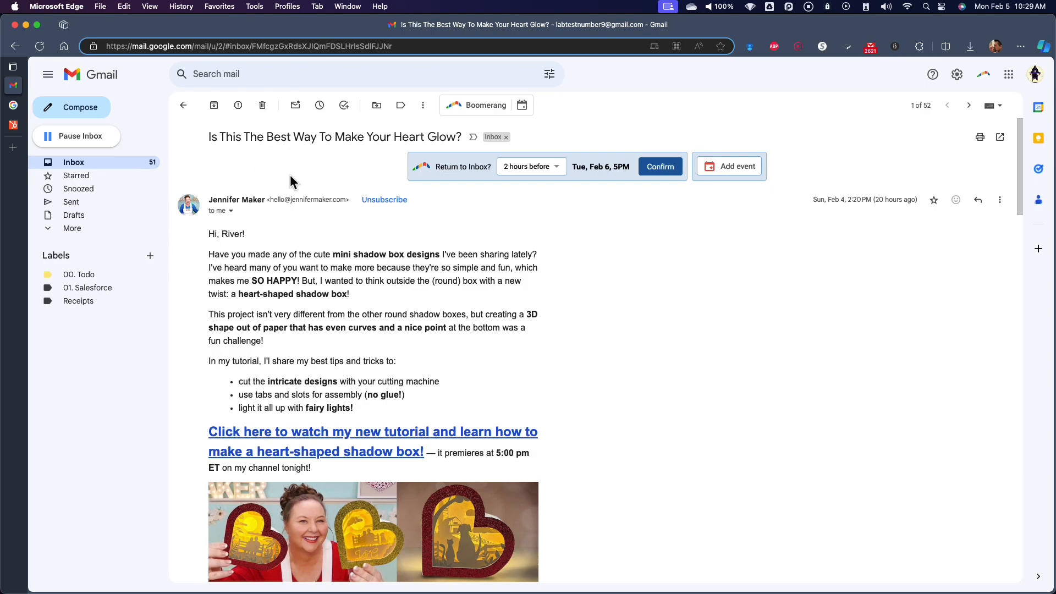
{"action": "left_click", "coordinate": [263, 105]}
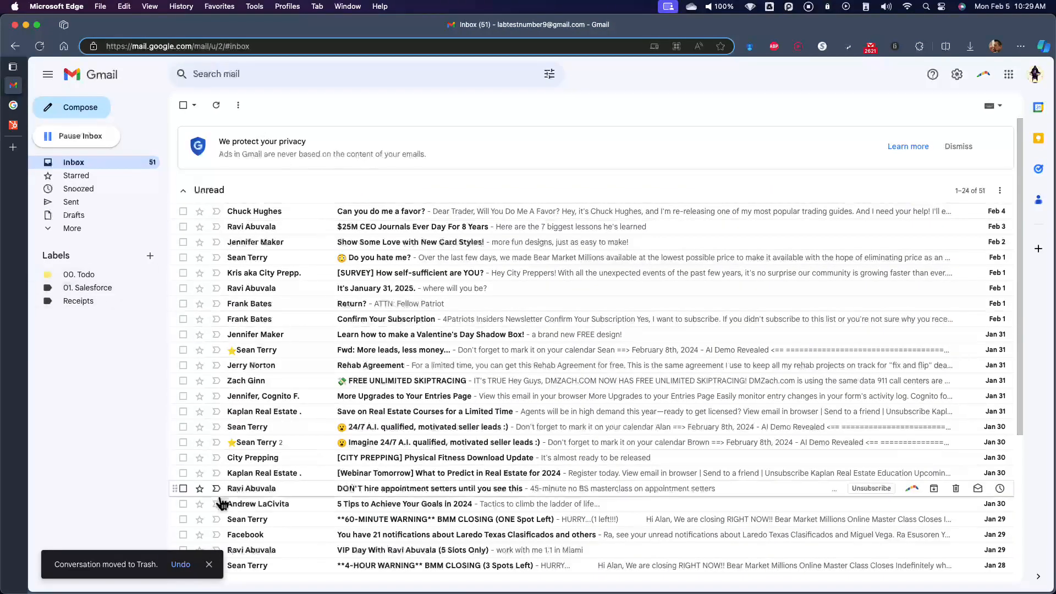
- Open the unread email "Can you do me a favor?", read through it, and apply the 00. Todo label
{"action": "left_click", "coordinate": [409, 216]}
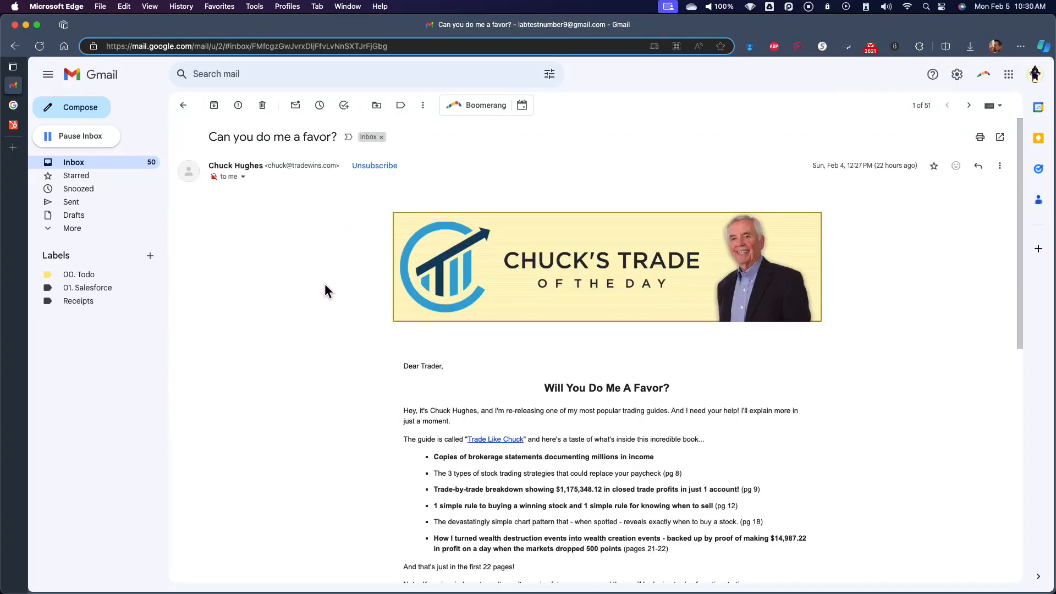
{"action": "scroll", "coordinate": [324, 288], "scroll_direction": "down", "scroll_amount": 6}
{"action": "scroll", "coordinate": [326, 288], "scroll_direction": "up", "scroll_amount": 6}
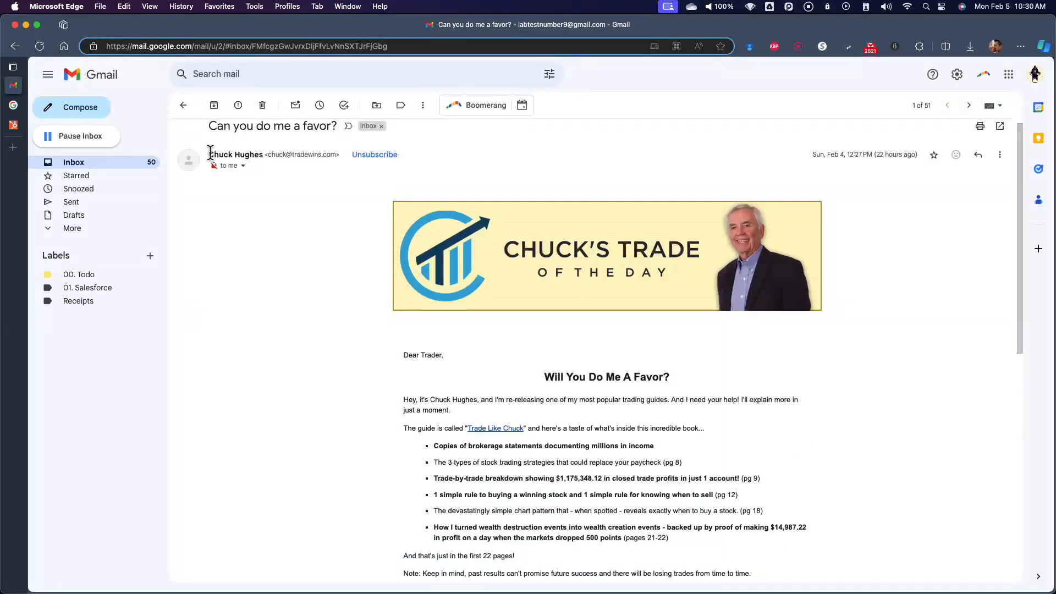
{"action": "scroll", "coordinate": [330, 405], "scroll_direction": "down", "scroll_amount": 3}
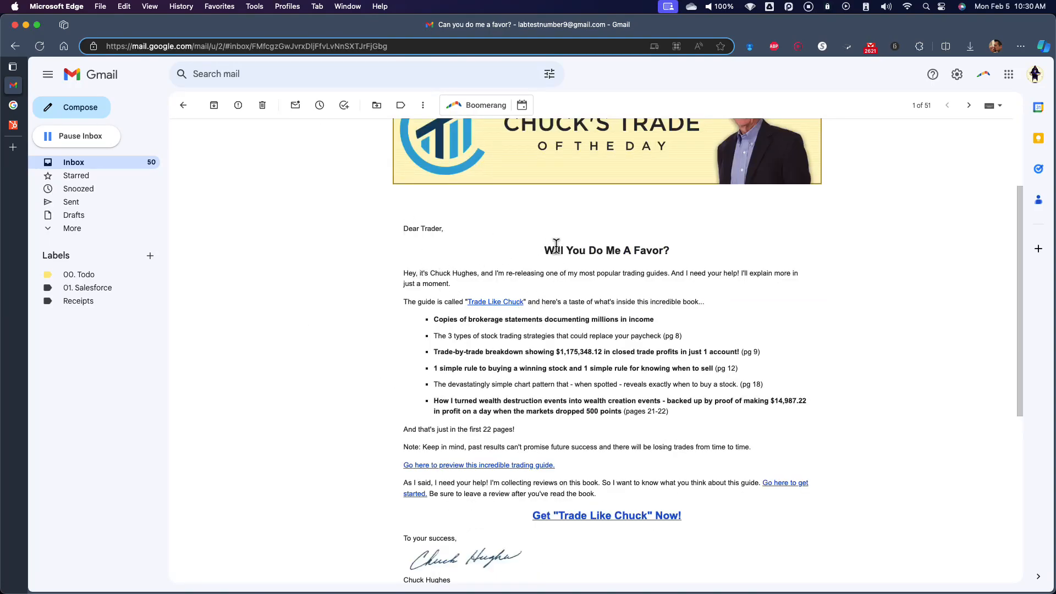
{"action": "left_click_drag", "start_coordinate": [560, 246], "coordinate": [667, 251]}
{"action": "left_click", "coordinate": [456, 278]}
{"action": "scroll", "coordinate": [396, 327], "scroll_direction": "up", "scroll_amount": 3}
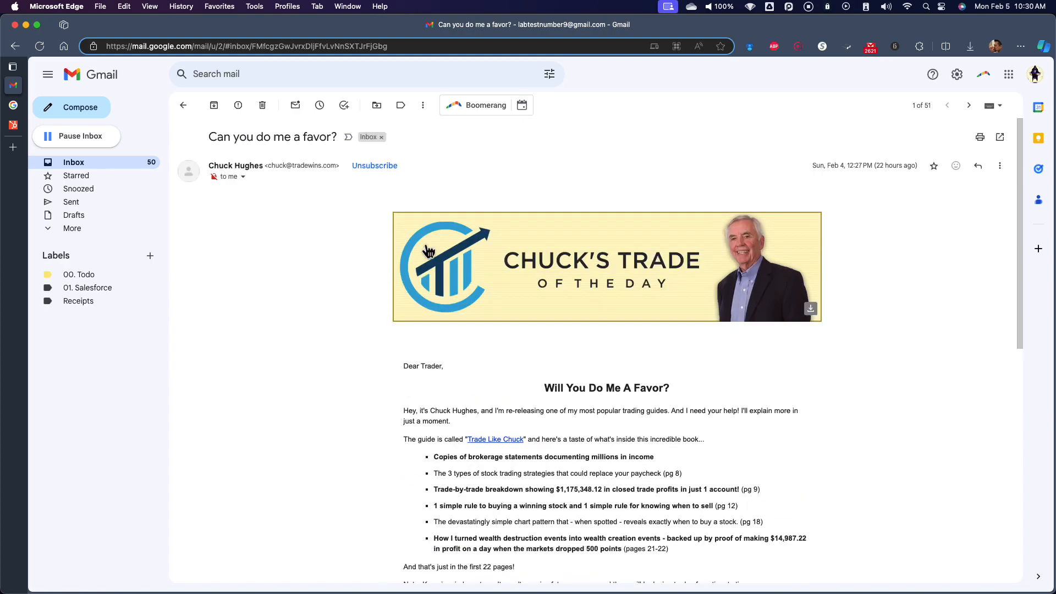
{"action": "left_click", "coordinate": [401, 105]}
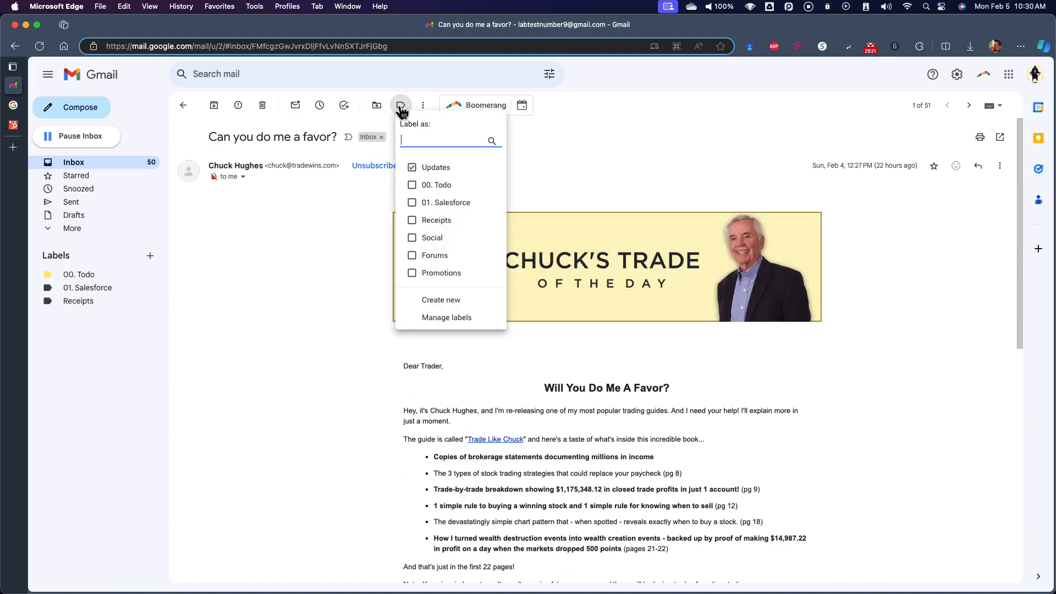
{"action": "left_click", "coordinate": [441, 185]}
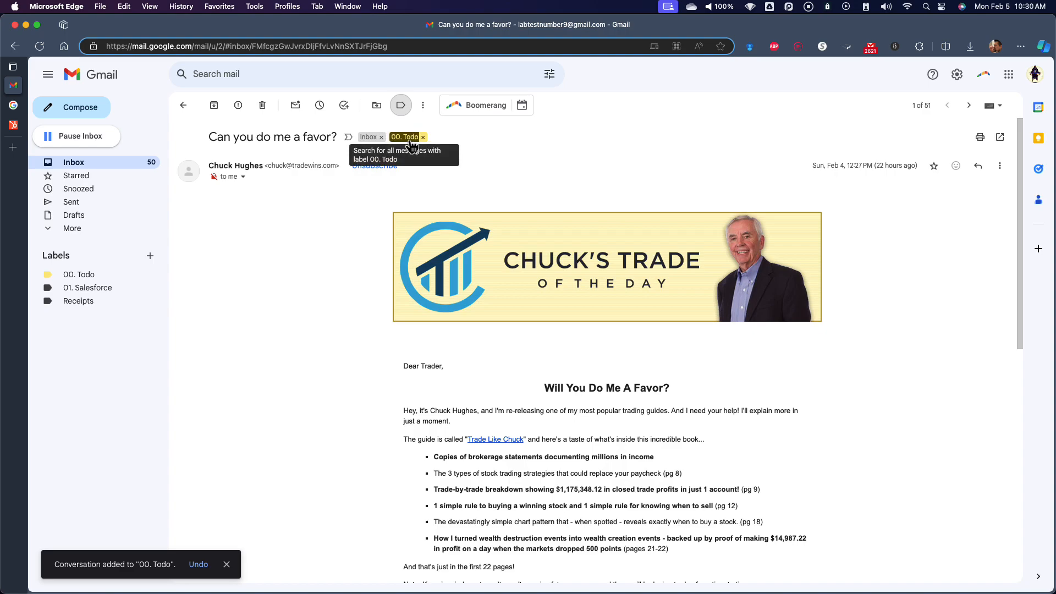
- Return to the inbox and locate the 00. Todo email in the Everything else section
{"action": "left_click", "coordinate": [184, 105]}
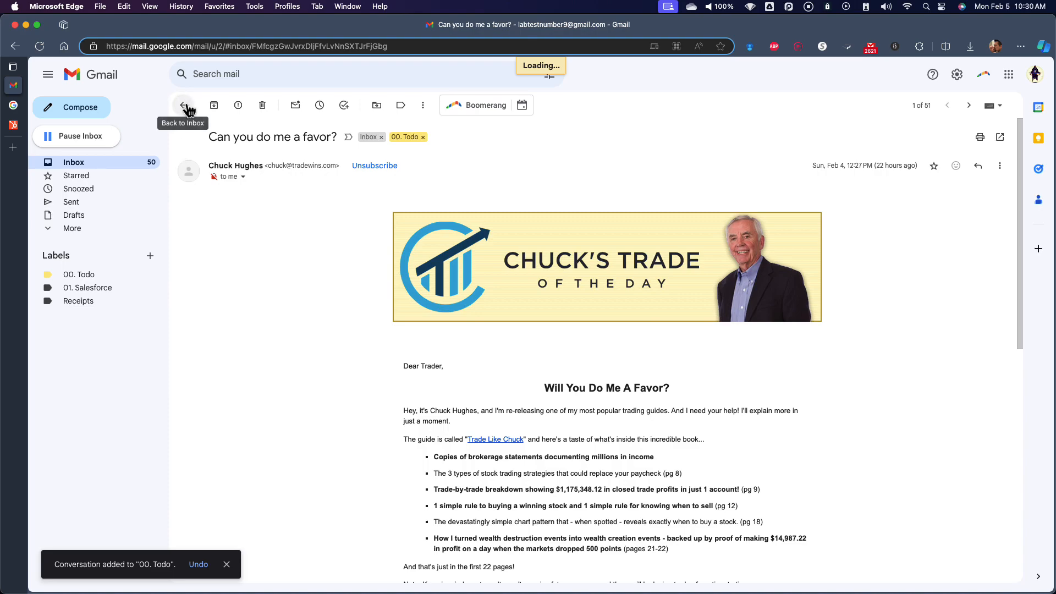
{"action": "left_click", "coordinate": [108, 163]}
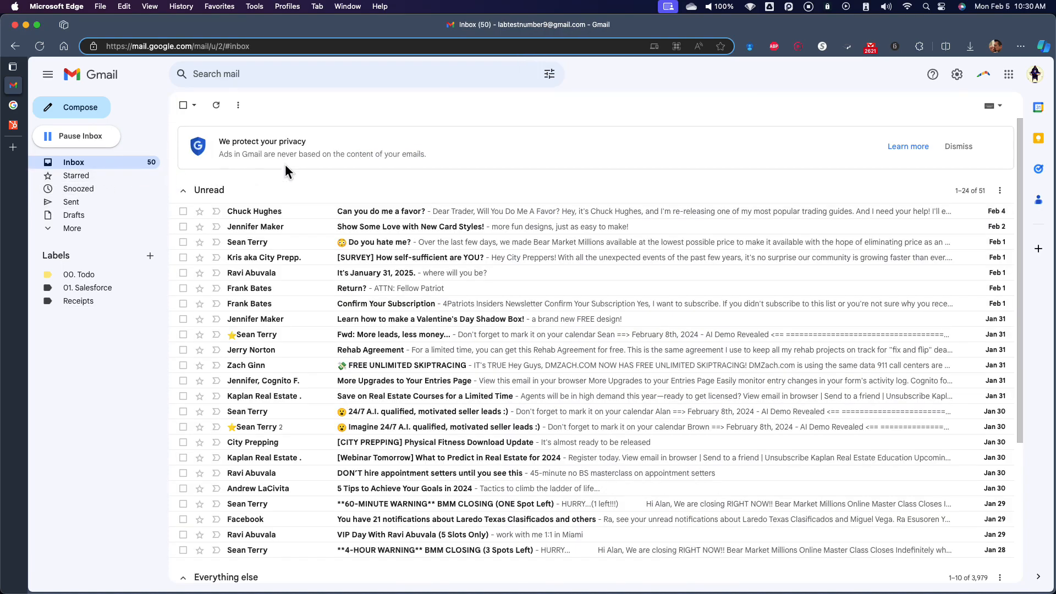
{"action": "scroll", "coordinate": [259, 276], "scroll_direction": "down", "scroll_amount": 5}
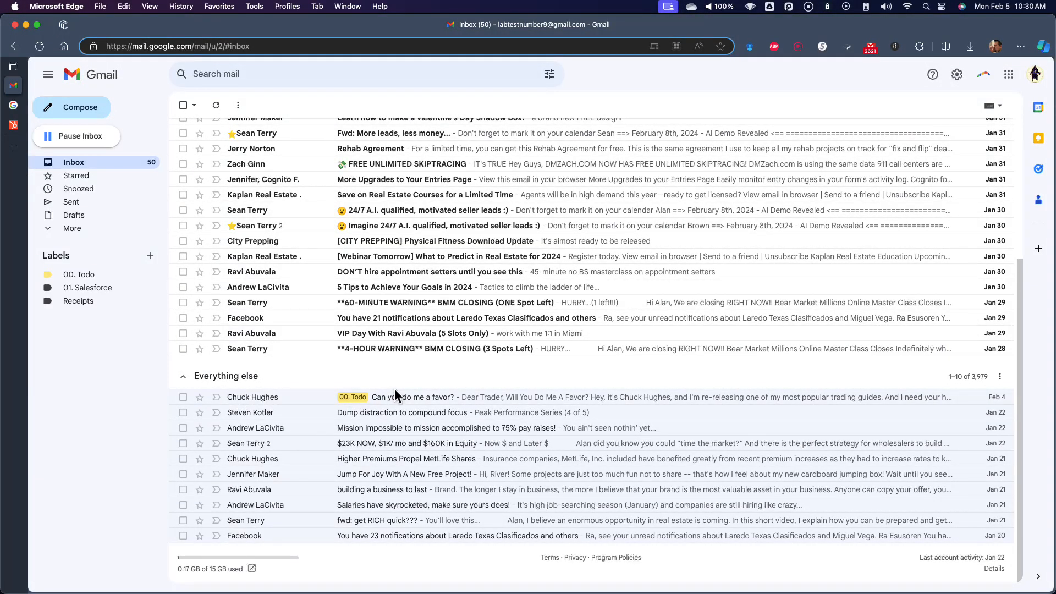
{"action": "scroll", "coordinate": [394, 388], "scroll_direction": "up", "scroll_amount": 3}
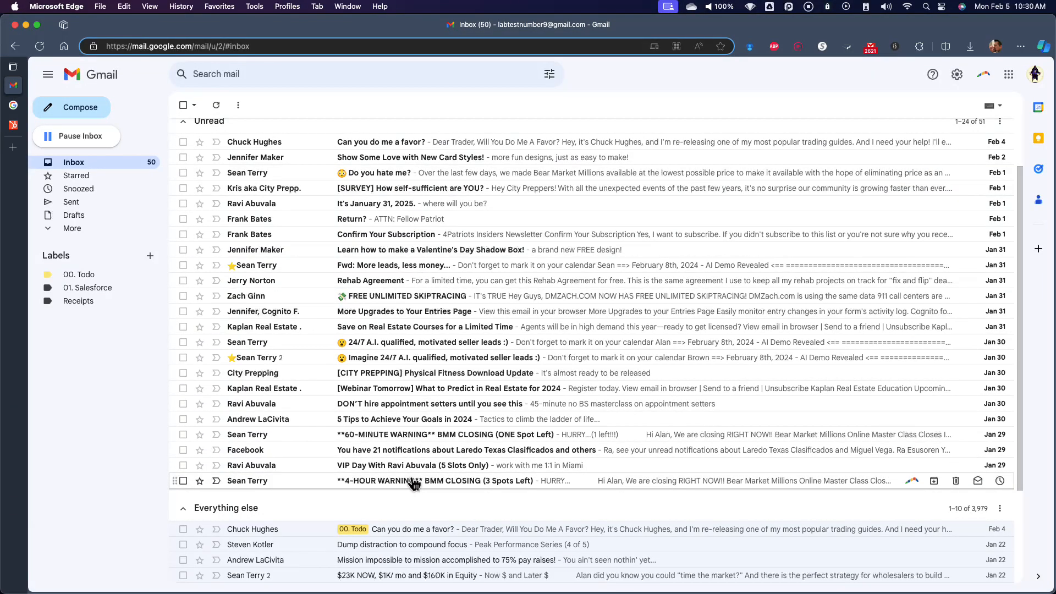
{"action": "scroll", "coordinate": [412, 480], "scroll_direction": "down", "scroll_amount": 3}
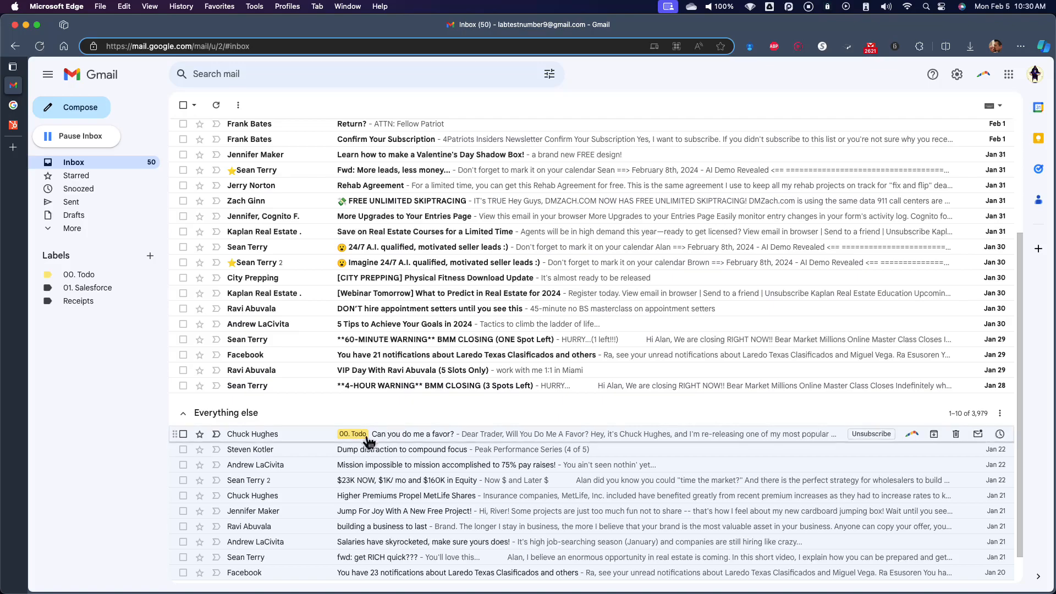
- Reopen the 00. Todo email "Can you do me a favor?" from Everything else, reread it, and go back to the inbox
{"action": "left_click", "coordinate": [401, 436]}
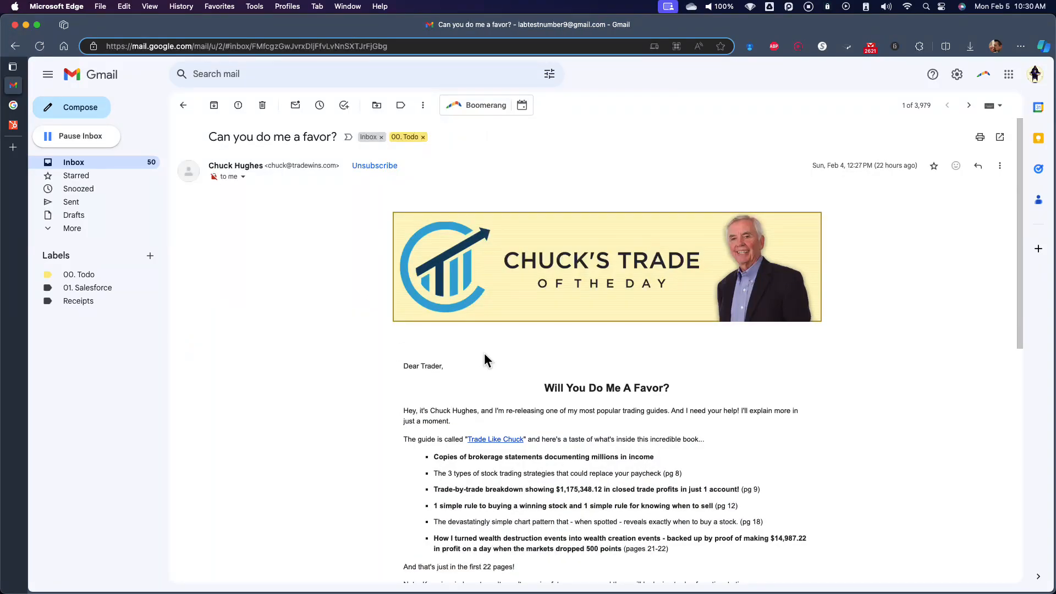
{"action": "scroll", "coordinate": [482, 349], "scroll_direction": "down", "scroll_amount": 3}
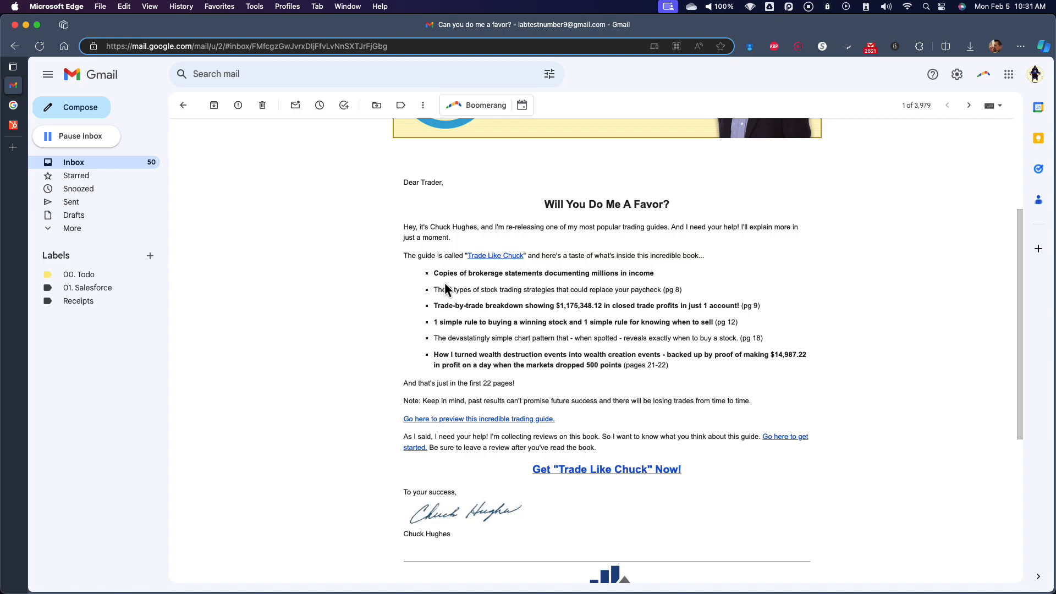
{"action": "scroll", "coordinate": [434, 272], "scroll_direction": "up", "scroll_amount": 1}
{"action": "scroll", "coordinate": [434, 278], "scroll_direction": "up", "scroll_amount": 5}
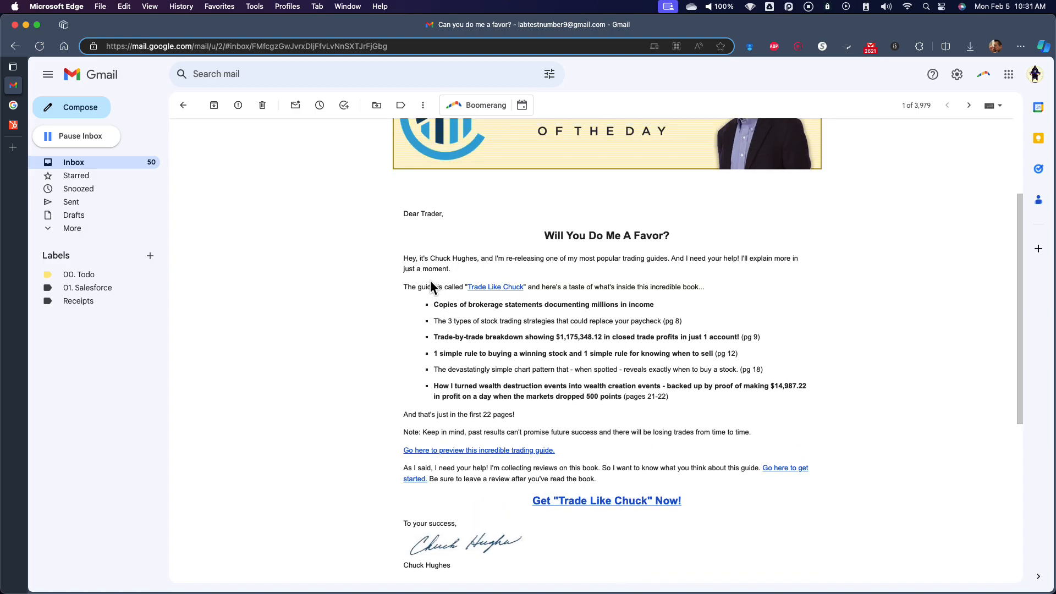
{"action": "left_click", "coordinate": [183, 105]}
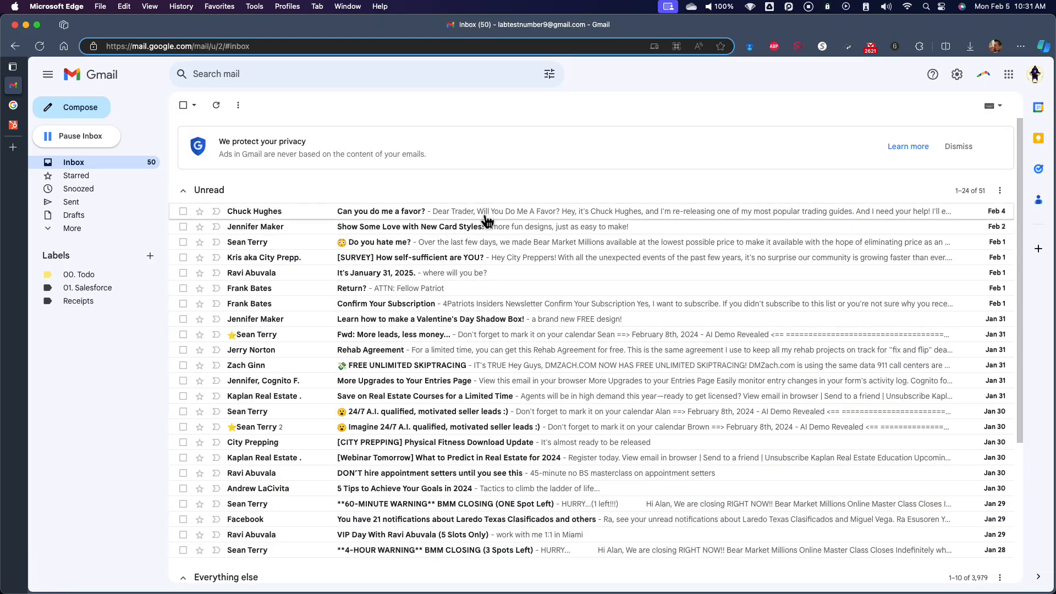
- Open the unread email "Show Some Love with New Card Styles!" and delete it
{"action": "scroll", "coordinate": [443, 335], "scroll_direction": "down", "scroll_amount": 4}
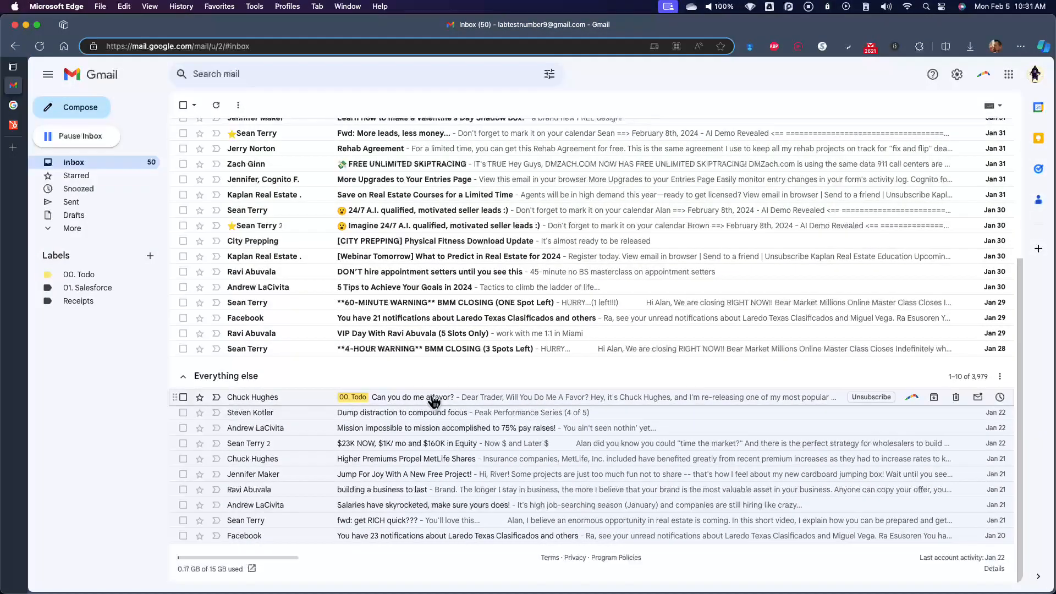
{"action": "scroll", "coordinate": [440, 220], "scroll_direction": "up", "scroll_amount": 5}
{"action": "left_click", "coordinate": [462, 232]}
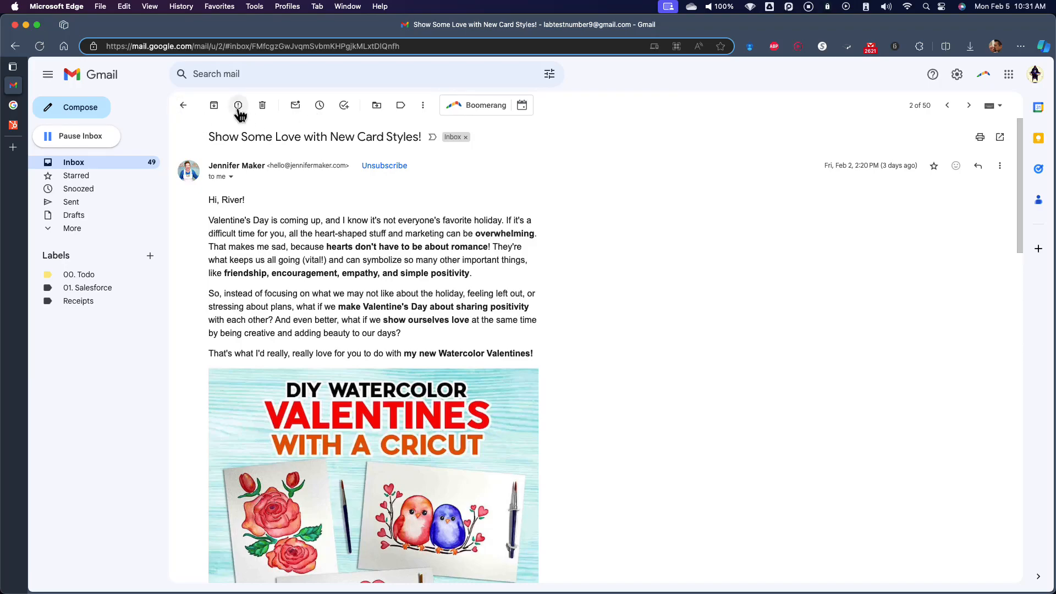
{"action": "left_click", "coordinate": [261, 106]}
- Reload the inbox and review the Unread and Everything else sections
{"action": "left_click", "coordinate": [40, 48]}
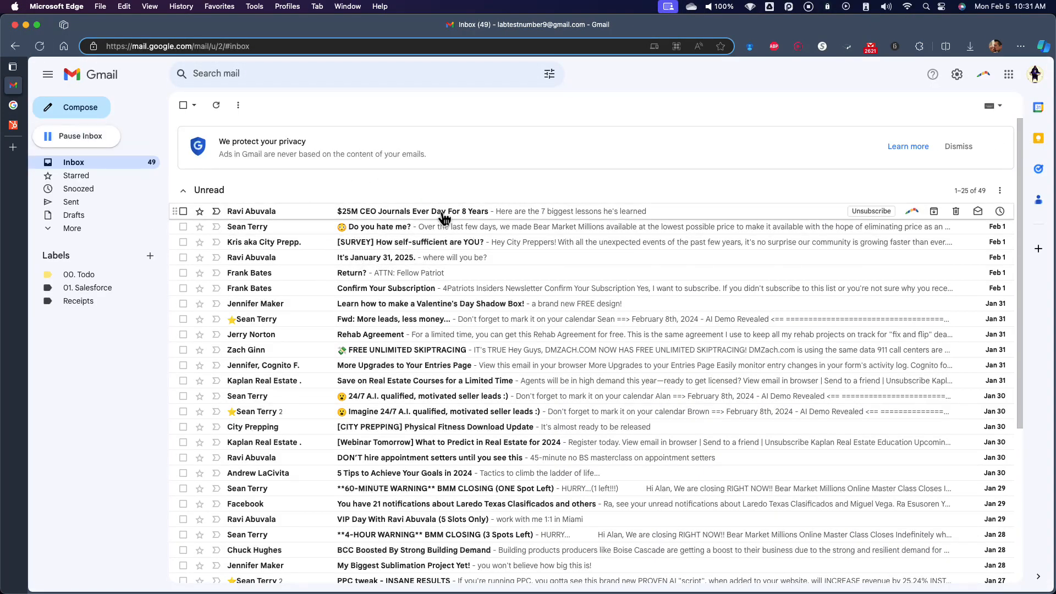
{"action": "scroll", "coordinate": [672, 372], "scroll_direction": "down", "scroll_amount": 5}
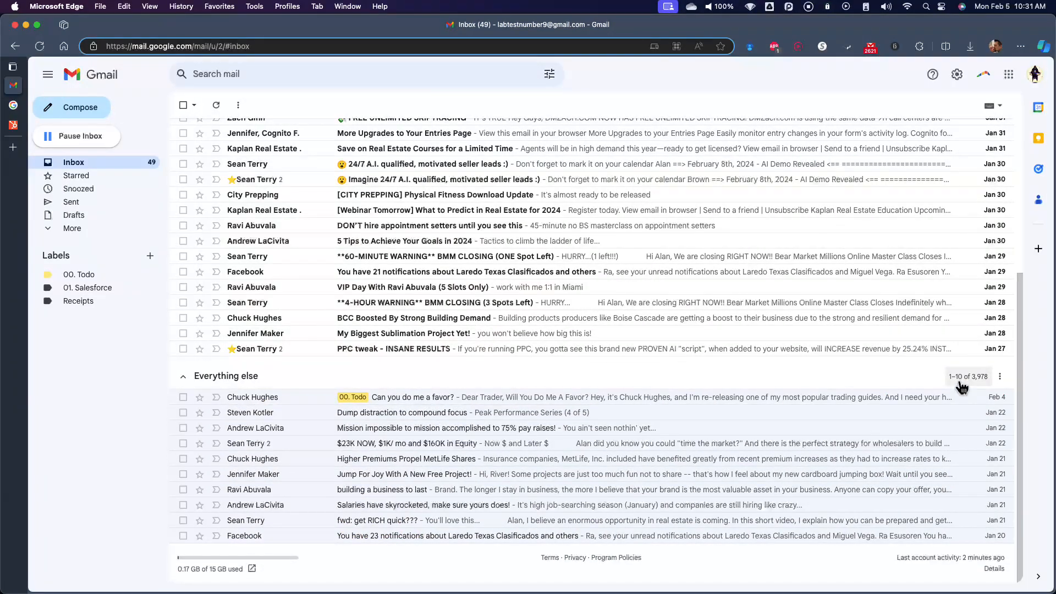
{"action": "scroll", "coordinate": [246, 443], "scroll_direction": "up", "scroll_amount": 5}
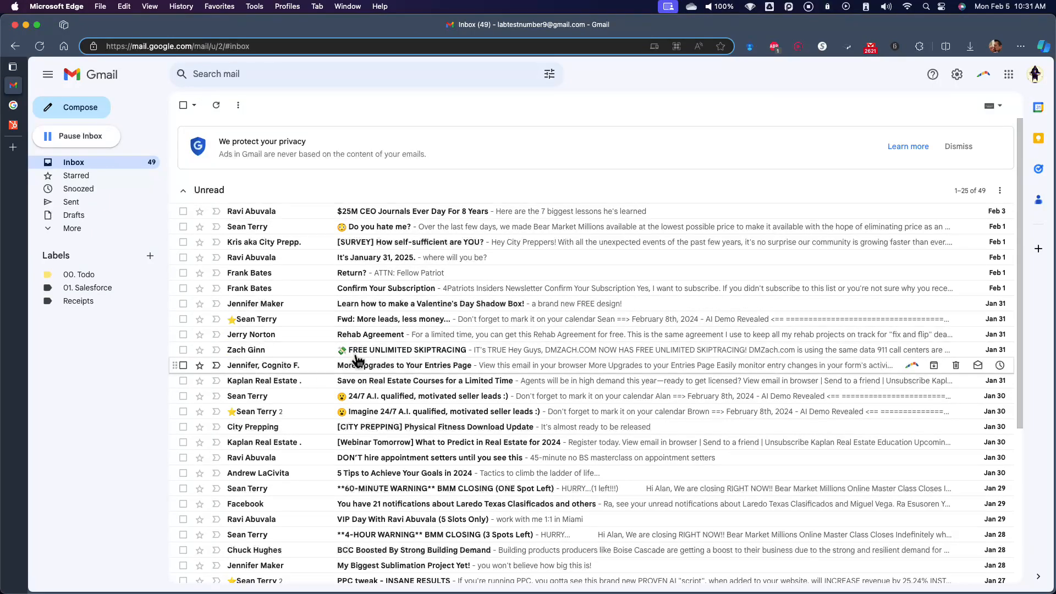
- Open the unread email "Do you hate me?", read through it, and dismiss the emoji reactions tip
{"action": "left_click", "coordinate": [443, 226]}
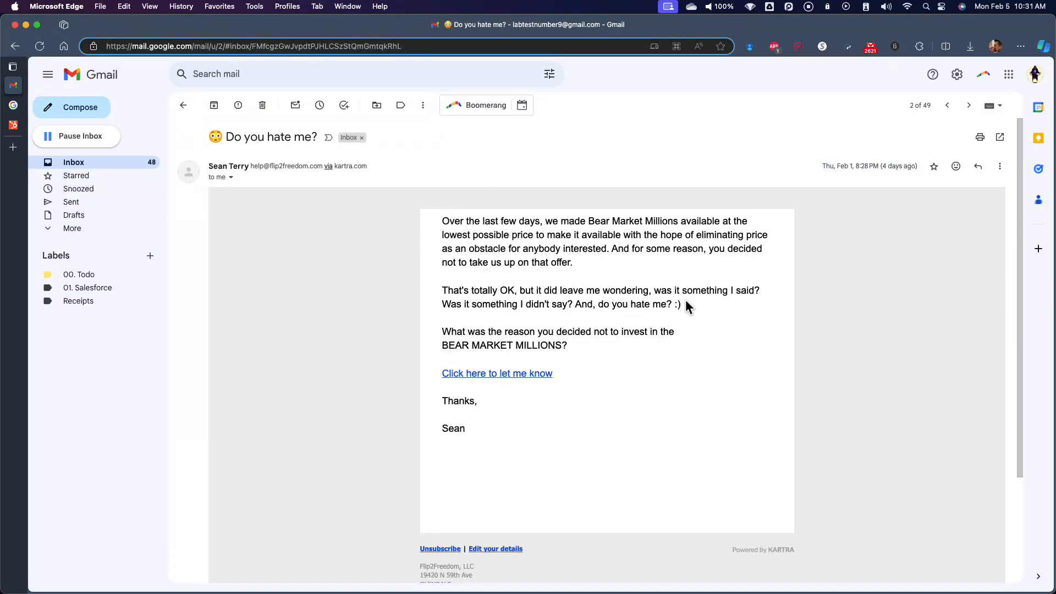
{"action": "left_click_drag", "start_coordinate": [229, 136], "coordinate": [318, 138]}
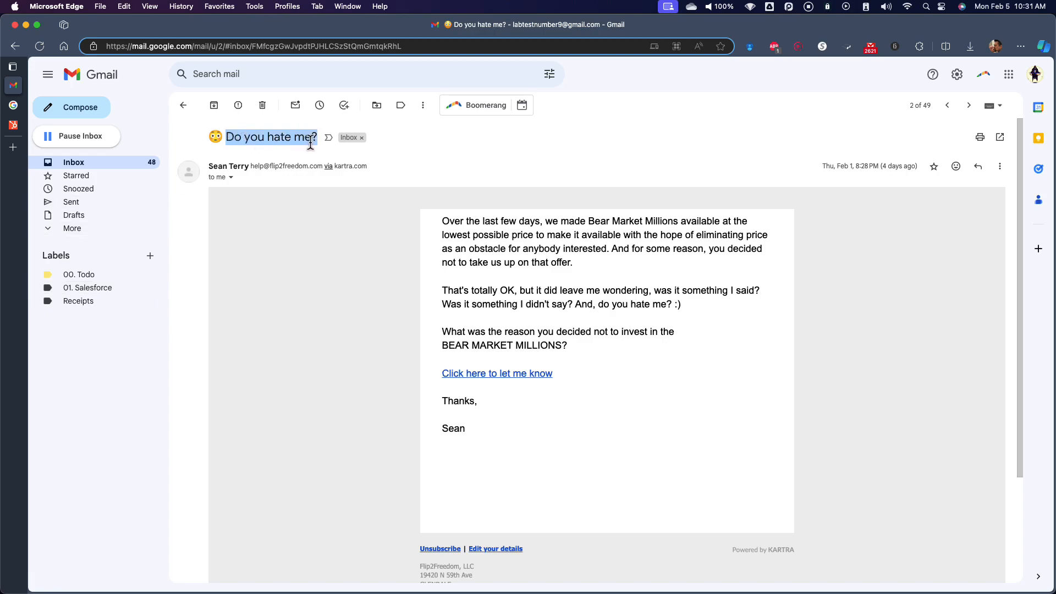
{"action": "left_click", "coordinate": [274, 139]}
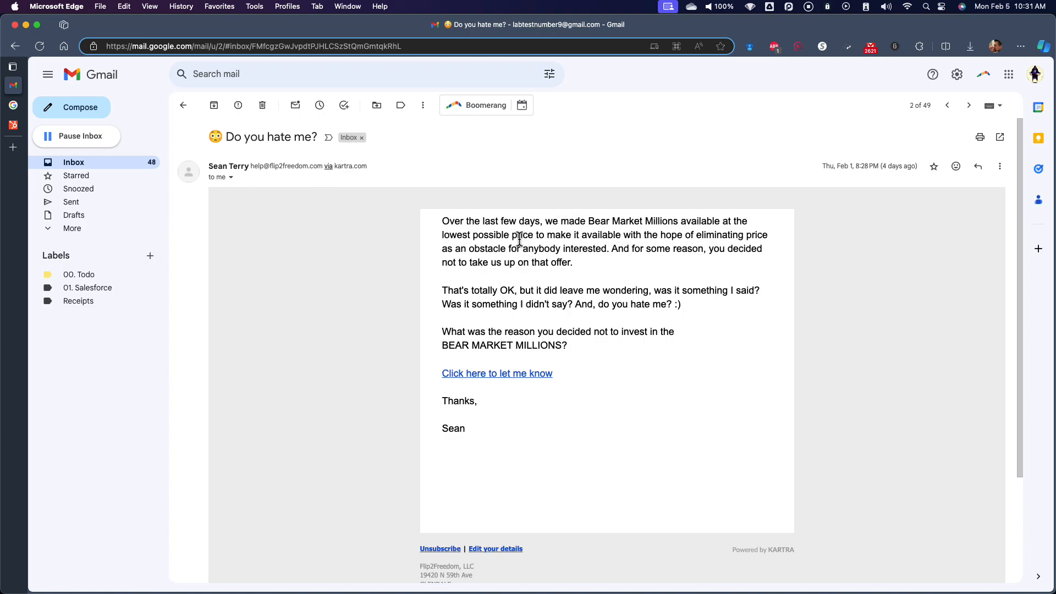
{"action": "scroll", "coordinate": [407, 253], "scroll_direction": "down", "scroll_amount": 3}
{"action": "scroll", "coordinate": [385, 272], "scroll_direction": "up", "scroll_amount": 3}
{"action": "scroll", "coordinate": [400, 264], "scroll_direction": "down", "scroll_amount": 5}
{"action": "scroll", "coordinate": [387, 319], "scroll_direction": "up", "scroll_amount": 5}
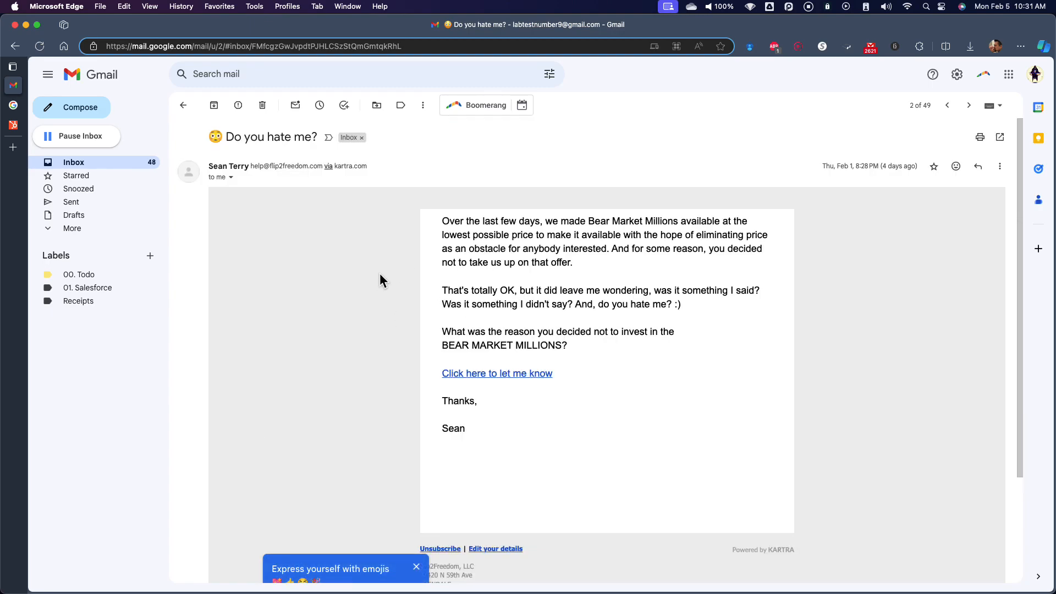
{"action": "scroll", "coordinate": [365, 301], "scroll_direction": "down", "scroll_amount": 5}
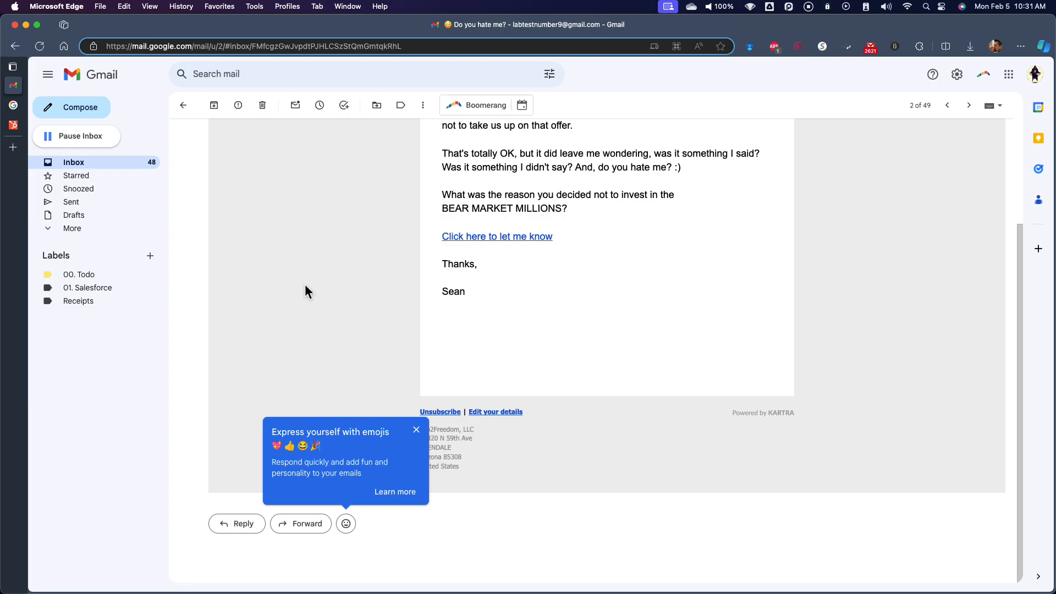
{"action": "left_click", "coordinate": [416, 429]}
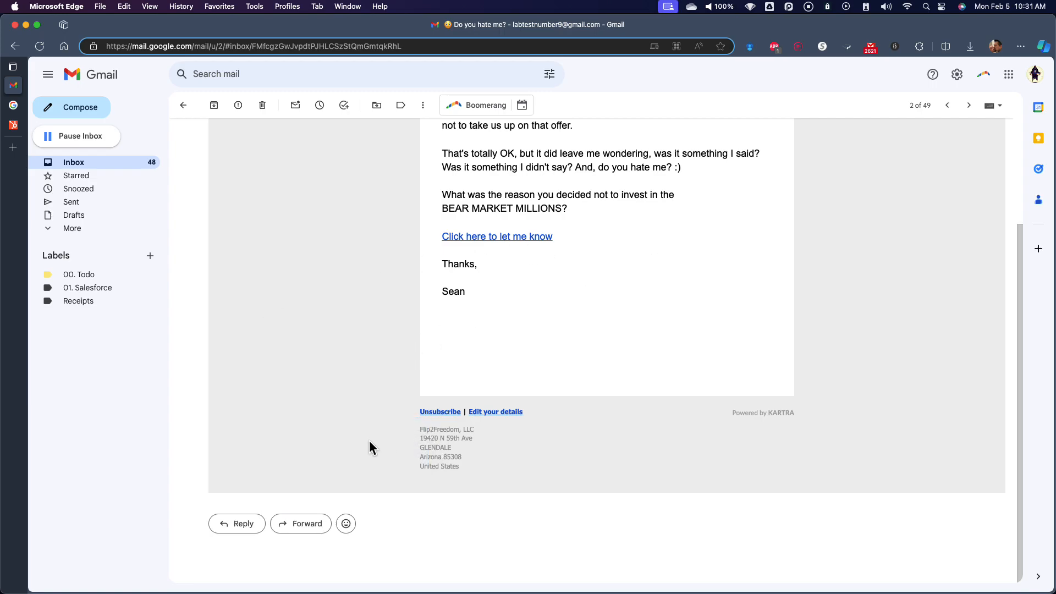
- Start a reply to the "Do you hate me?" email and discard the empty draft
{"action": "scroll", "coordinate": [292, 261], "scroll_direction": "up", "scroll_amount": 1}
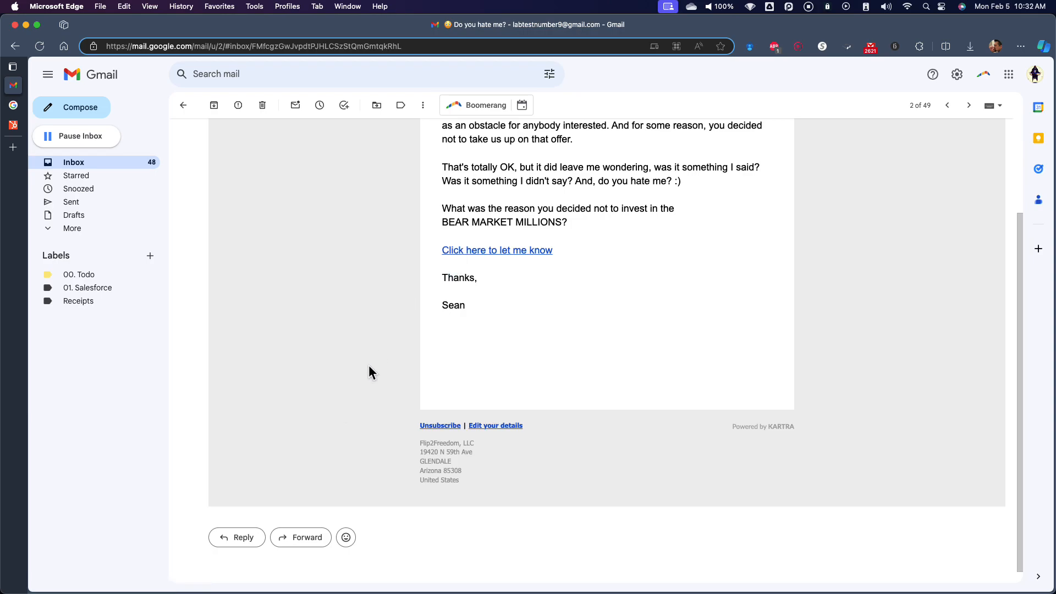
{"action": "scroll", "coordinate": [365, 396], "scroll_direction": "up", "scroll_amount": 3}
{"action": "scroll", "coordinate": [358, 395], "scroll_direction": "down", "scroll_amount": 3}
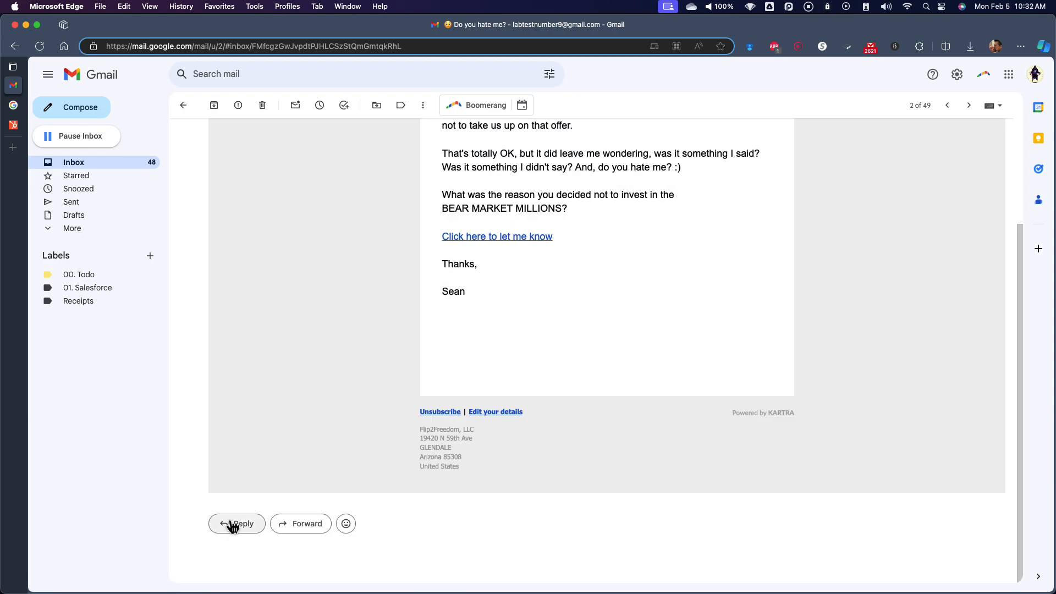
{"action": "left_click", "coordinate": [234, 533]}
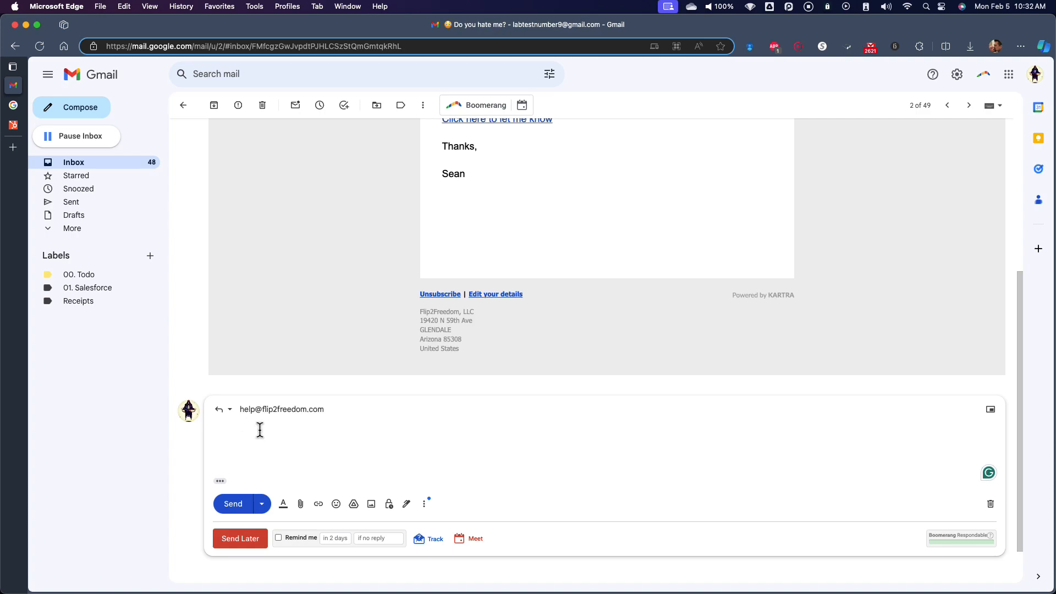
{"action": "left_click", "coordinate": [991, 504]}
- Archive the "Do you hate me?" email
{"action": "scroll", "coordinate": [407, 462], "scroll_direction": "up", "scroll_amount": 3}
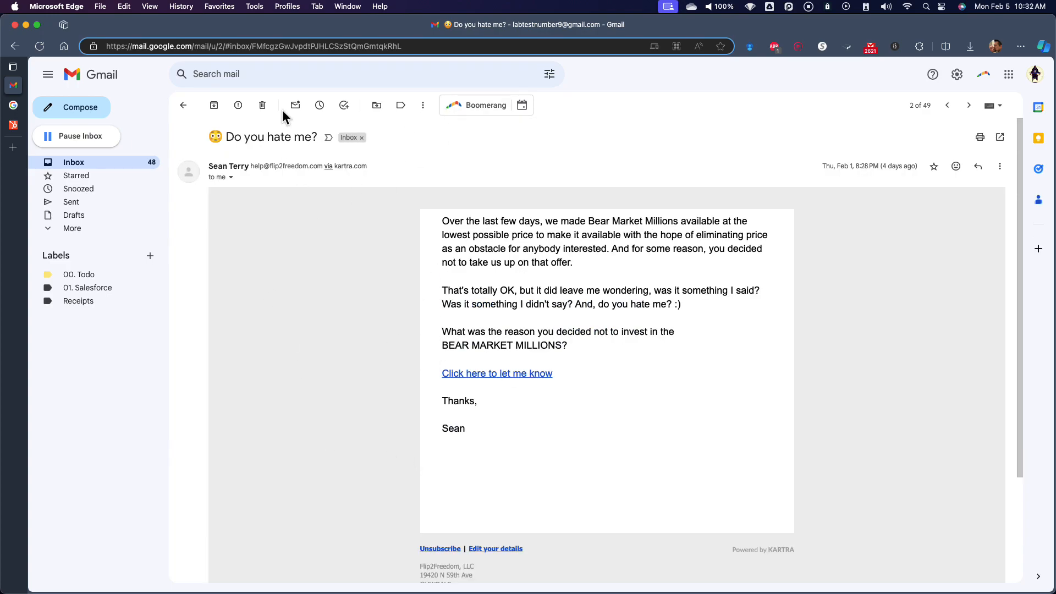
{"action": "left_click", "coordinate": [214, 105]}
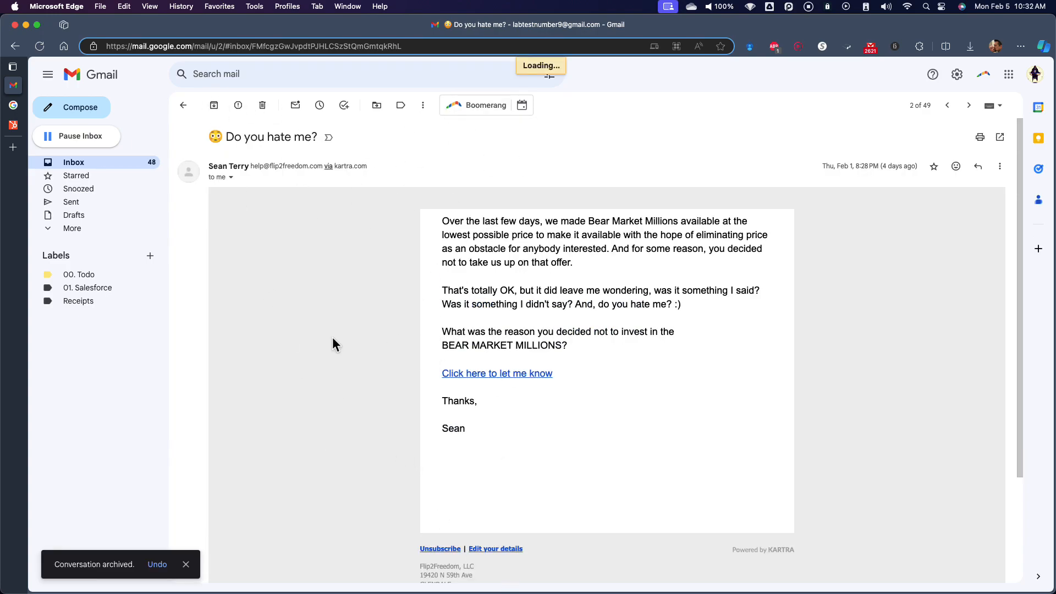
- Return to the inbox and review the emails in the Unread and Everything else sections
{"action": "left_click", "coordinate": [127, 161]}
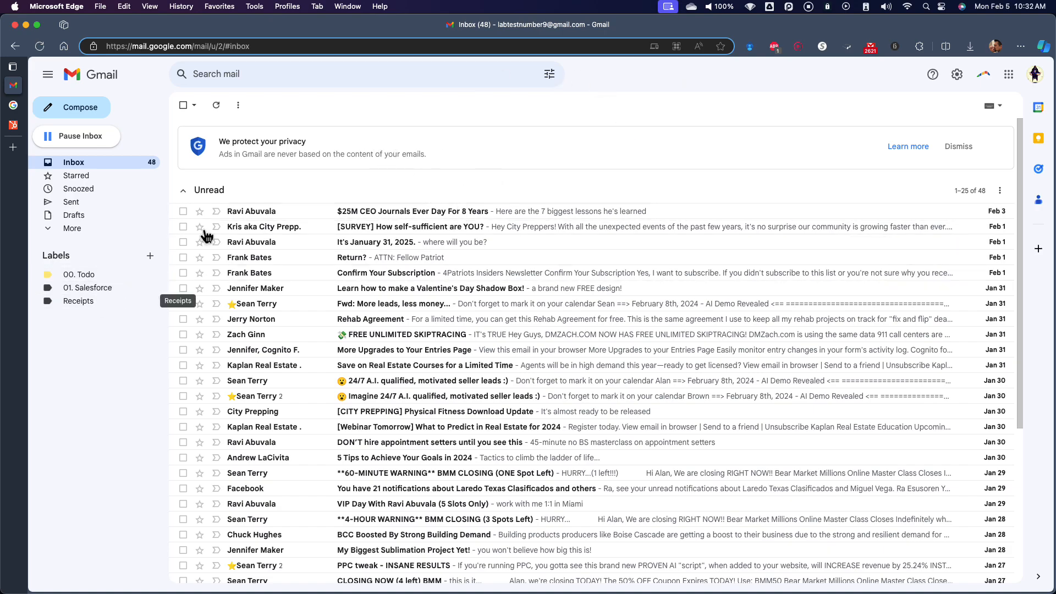
{"action": "scroll", "coordinate": [427, 242], "scroll_direction": "down", "scroll_amount": 5}
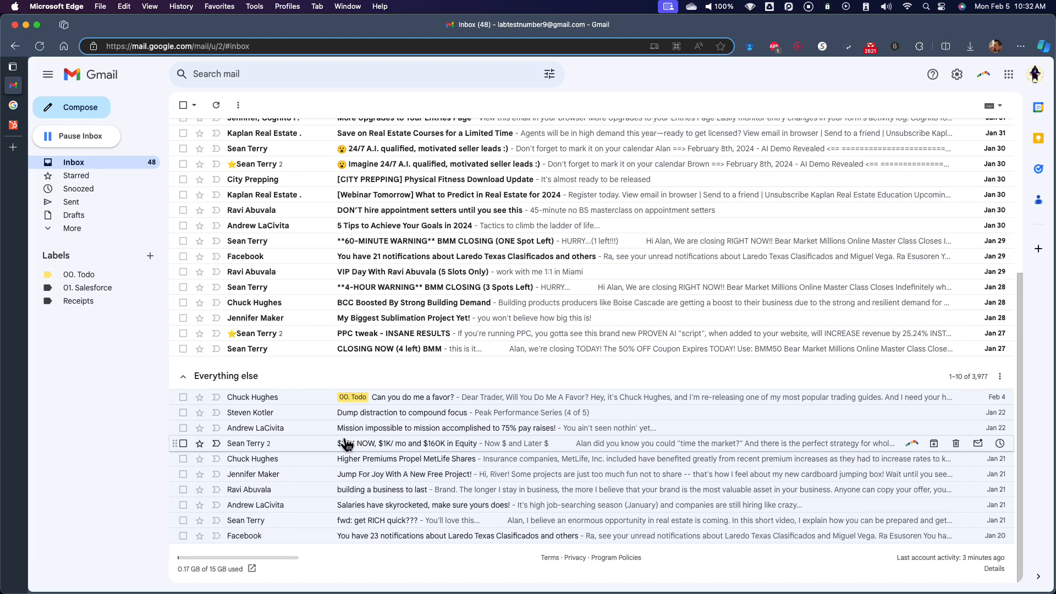
{"action": "scroll", "coordinate": [352, 410], "scroll_direction": "up", "scroll_amount": 3}
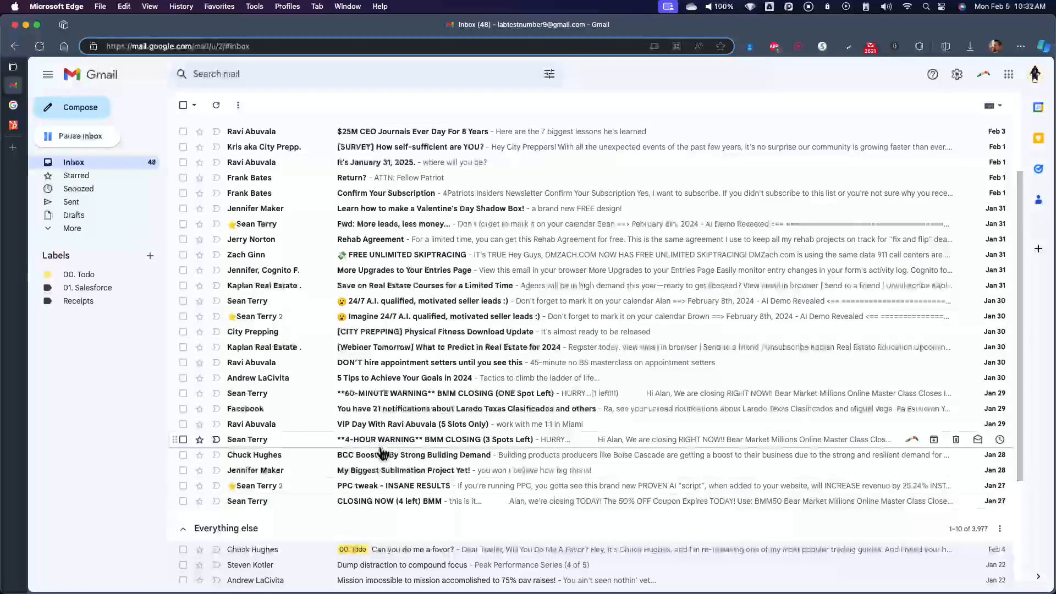
{"action": "scroll", "coordinate": [345, 443], "scroll_direction": "down", "scroll_amount": 3}
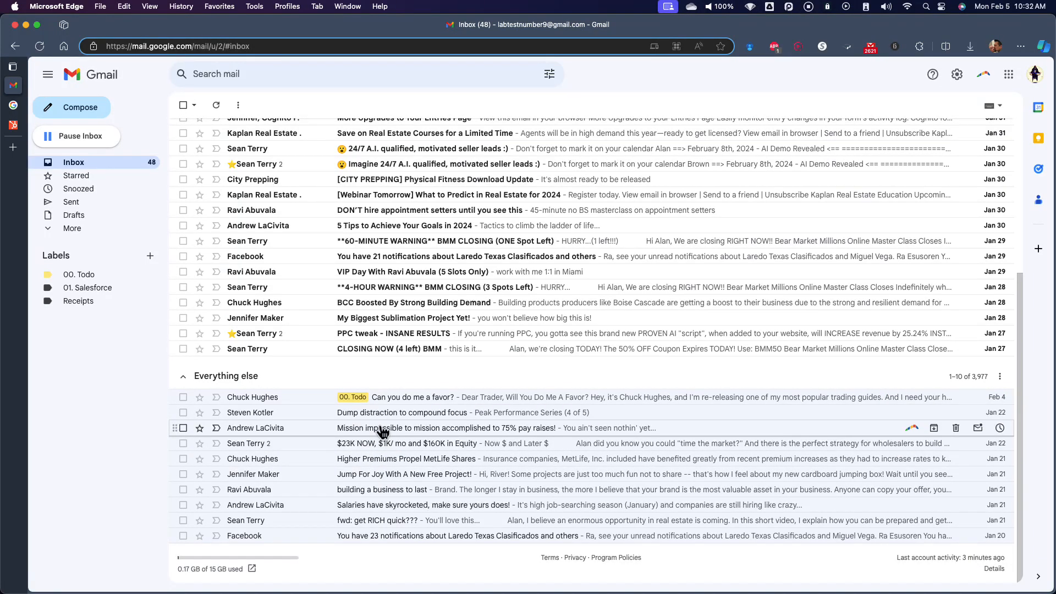
{"action": "scroll", "coordinate": [385, 429], "scroll_direction": "up", "scroll_amount": 2}
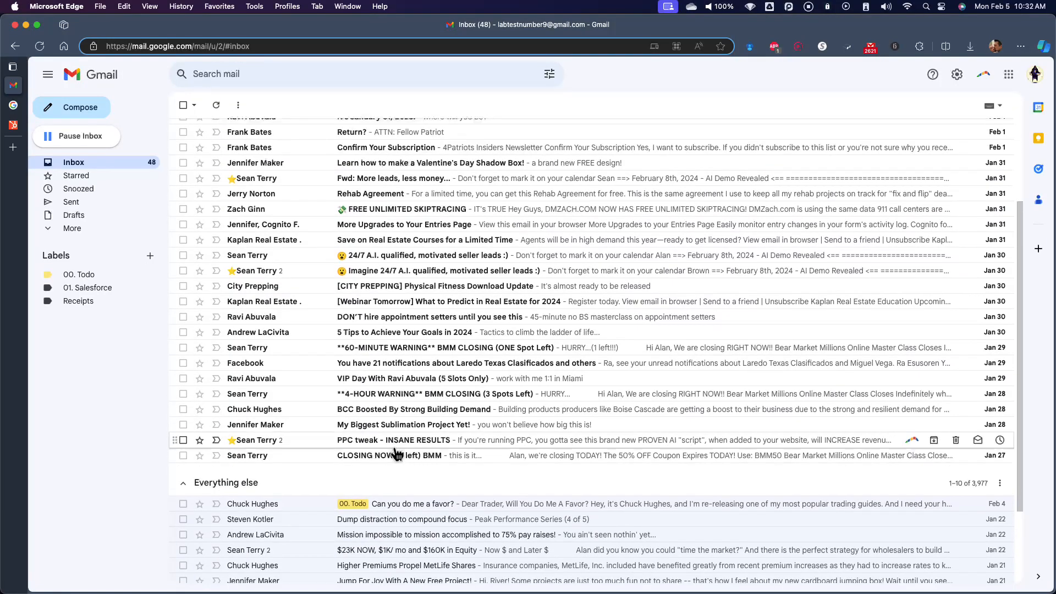
{"action": "scroll", "coordinate": [396, 454], "scroll_direction": "up", "scroll_amount": 2}
{"action": "scroll", "coordinate": [393, 369], "scroll_direction": "down", "scroll_amount": 4}
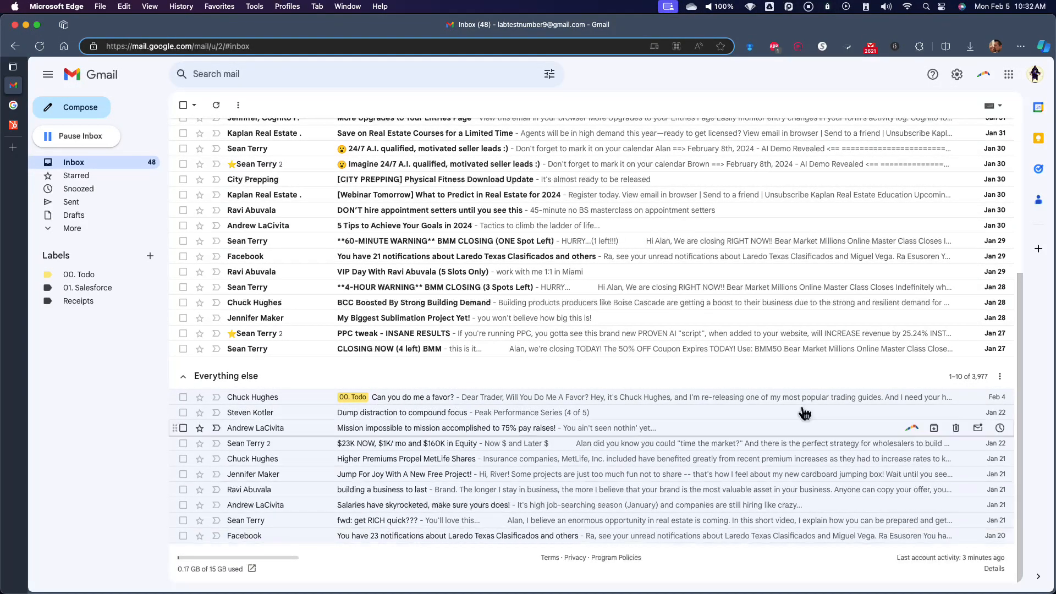
- Search the mail for is:unread and look through the listed conversations
{"action": "left_click", "coordinate": [263, 71]}
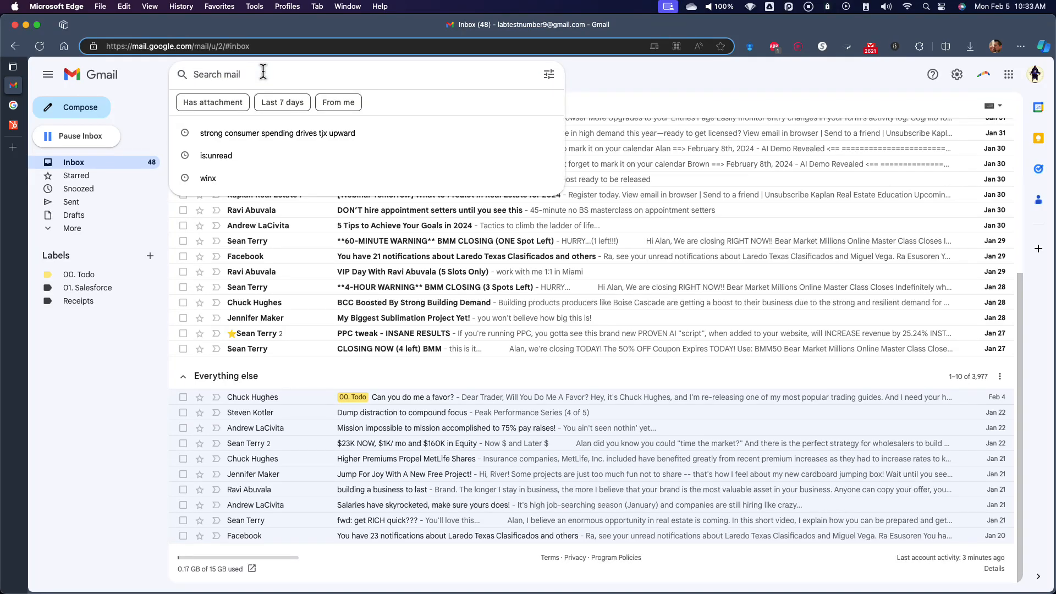
{"action": "type", "text": "is:unread"}
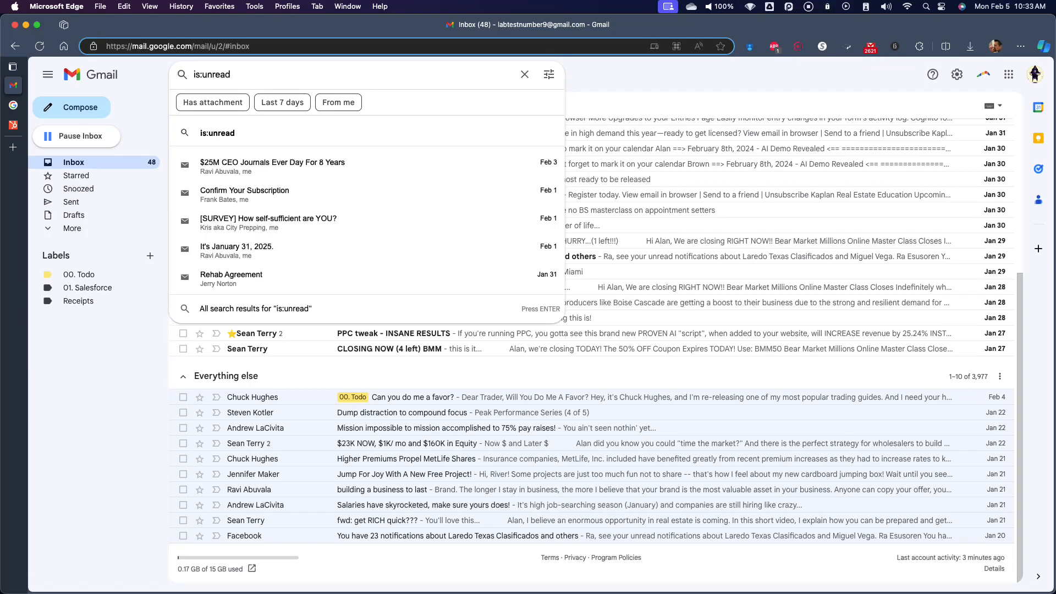
{"action": "key", "text": "Return"}
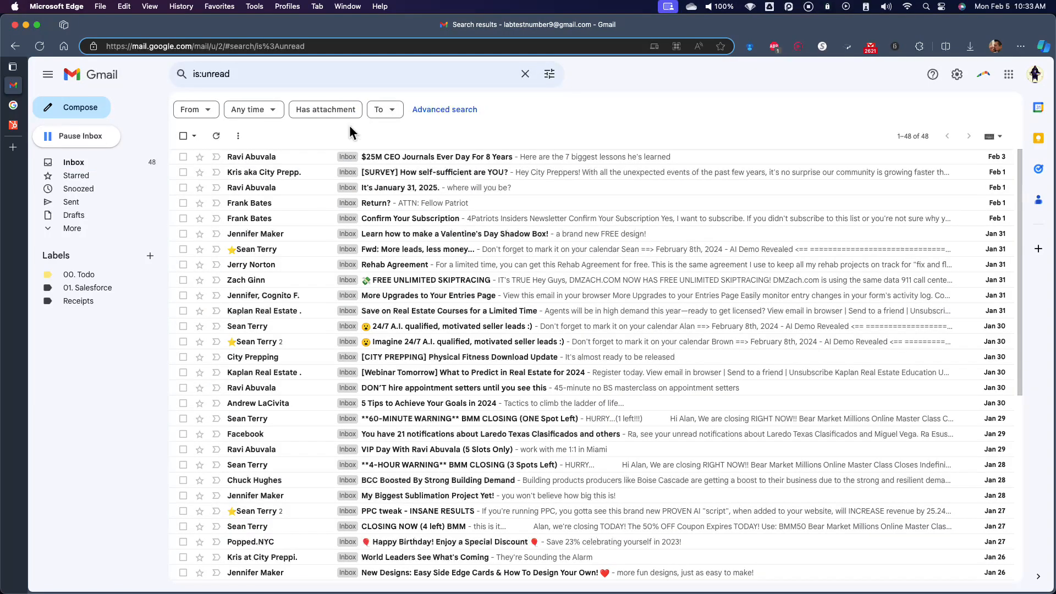
{"action": "scroll", "coordinate": [421, 451], "scroll_direction": "down", "scroll_amount": 6}
{"action": "scroll", "coordinate": [423, 438], "scroll_direction": "up", "scroll_amount": 6}
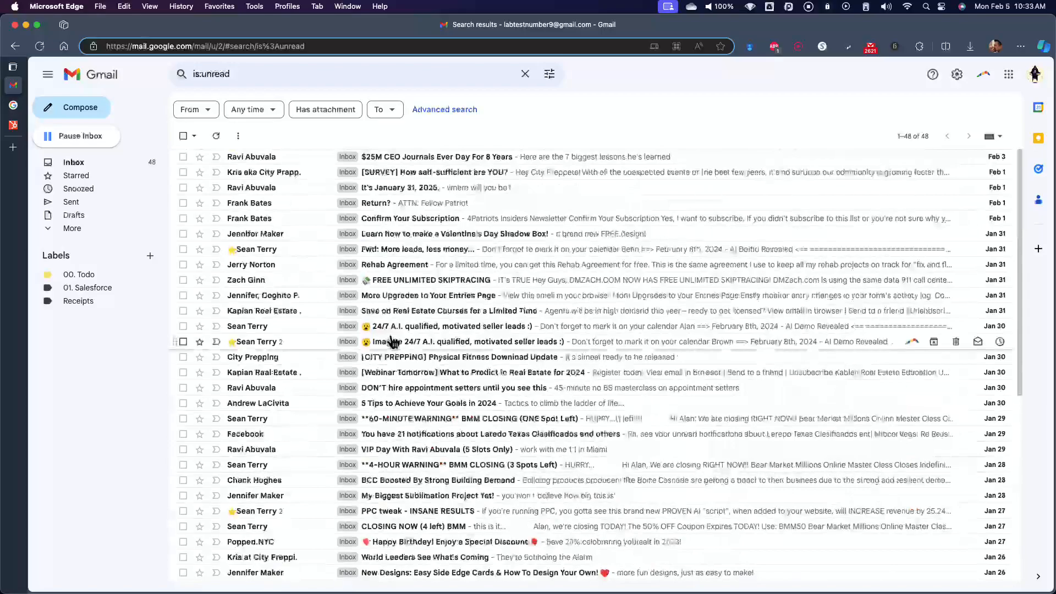
{"action": "scroll", "coordinate": [435, 357], "scroll_direction": "down", "scroll_amount": 3}
{"action": "scroll", "coordinate": [443, 358], "scroll_direction": "up", "scroll_amount": 3}
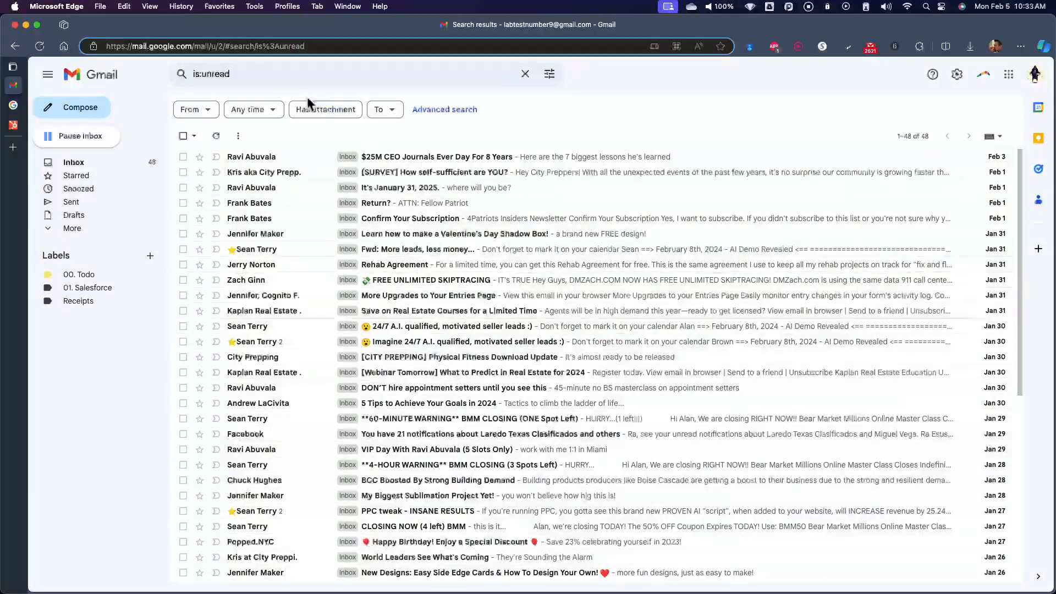
- Extend the search to is:unread -label:00.-Todo so that conversations labelled 00. Todo are excluded
{"action": "left_click", "coordinate": [282, 73]}
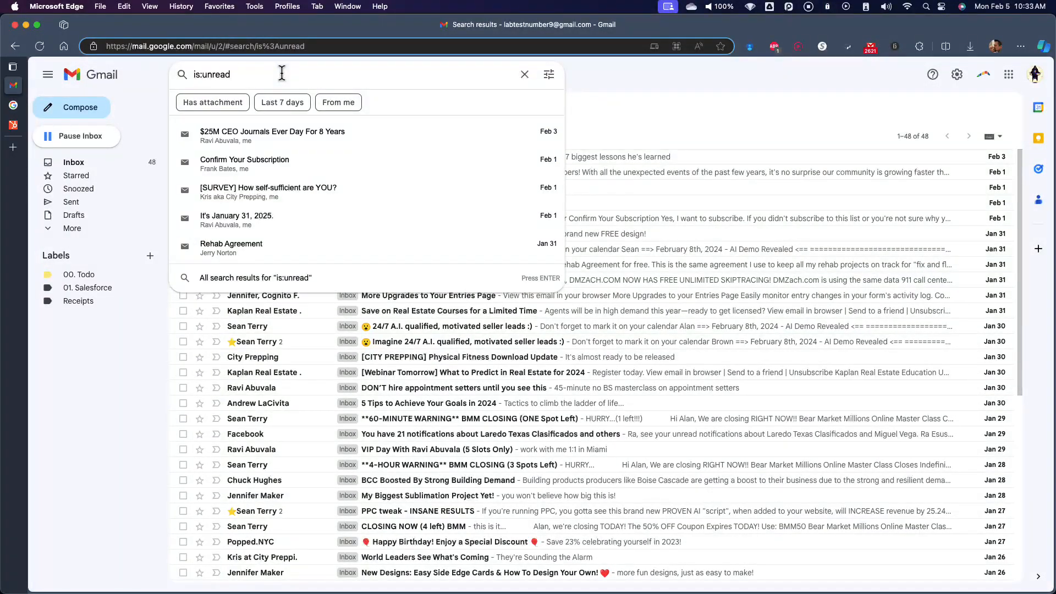
{"action": "type", "text": "-label"}
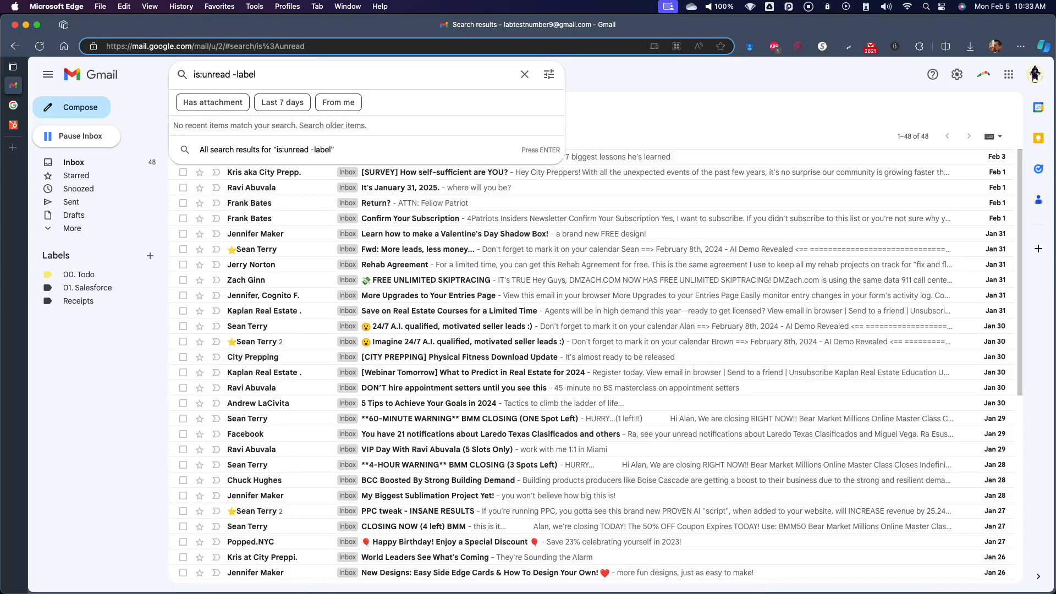
{"action": "type", "text": ":00."}
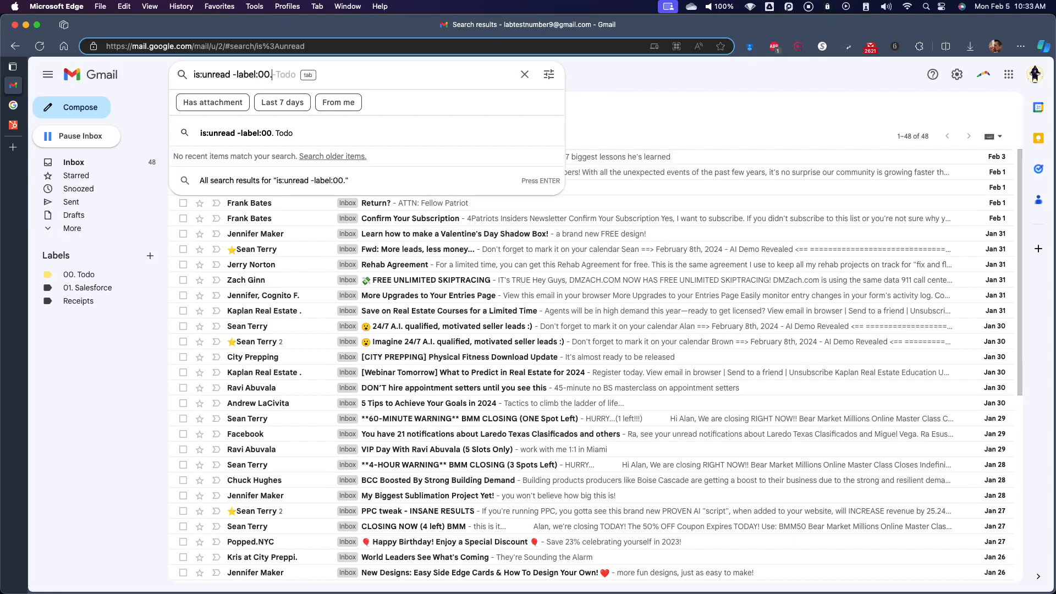
{"action": "type", "text": "-"}
{"action": "key", "text": "BackSpace"}
{"action": "key", "text": "Tab"}
{"action": "key", "text": "Return"}
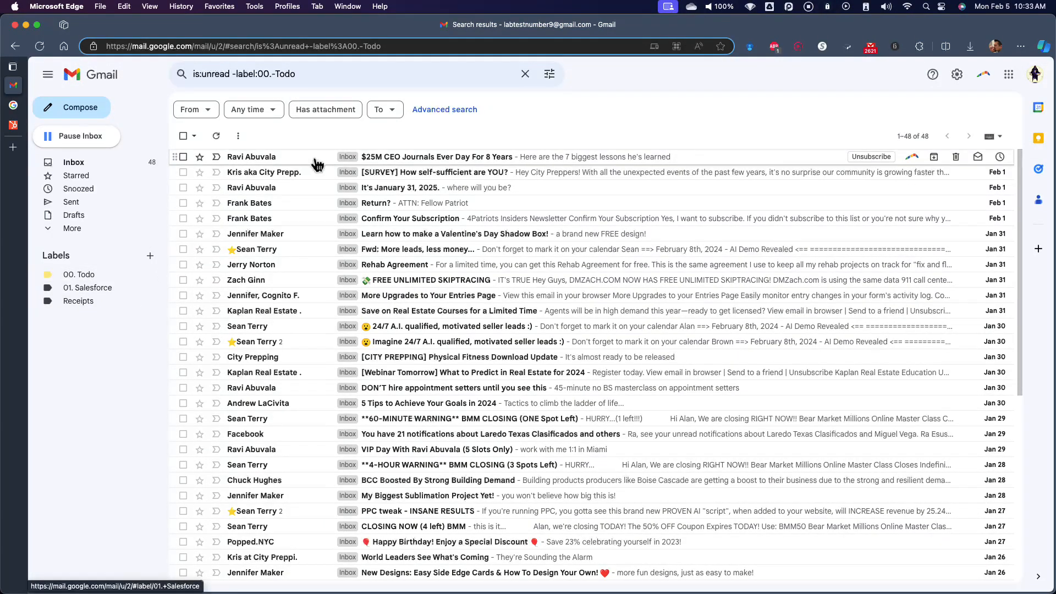
- Select all the unread conversations in the search results and look through the selection
{"action": "left_click", "coordinate": [184, 137]}
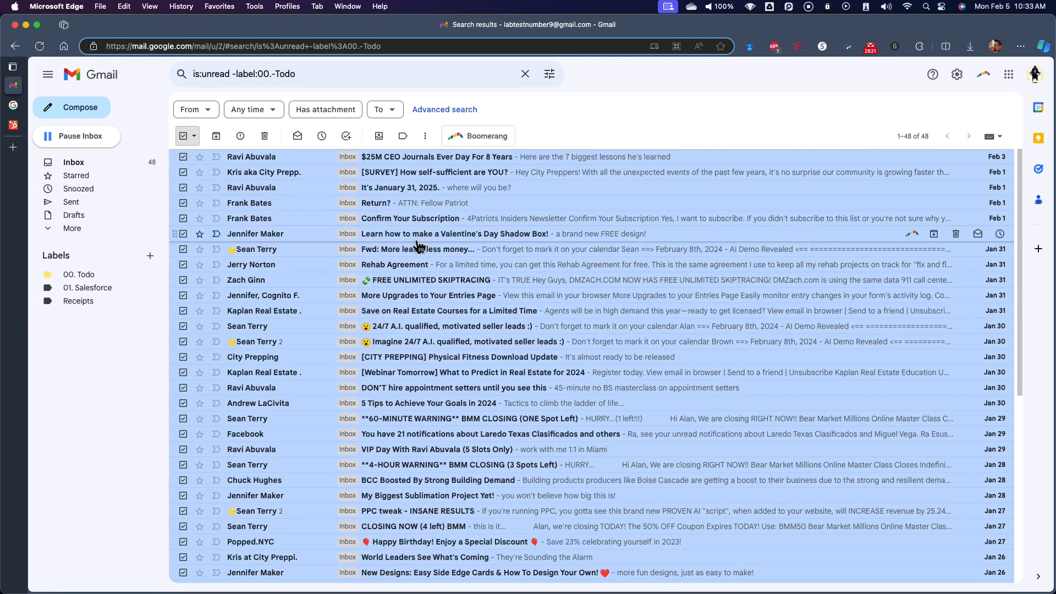
{"action": "scroll", "coordinate": [408, 297], "scroll_direction": "down", "scroll_amount": 5}
{"action": "scroll", "coordinate": [407, 298], "scroll_direction": "down", "scroll_amount": 1}
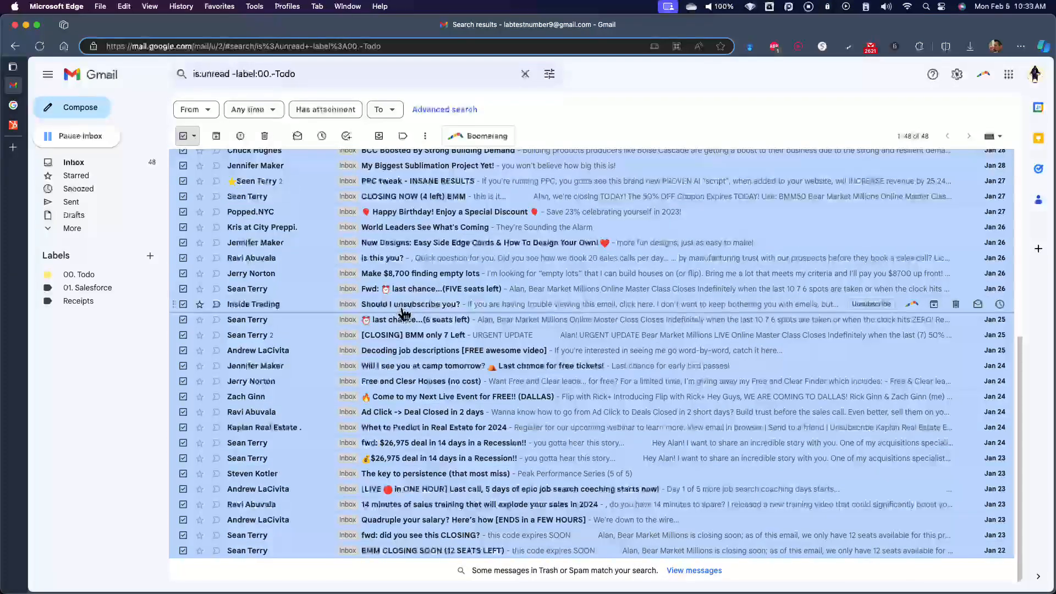
{"action": "scroll", "coordinate": [404, 301], "scroll_direction": "up", "scroll_amount": 10}
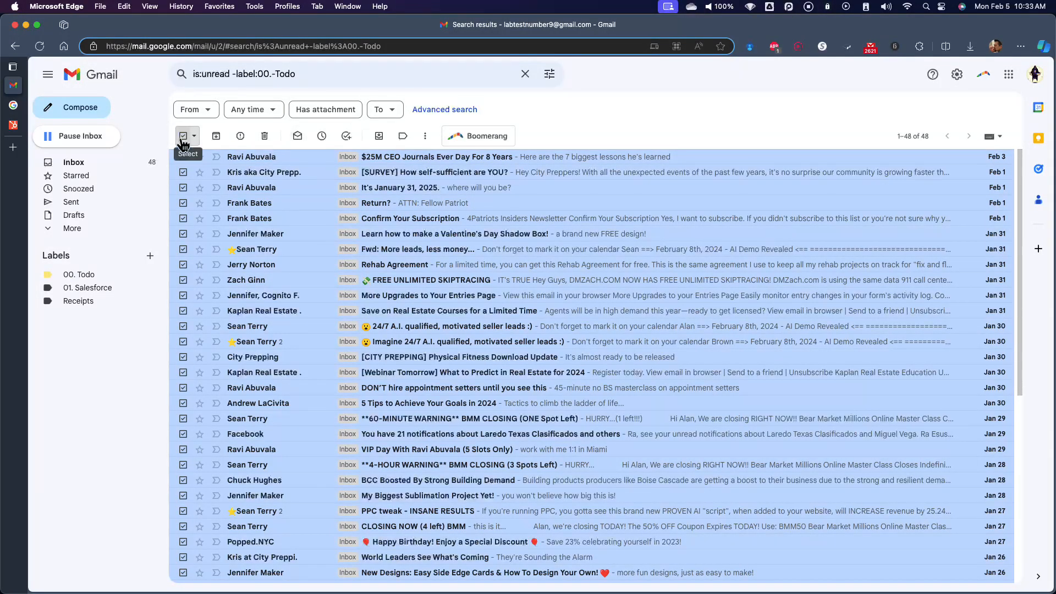
- Change the search to is:read -label:00.-Todo to list read conversations without the 00. Todo label
{"action": "left_click", "coordinate": [205, 75]}
{"action": "double_click", "coordinate": [210, 75]}
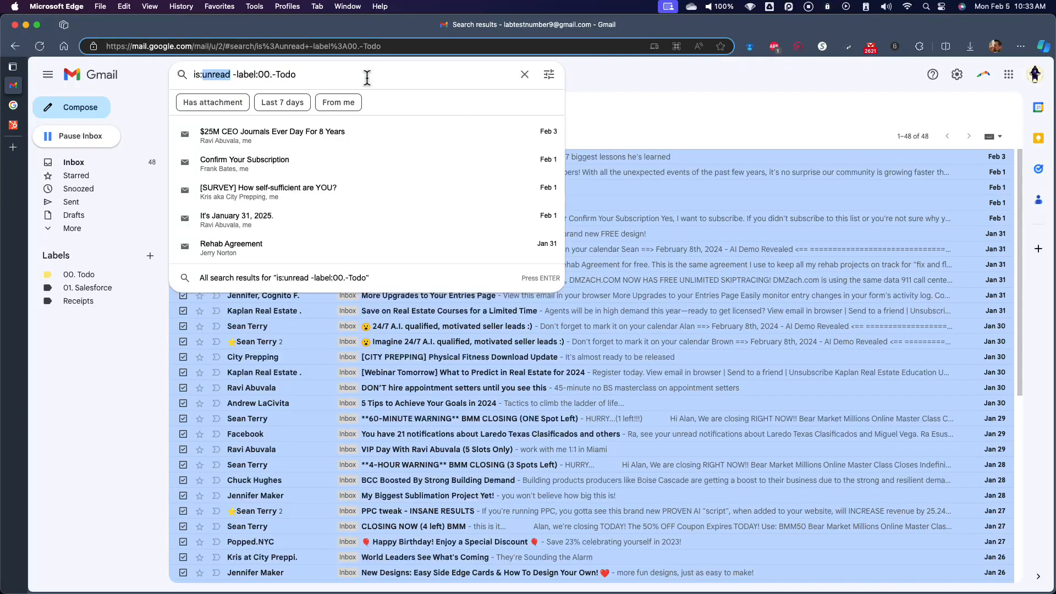
{"action": "type", "text": "read"}
{"action": "key", "text": "Return"}
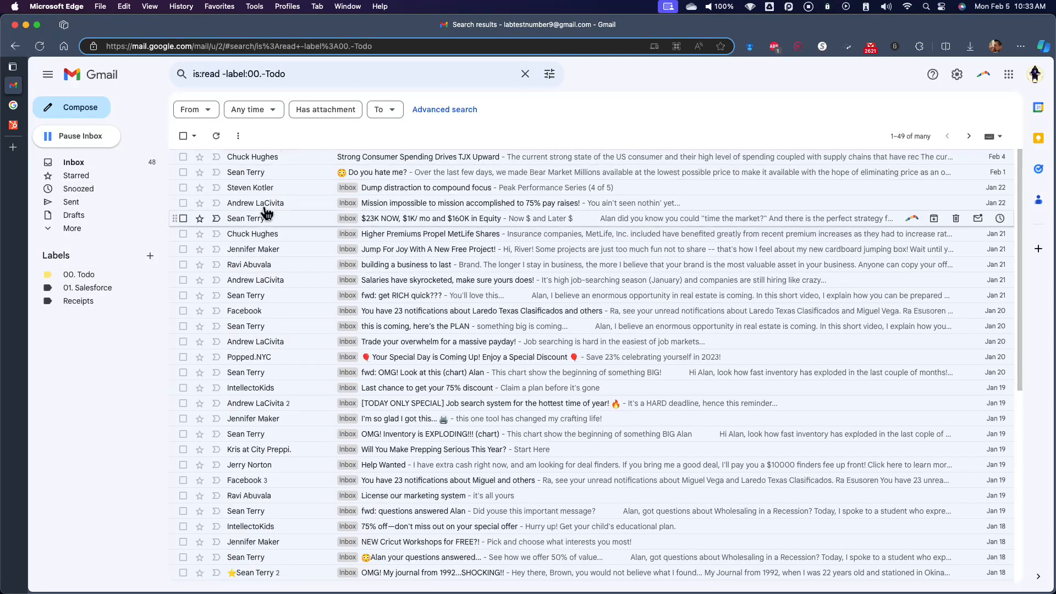
- Select all conversations that match the is:read search, archive them, and accept the bulk action
{"action": "left_click", "coordinate": [183, 135]}
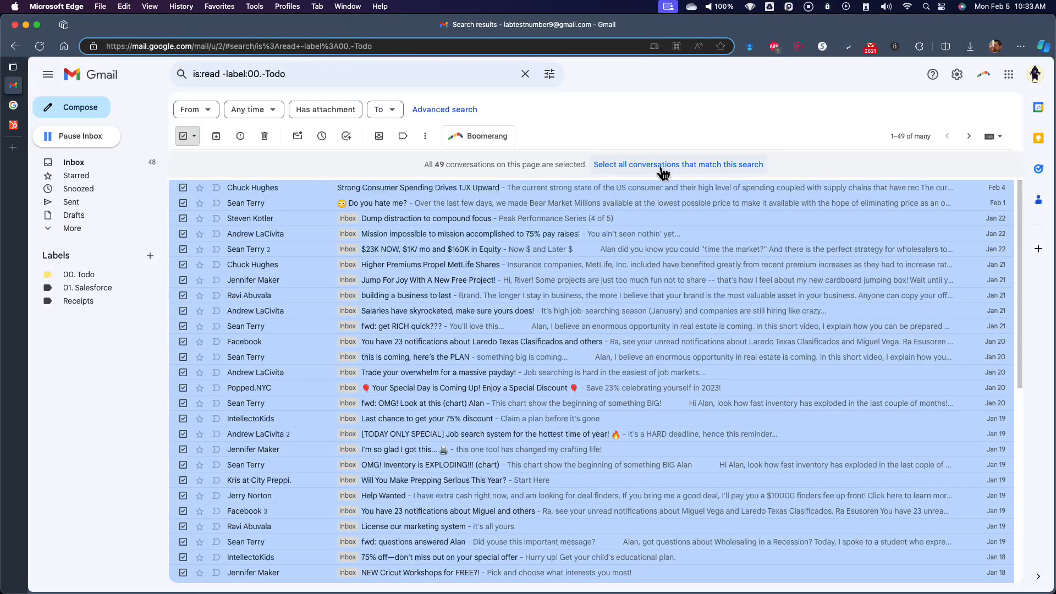
{"action": "left_click", "coordinate": [703, 168]}
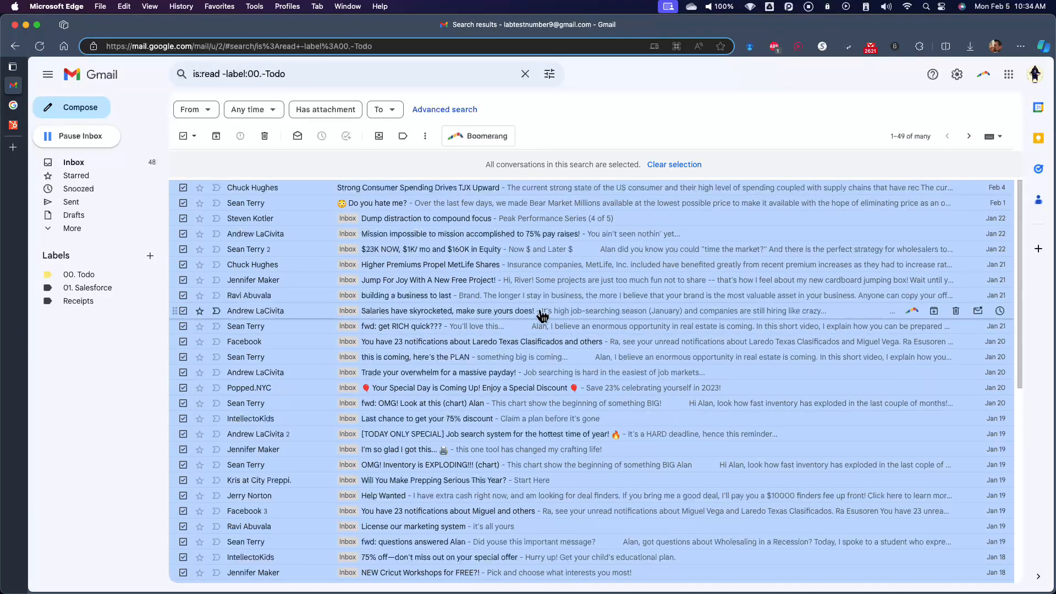
{"action": "scroll", "coordinate": [677, 306], "scroll_direction": "down", "scroll_amount": 5}
{"action": "scroll", "coordinate": [678, 307], "scroll_direction": "up", "scroll_amount": 5}
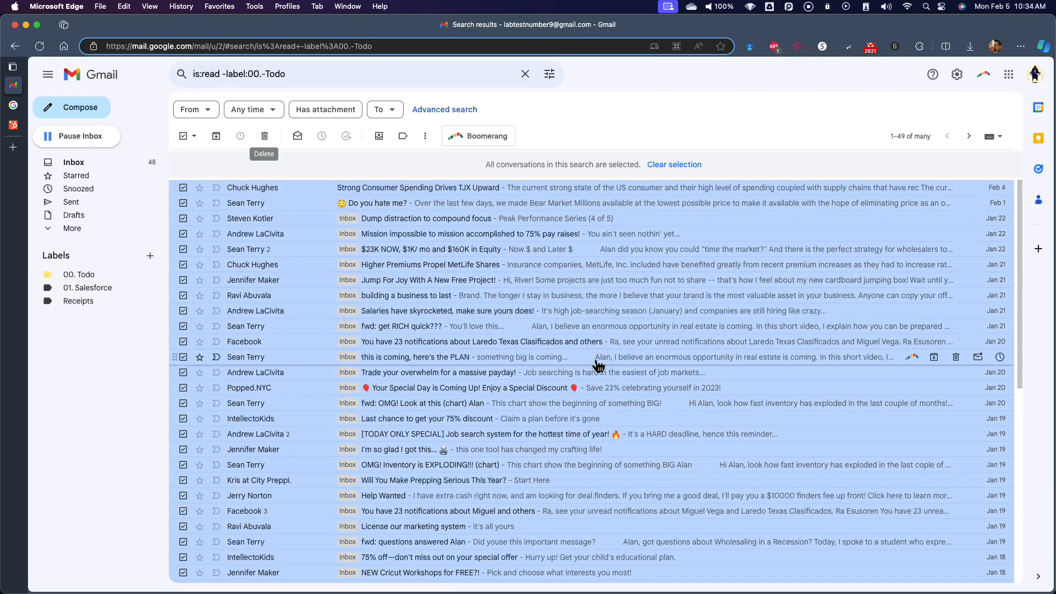
{"action": "left_click", "coordinate": [216, 138]}
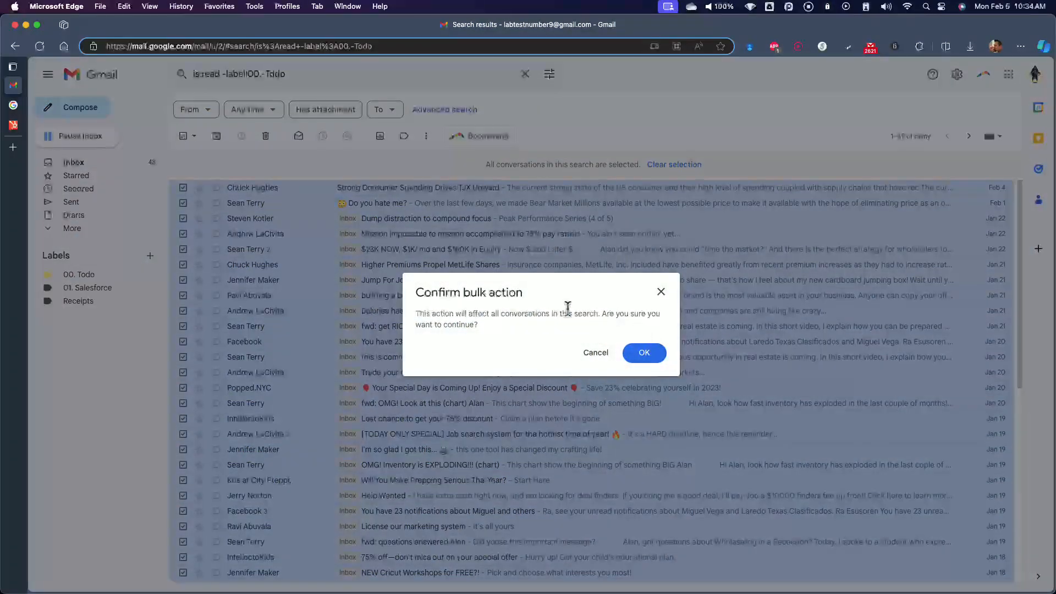
{"action": "left_click", "coordinate": [649, 356]}
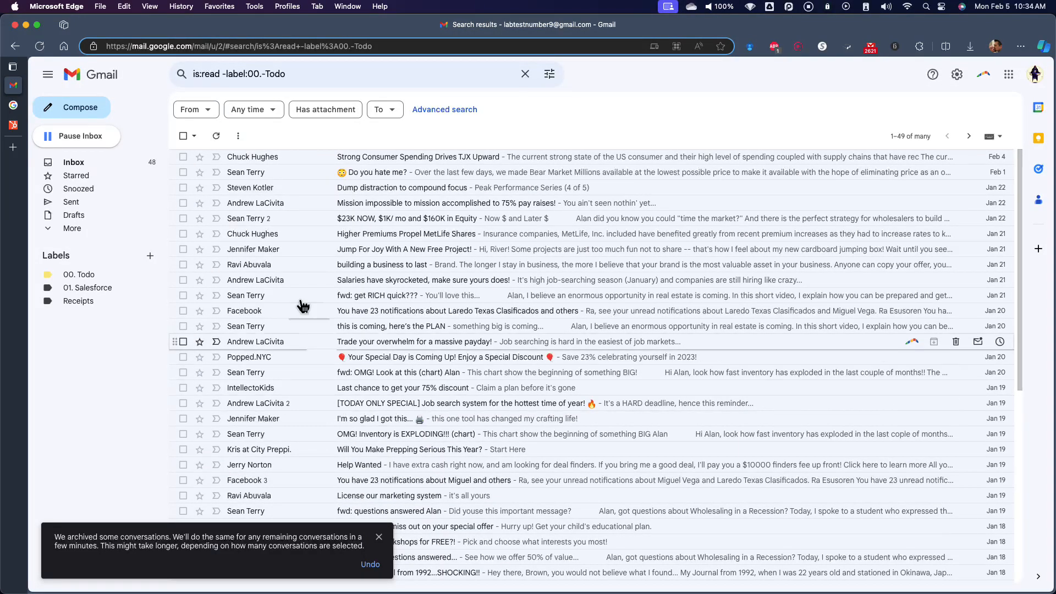
- Return to the inbox, reload it, and check the Everything else section by collapsing and expanding it
{"action": "left_click", "coordinate": [112, 165]}
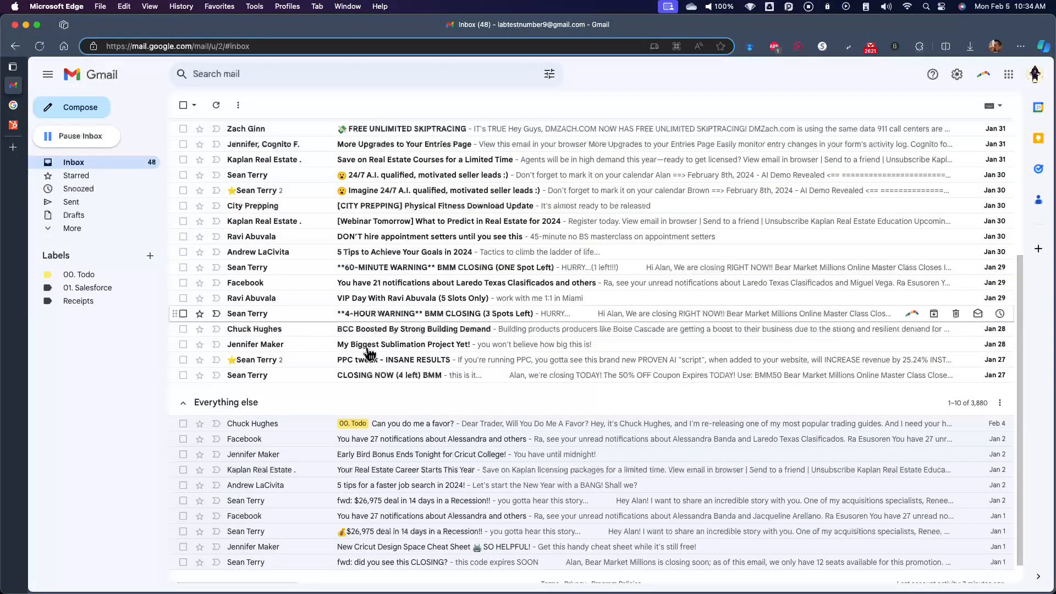
{"action": "scroll", "coordinate": [370, 344], "scroll_direction": "down", "scroll_amount": 1}
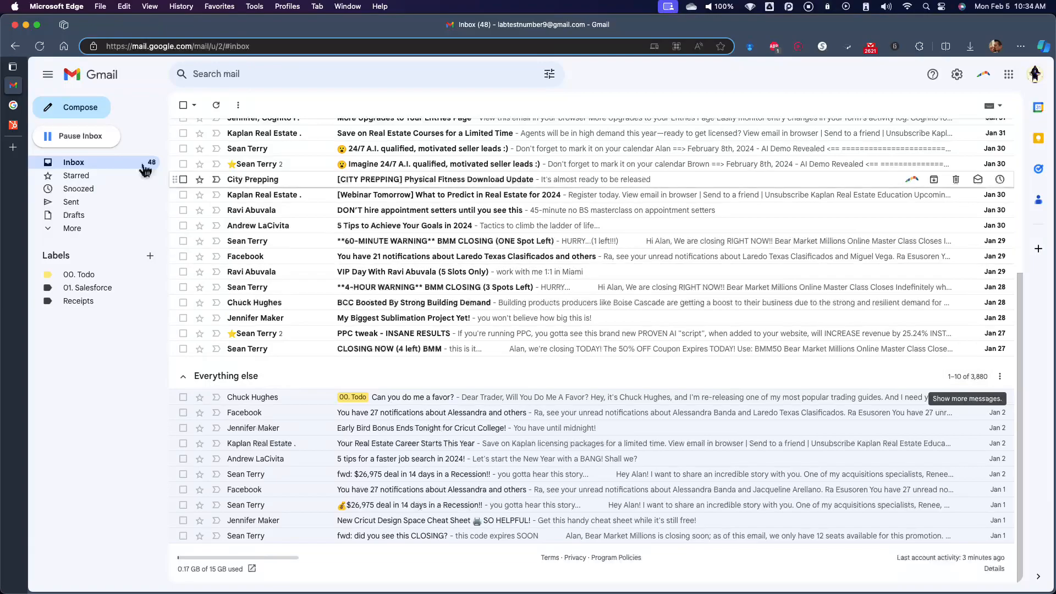
{"action": "left_click", "coordinate": [41, 49]}
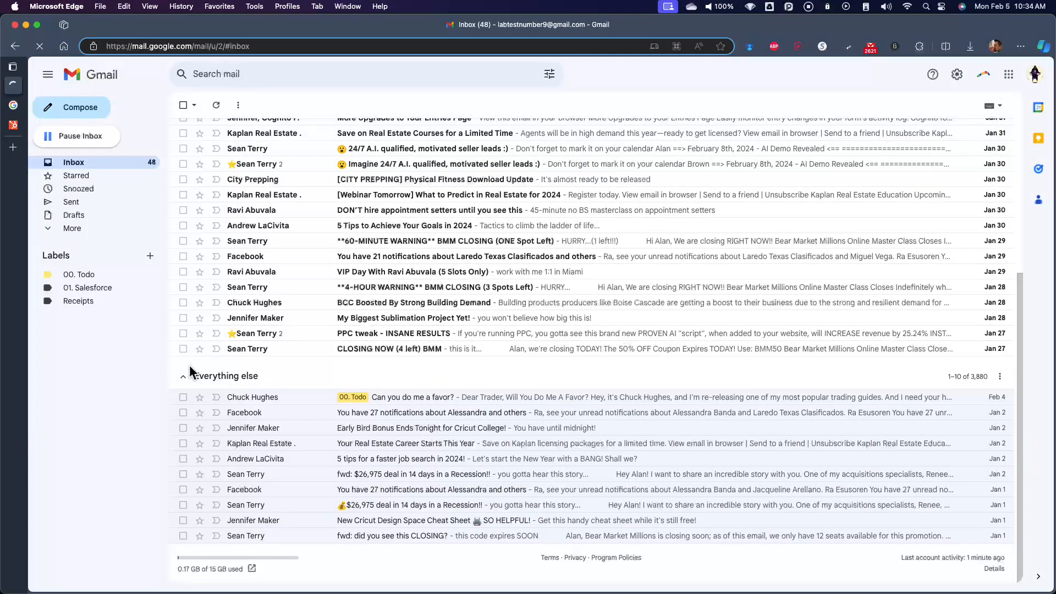
{"action": "left_click", "coordinate": [185, 380]}
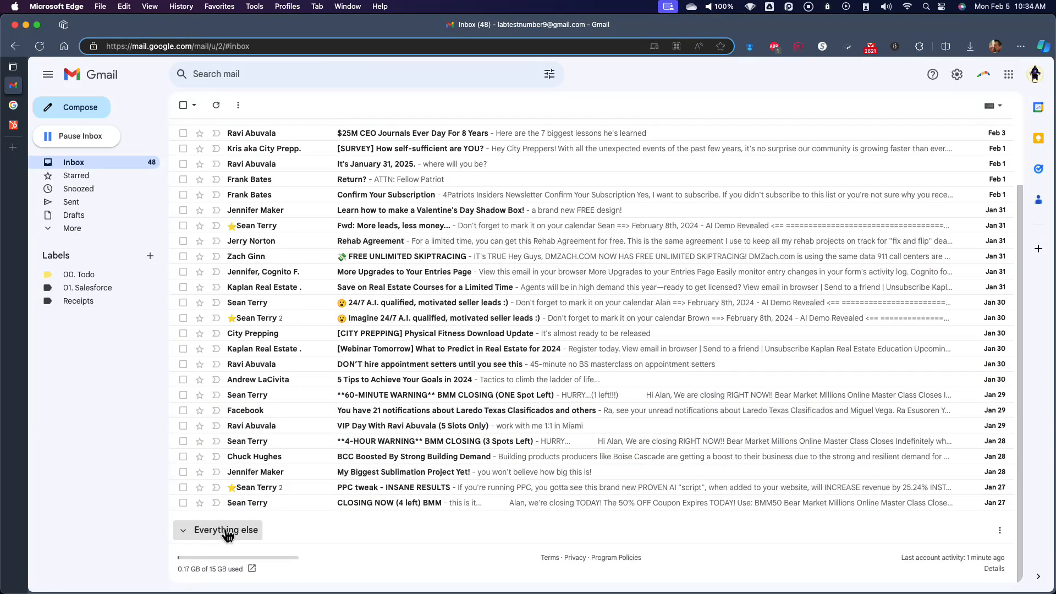
{"action": "left_click", "coordinate": [220, 531]}
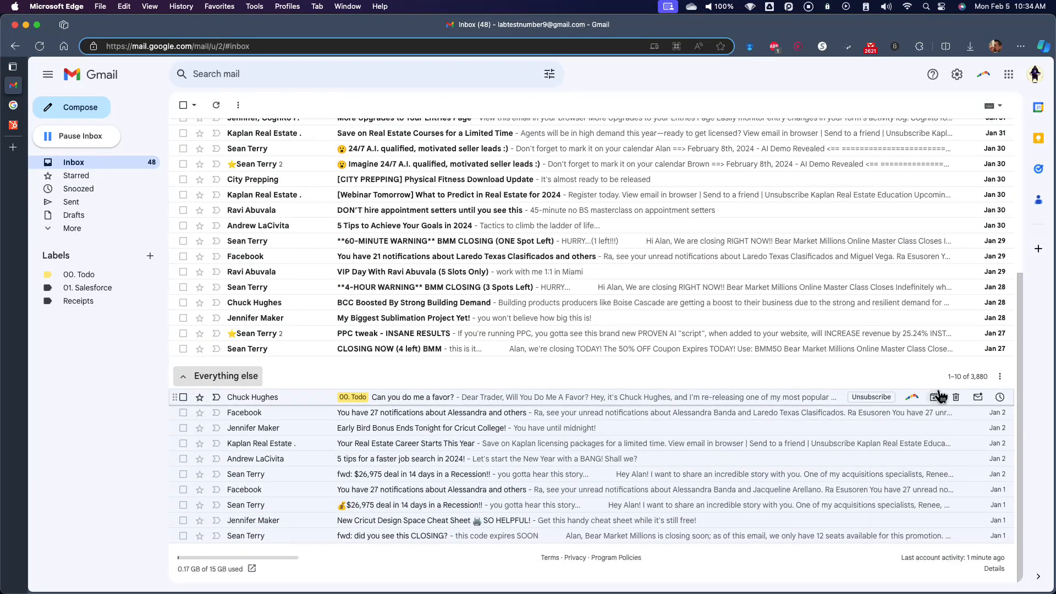
- Show the full message list of the Everything else section and look through it
{"action": "left_click", "coordinate": [972, 377]}
{"action": "scroll", "coordinate": [402, 258], "scroll_direction": "down", "scroll_amount": 10}
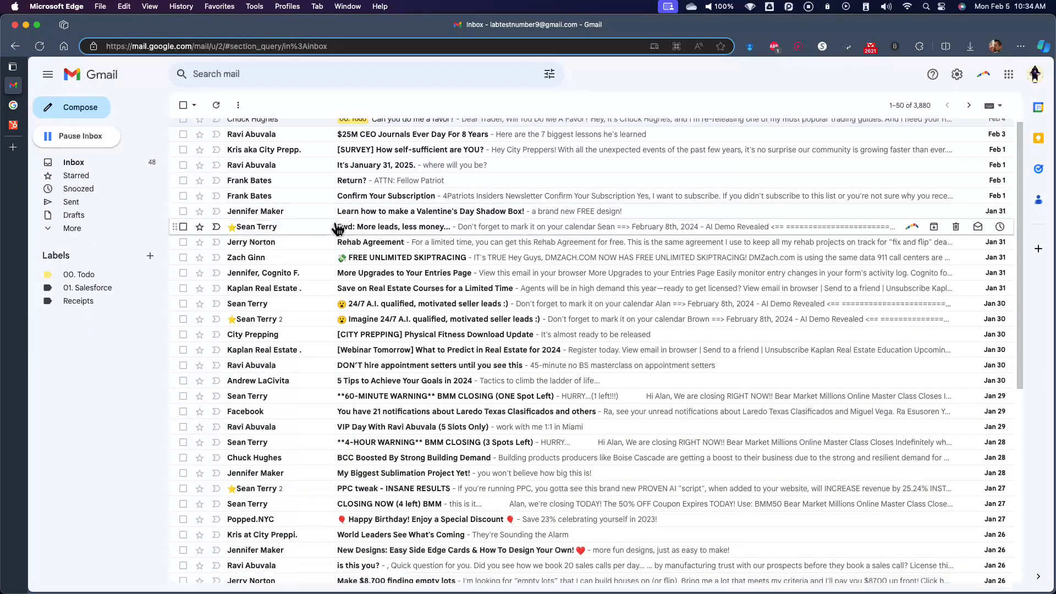
{"action": "scroll", "coordinate": [401, 258], "scroll_direction": "up", "scroll_amount": 6}
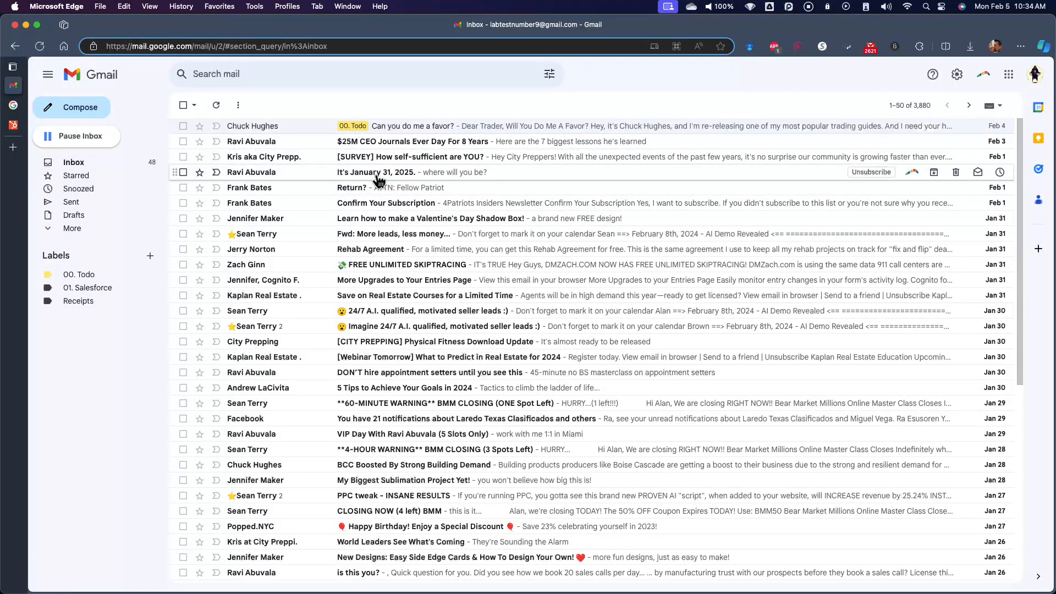
{"action": "left_click", "coordinate": [16, 46]}
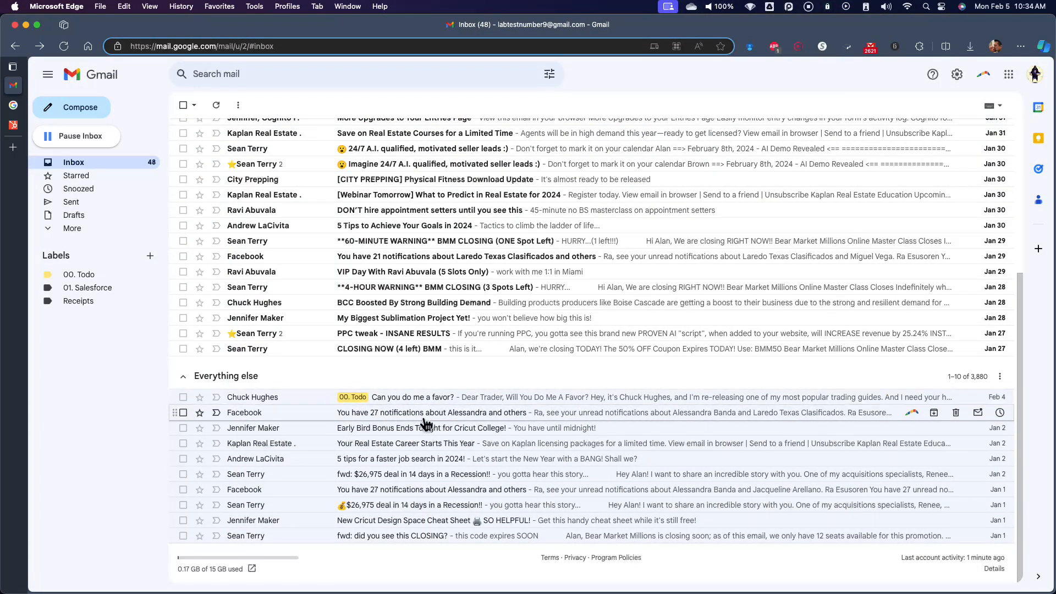
{"action": "left_click", "coordinate": [967, 376]}
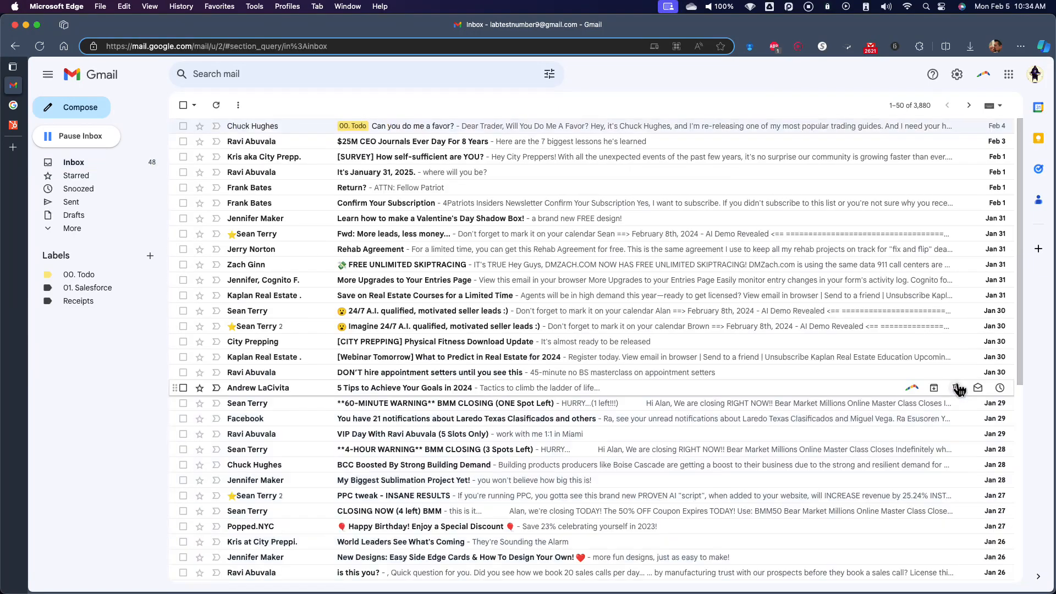
- Rerun the is:read -label:00.-todo search, select all conversations matching it, archive them, and accept the bulk action
{"action": "left_click", "coordinate": [257, 78]}
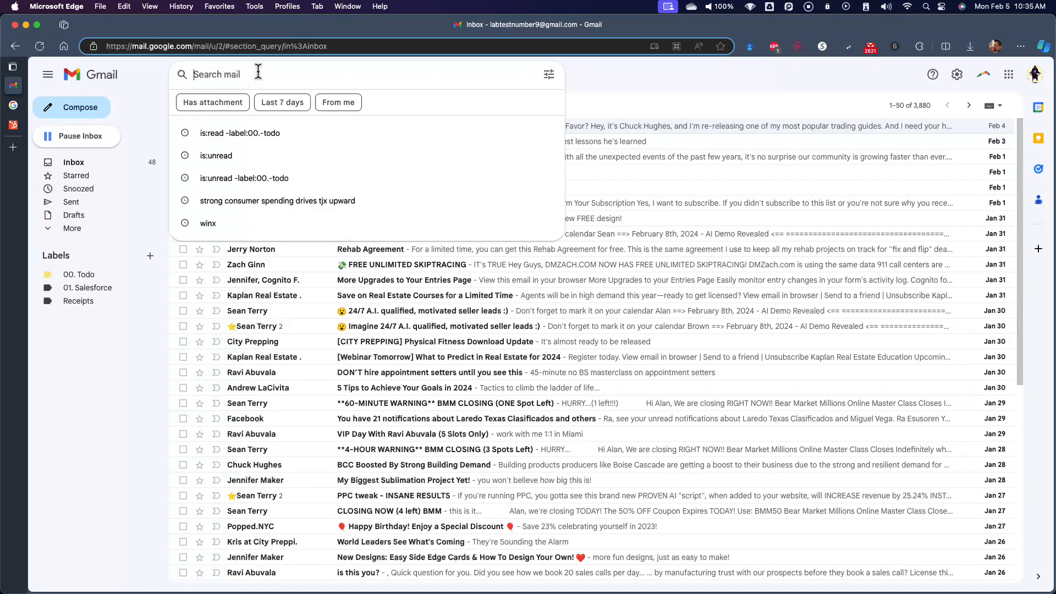
{"action": "left_click", "coordinate": [255, 135]}
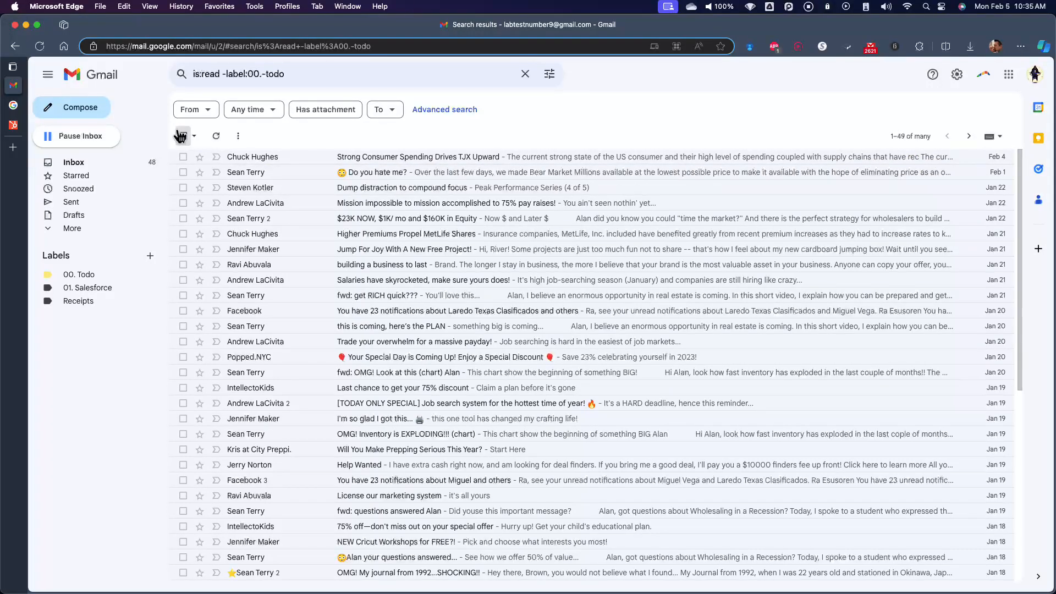
{"action": "left_click", "coordinate": [180, 136]}
{"action": "left_click", "coordinate": [731, 165]}
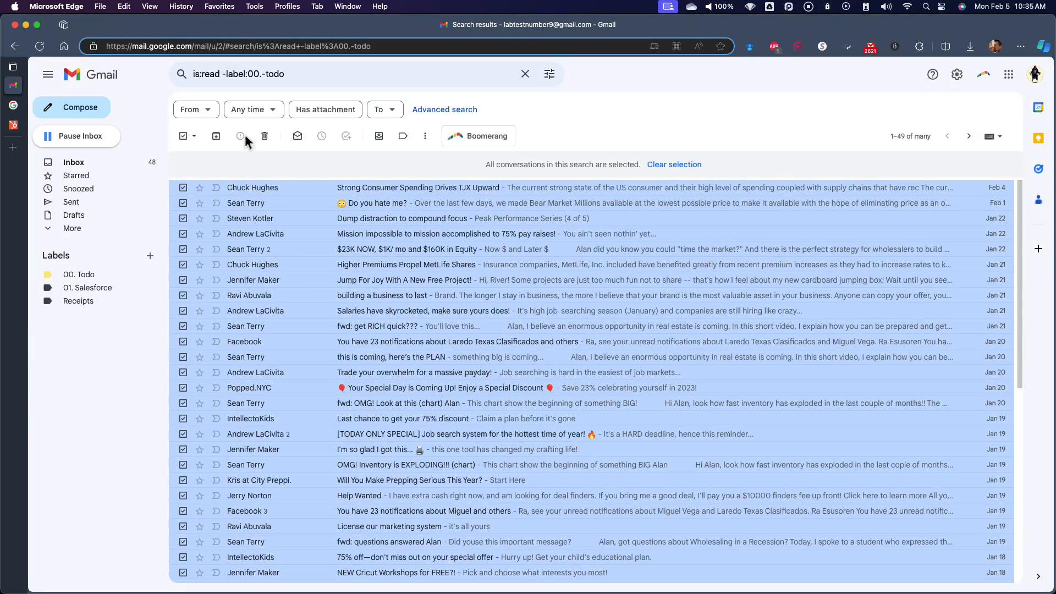
{"action": "left_click", "coordinate": [216, 136]}
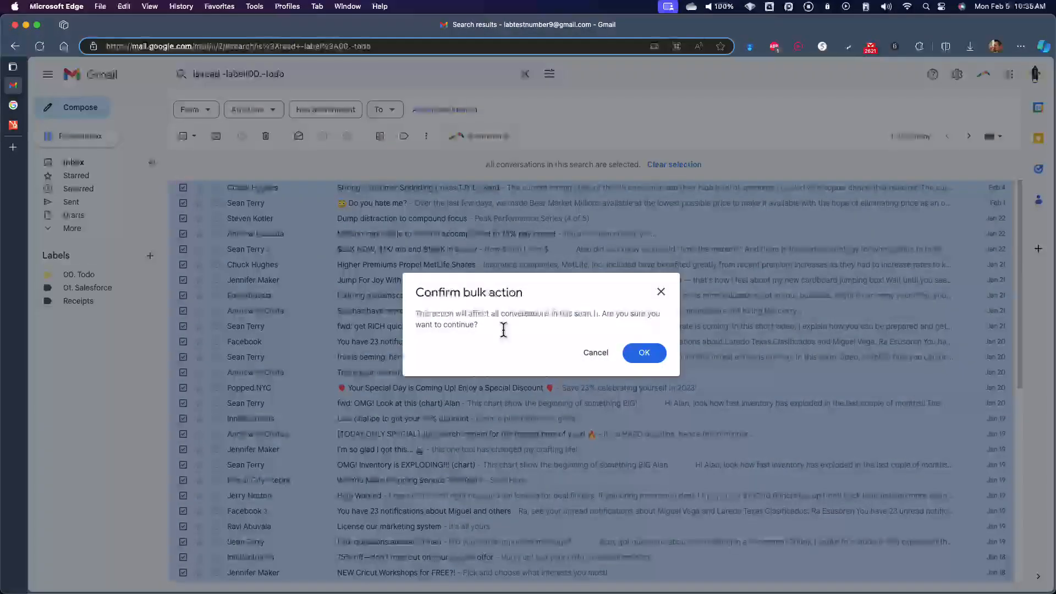
{"action": "left_click", "coordinate": [653, 358]}
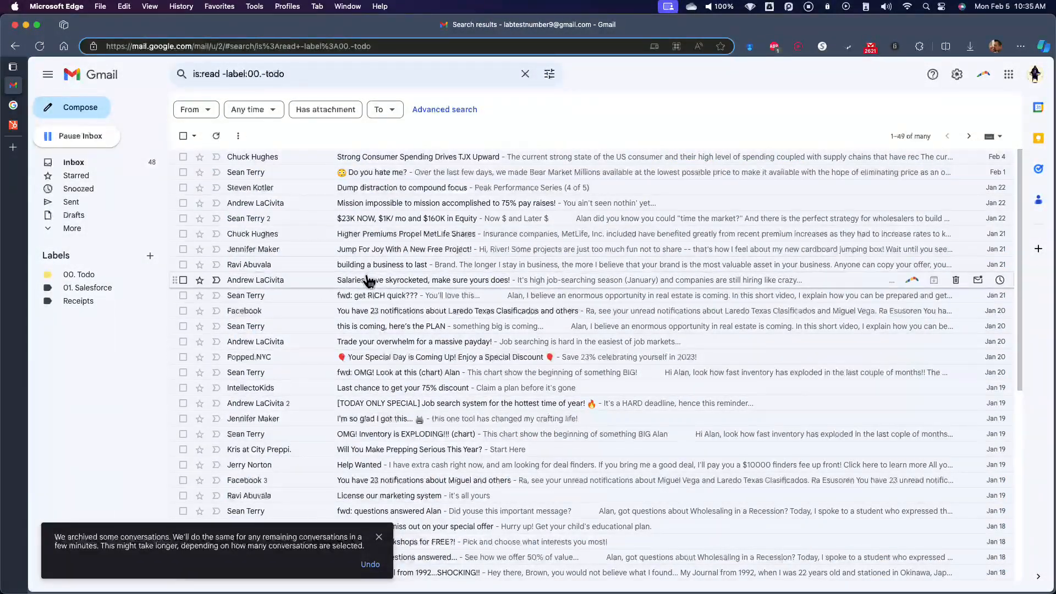
- Return to the inbox and archive two successive batches of nine read emails listed below the 00. Todo conversation in Everything else
{"action": "left_click", "coordinate": [93, 165]}
{"action": "scroll", "coordinate": [318, 384], "scroll_direction": "down", "scroll_amount": 3}
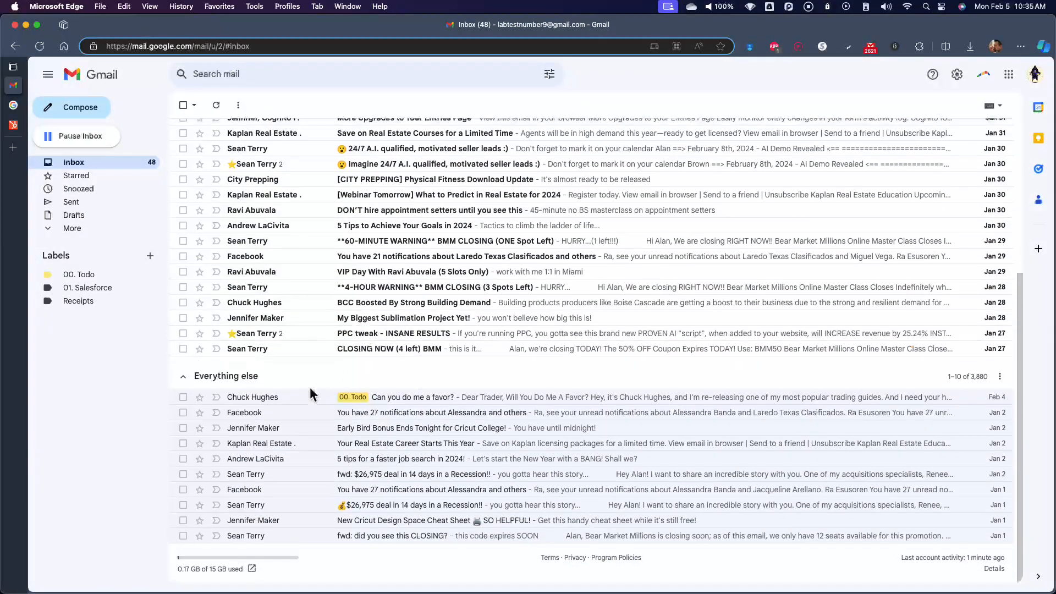
{"action": "left_click", "coordinate": [183, 412]}
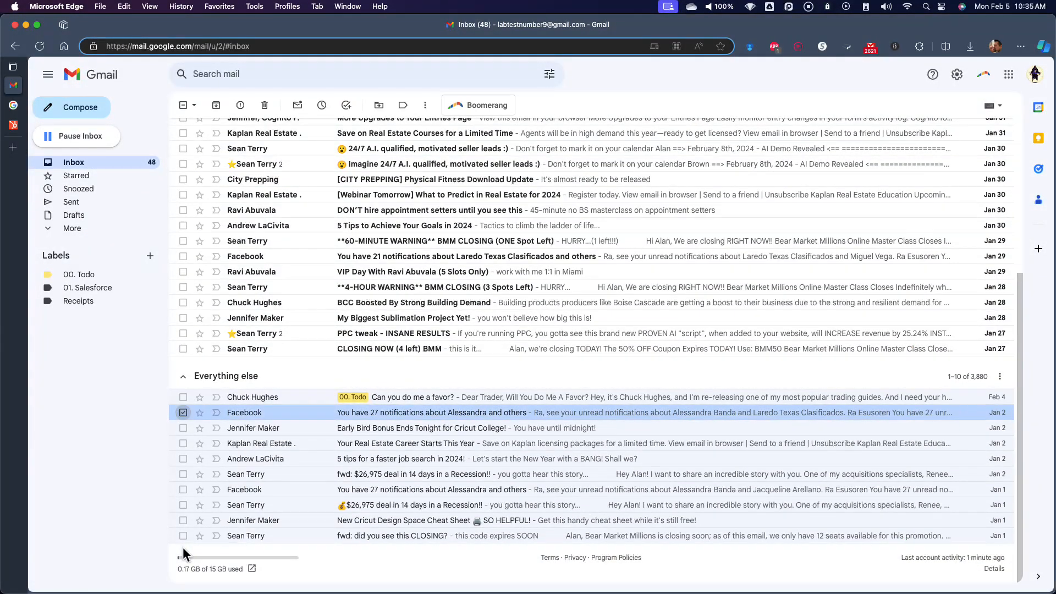
{"action": "left_click", "coordinate": [184, 535], "text": "shift"}
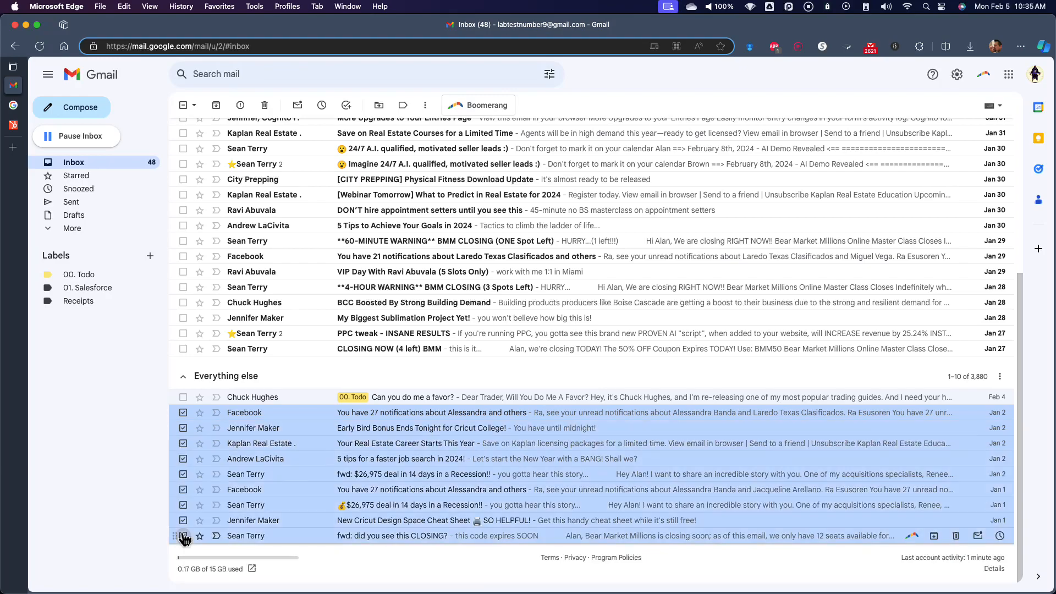
{"action": "left_click", "coordinate": [217, 106]}
{"action": "left_click", "coordinate": [183, 413]}
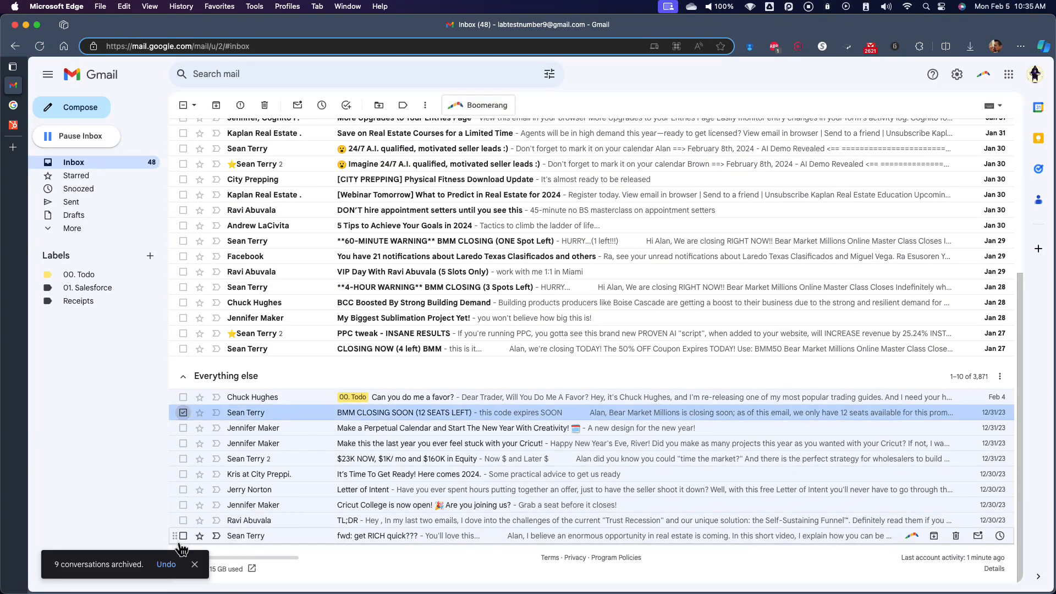
{"action": "left_click", "coordinate": [183, 536], "text": "shift"}
{"action": "left_click", "coordinate": [216, 105]}
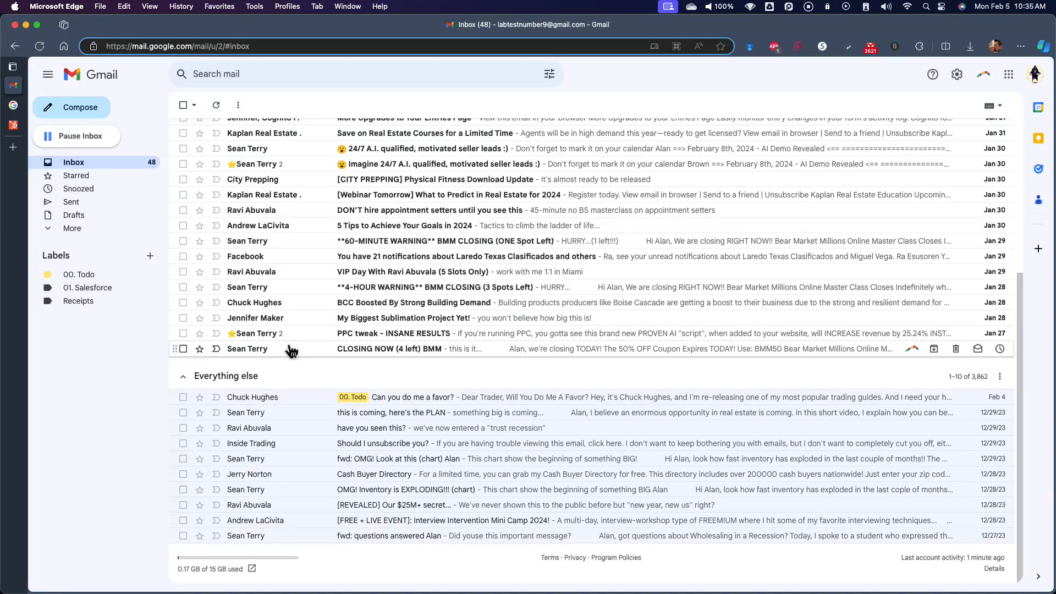
{"action": "scroll", "coordinate": [505, 424], "scroll_direction": "up", "scroll_amount": 10}
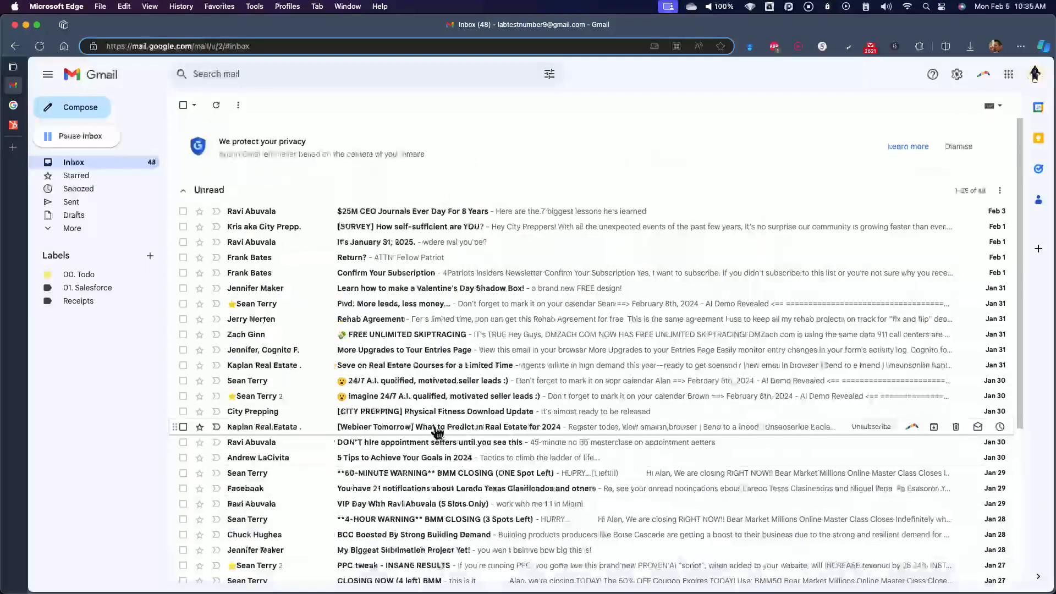
{"action": "scroll", "coordinate": [492, 395], "scroll_direction": "down", "scroll_amount": 10}
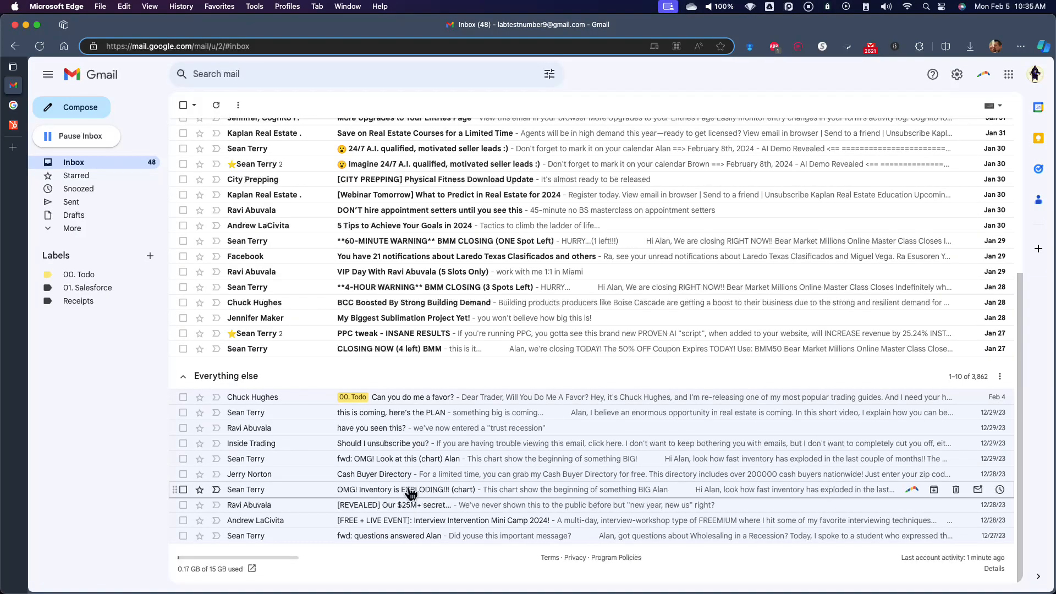
{"action": "scroll", "coordinate": [422, 370], "scroll_direction": "up", "scroll_amount": 3}
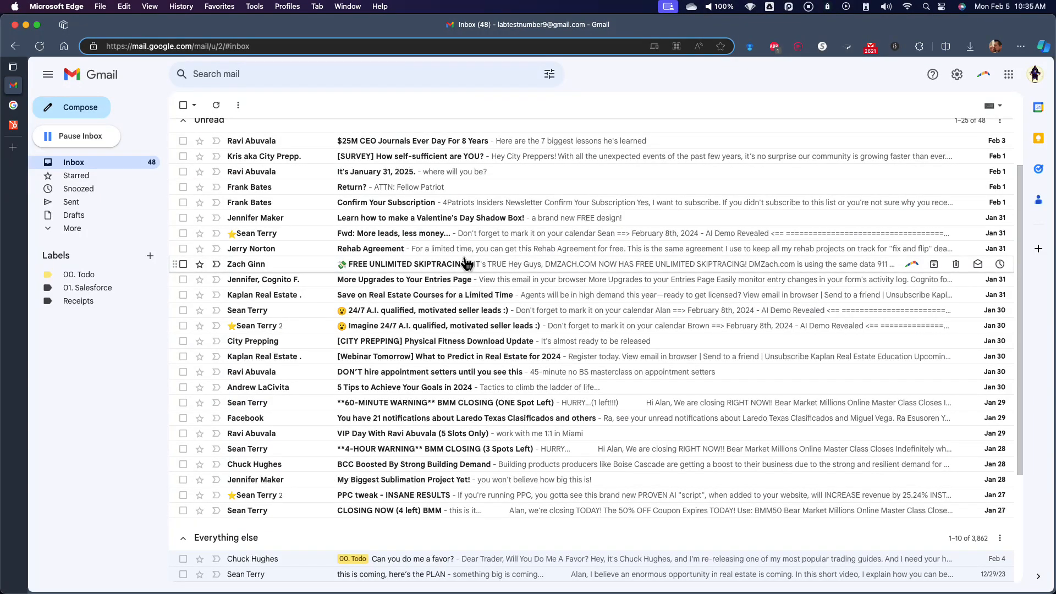
{"action": "scroll", "coordinate": [412, 190], "scroll_direction": "up", "scroll_amount": 2}
{"action": "scroll", "coordinate": [426, 198], "scroll_direction": "down", "scroll_amount": 3}
{"action": "scroll", "coordinate": [497, 182], "scroll_direction": "up", "scroll_amount": 3}
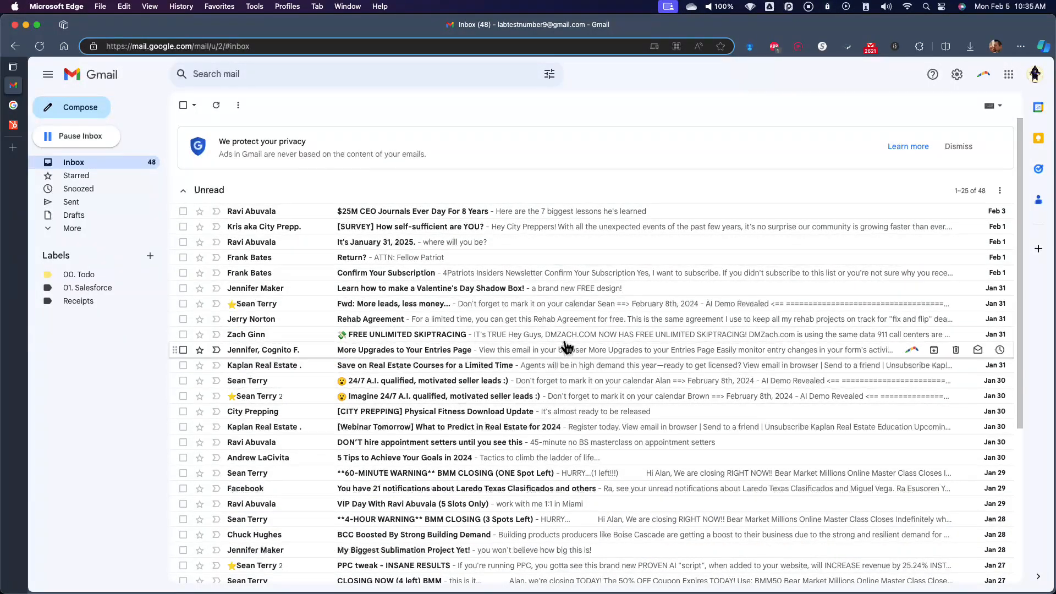
- Enable Auto-advance in the advanced Gmail settings and save the changes
{"action": "left_click", "coordinate": [957, 76]}
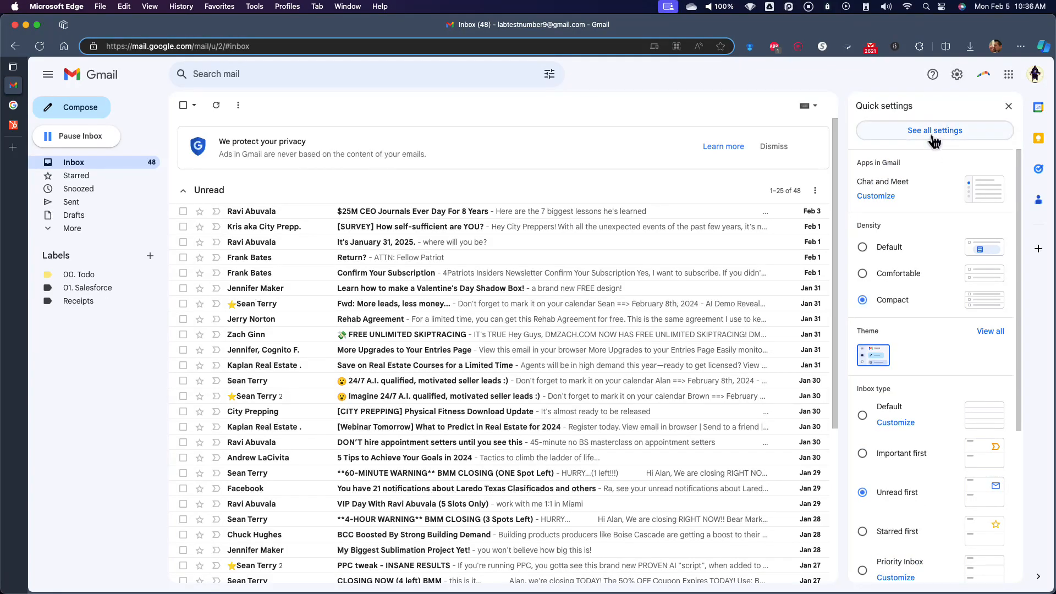
{"action": "left_click", "coordinate": [709, 129]}
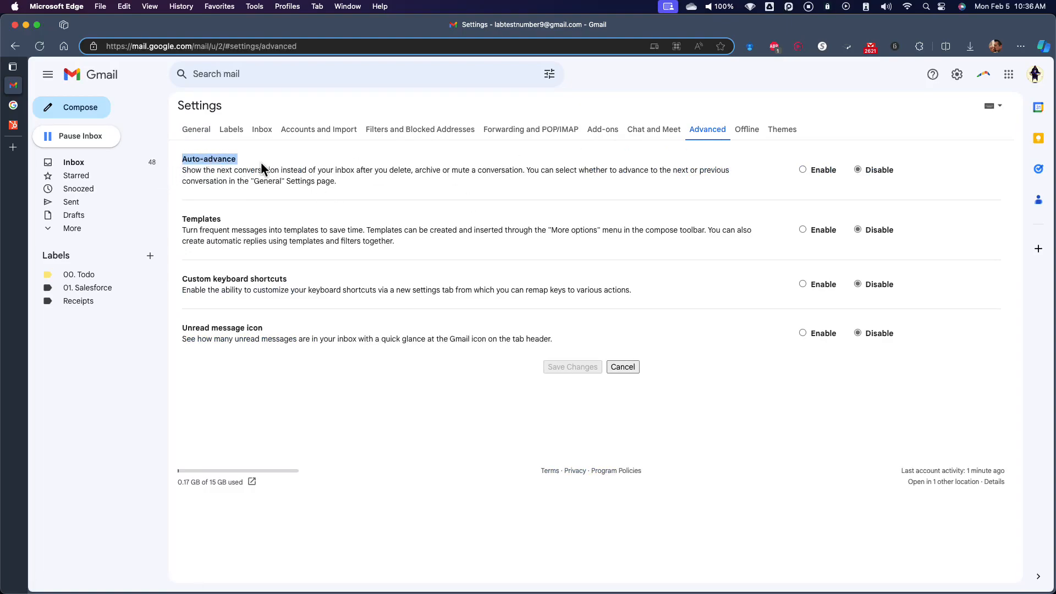
{"action": "left_click", "coordinate": [202, 165]}
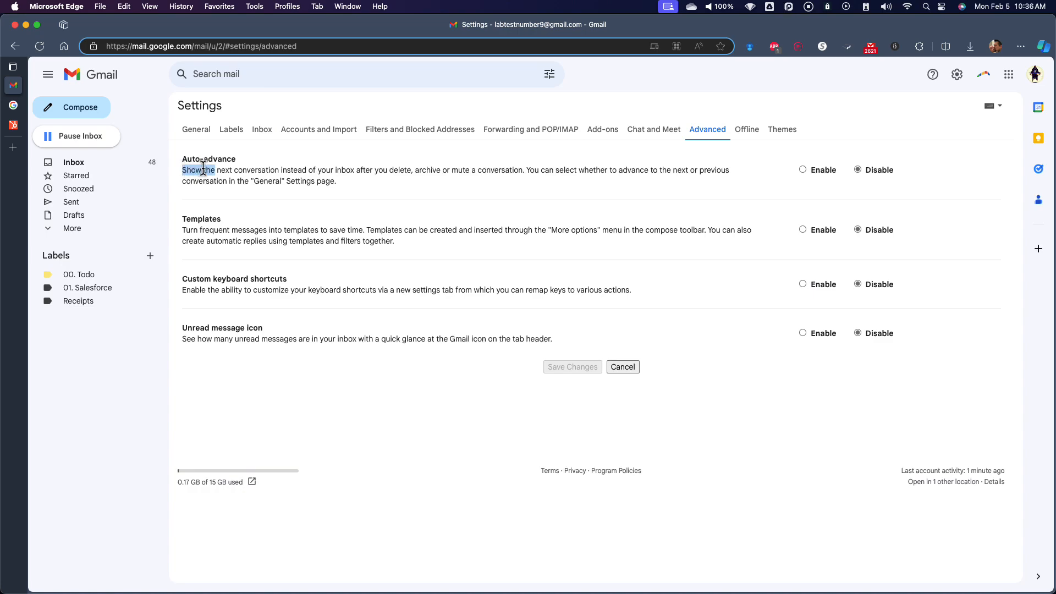
{"action": "left_click_drag", "start_coordinate": [308, 171], "coordinate": [316, 170]}
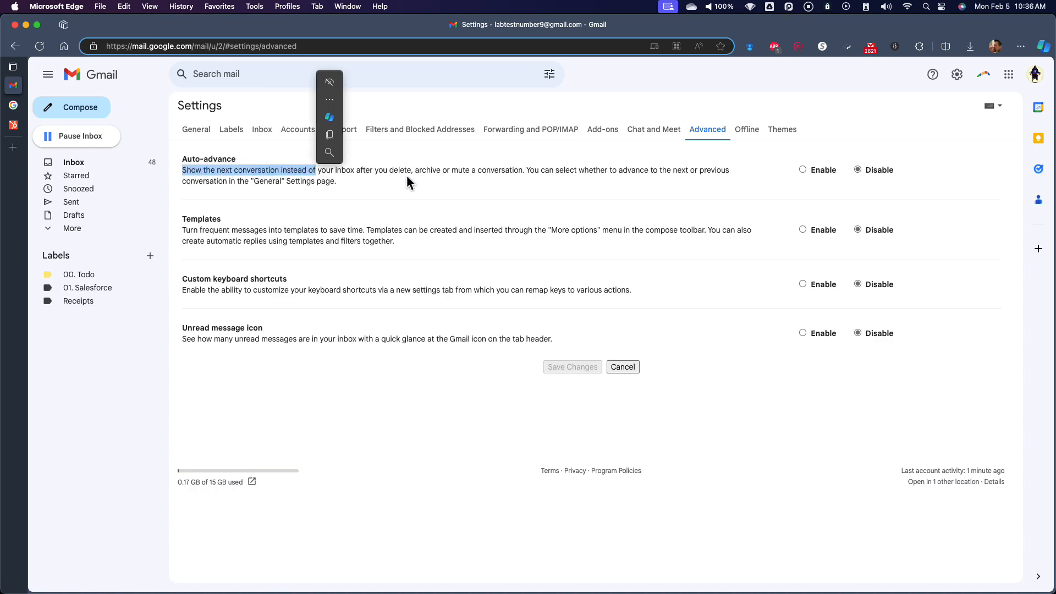
{"action": "left_click", "coordinate": [809, 172]}
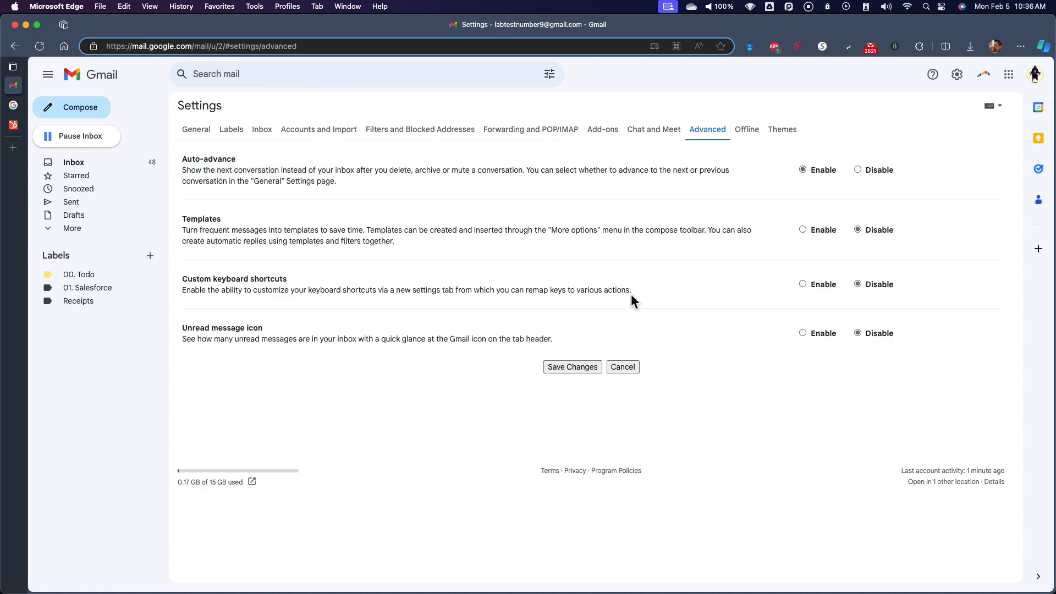
{"action": "left_click", "coordinate": [577, 367]}
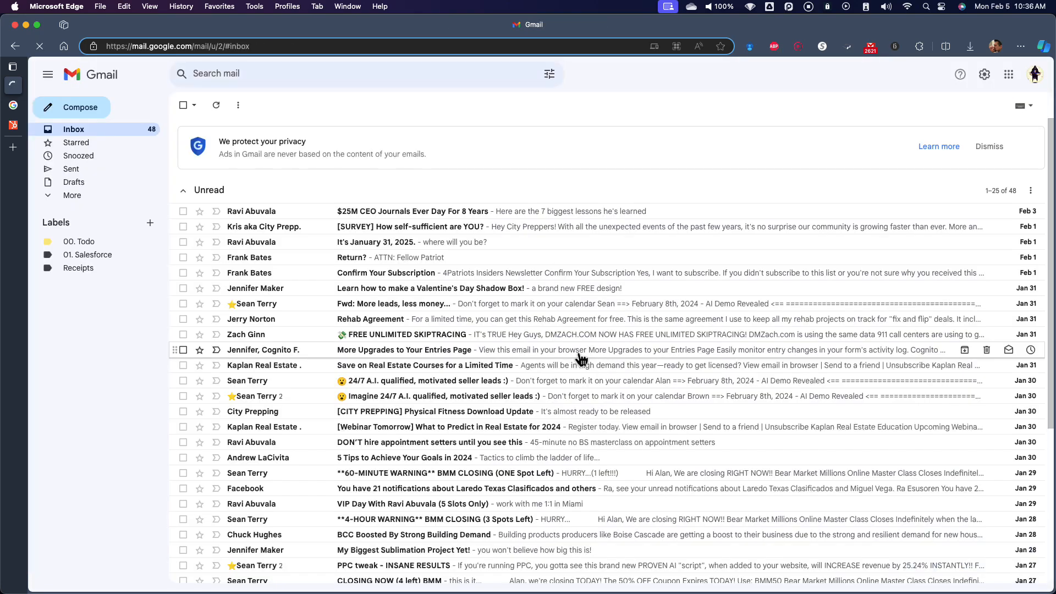
- Look through the Unread and Everything else sections of the inbox to check what is left to process
{"action": "scroll", "coordinate": [368, 248], "scroll_direction": "down", "scroll_amount": 5}
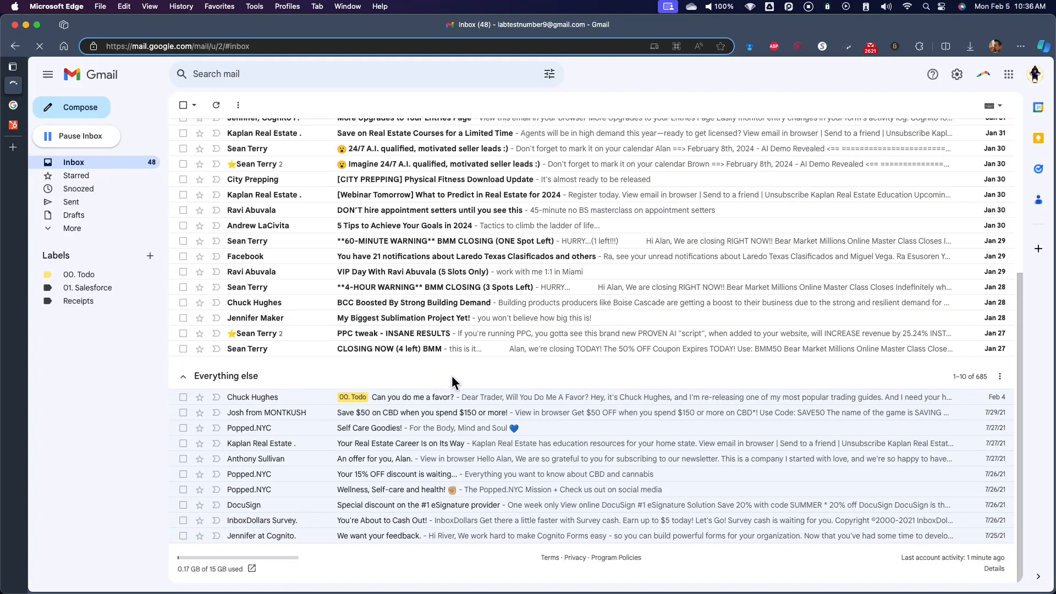
{"action": "scroll", "coordinate": [364, 198], "scroll_direction": "down", "scroll_amount": 3}
{"action": "scroll", "coordinate": [369, 225], "scroll_direction": "up", "scroll_amount": 2}
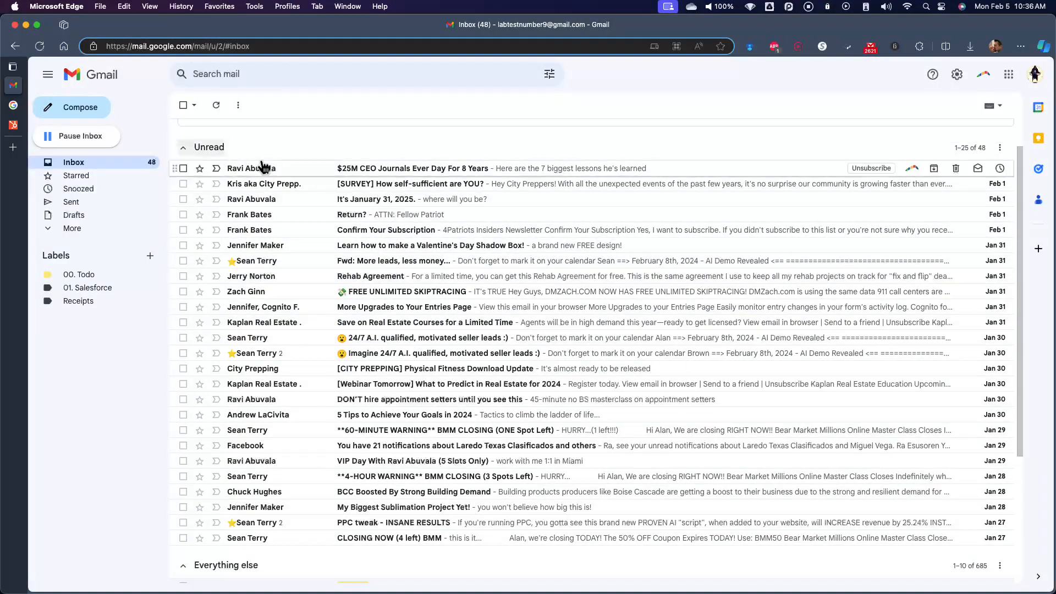
{"action": "mouse_move", "coordinate": [272, 173]}
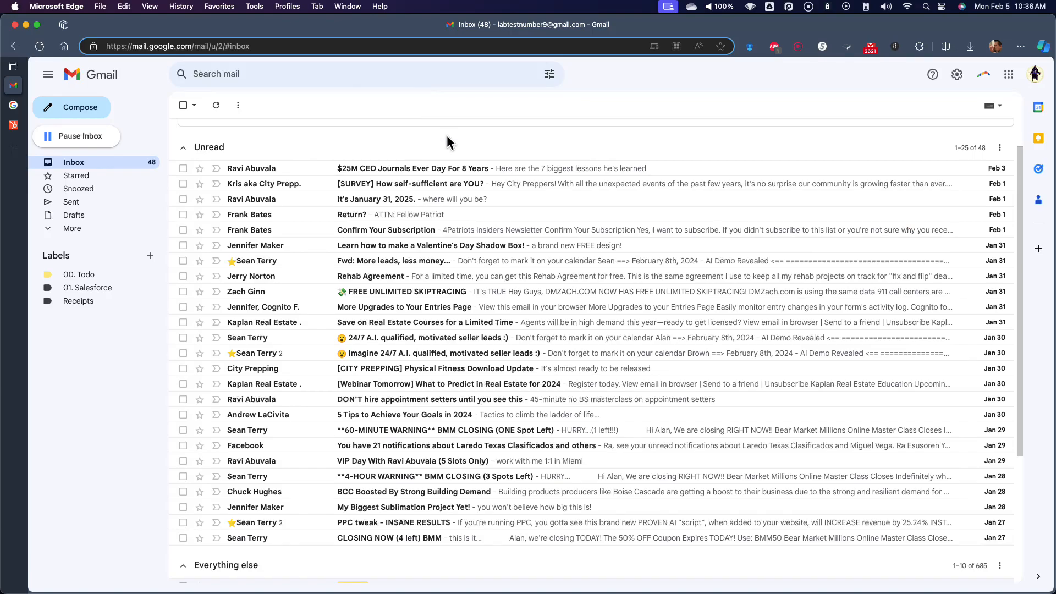
{"action": "scroll", "coordinate": [458, 171], "scroll_direction": "down", "scroll_amount": 2}
{"action": "scroll", "coordinate": [458, 184], "scroll_direction": "up", "scroll_amount": 1}
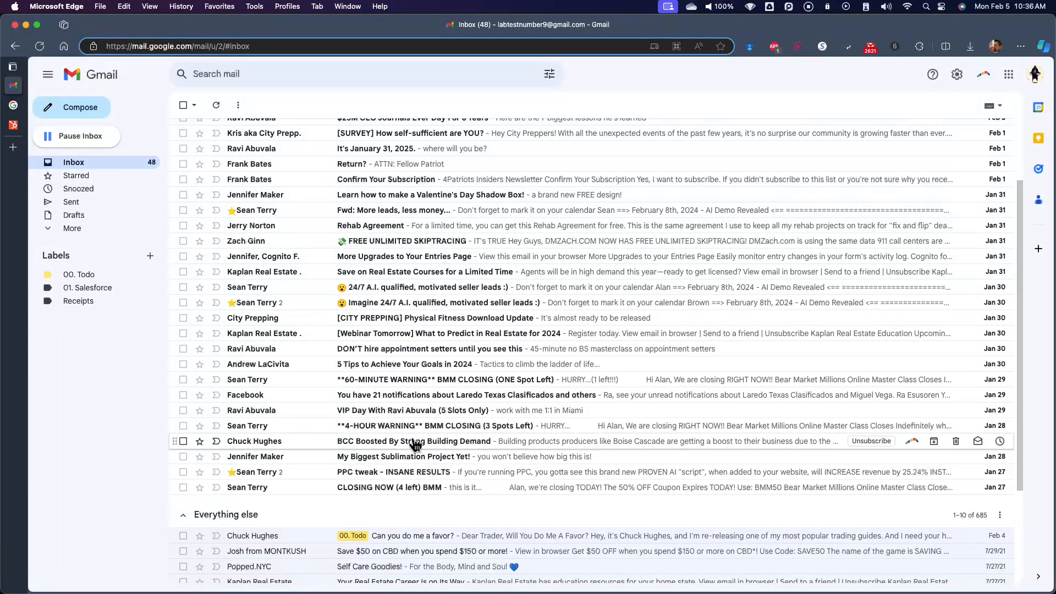
{"action": "scroll", "coordinate": [413, 356], "scroll_direction": "up", "scroll_amount": 1}
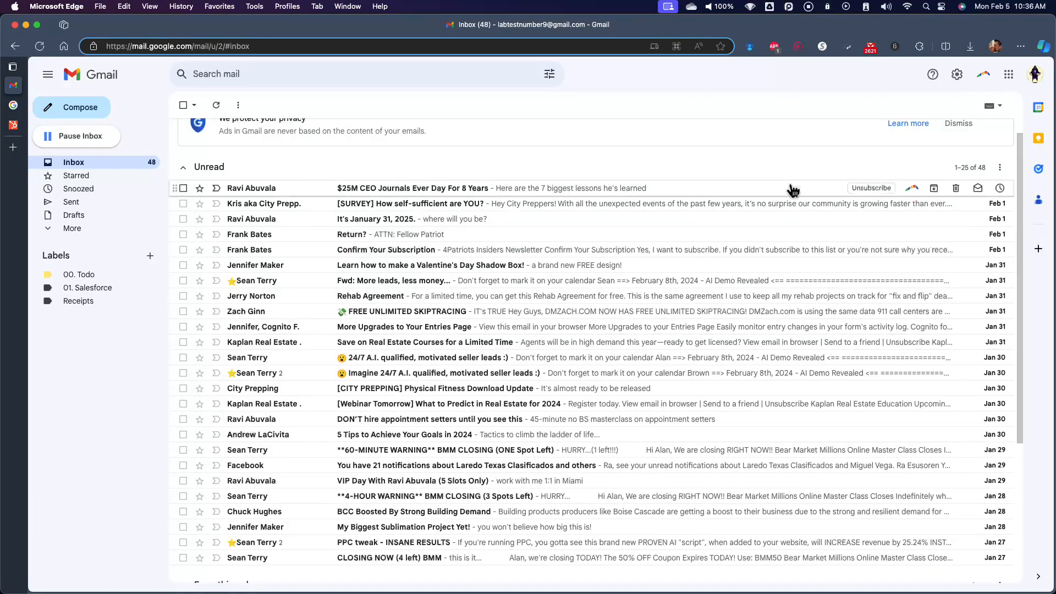
{"action": "scroll", "coordinate": [407, 342], "scroll_direction": "down", "scroll_amount": 4}
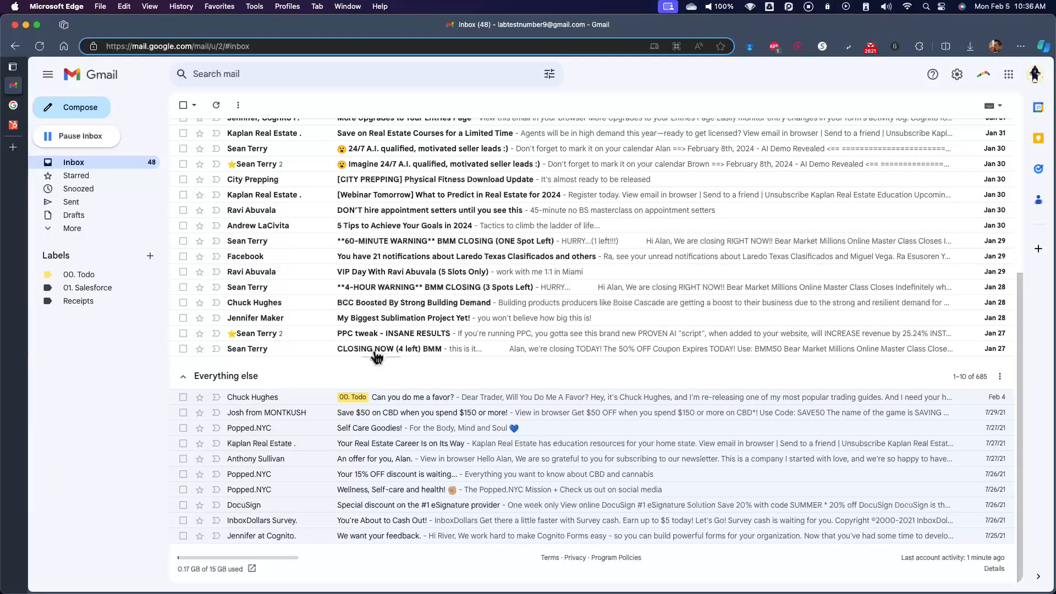
{"action": "scroll", "coordinate": [428, 301], "scroll_direction": "up", "scroll_amount": 5}
{"action": "scroll", "coordinate": [428, 301], "scroll_direction": "down", "scroll_amount": 3}
{"action": "scroll", "coordinate": [428, 301], "scroll_direction": "up", "scroll_amount": 3}
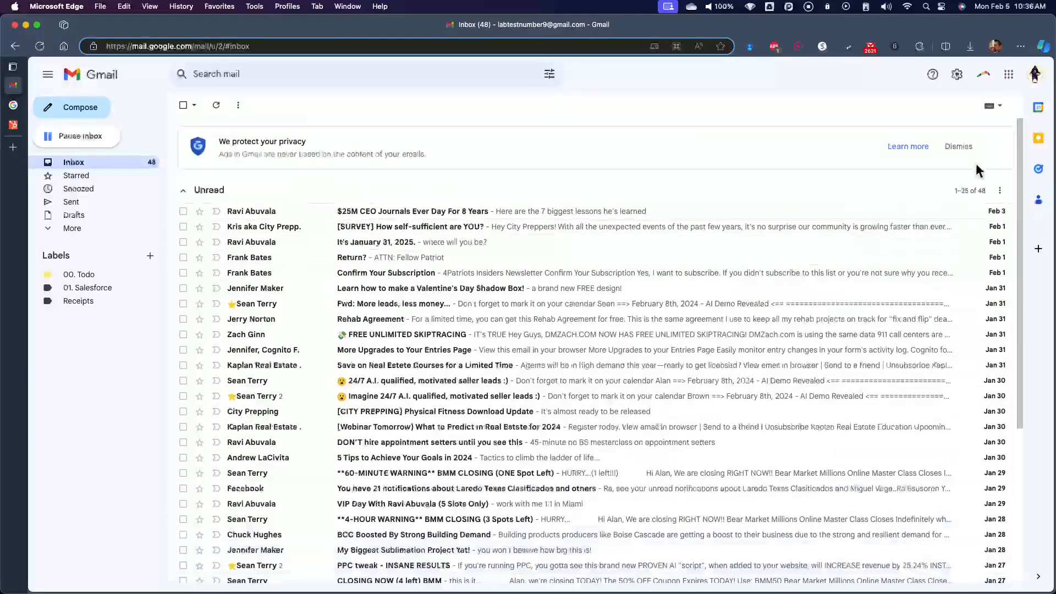
- Set Auto-advance in the general settings to go to the next (newer) conversation, and save the changes
{"action": "left_click", "coordinate": [957, 75]}
{"action": "left_click", "coordinate": [939, 130]}
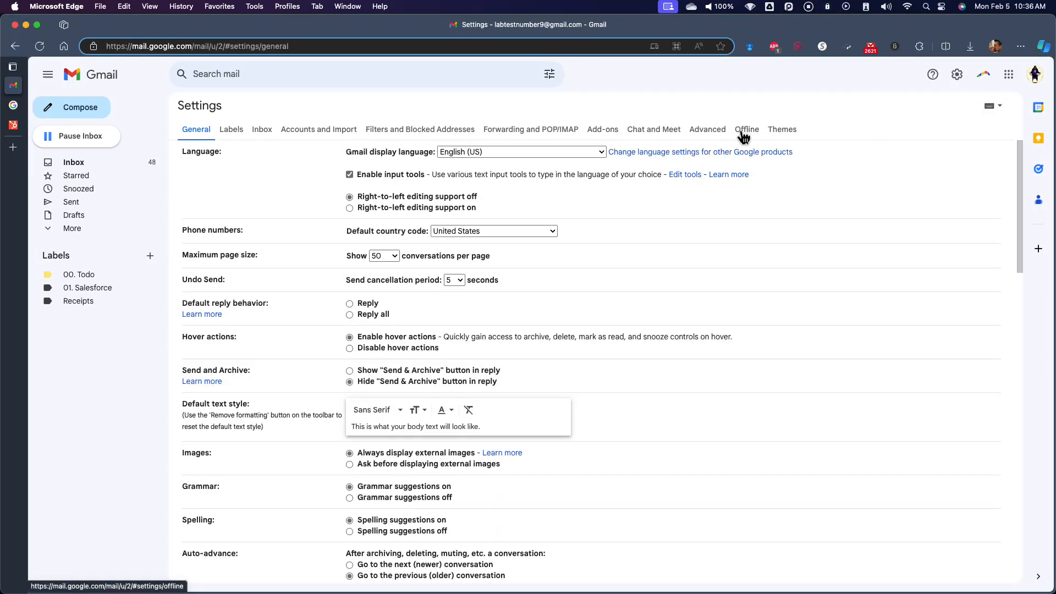
{"action": "scroll", "coordinate": [236, 294], "scroll_direction": "down", "scroll_amount": 5}
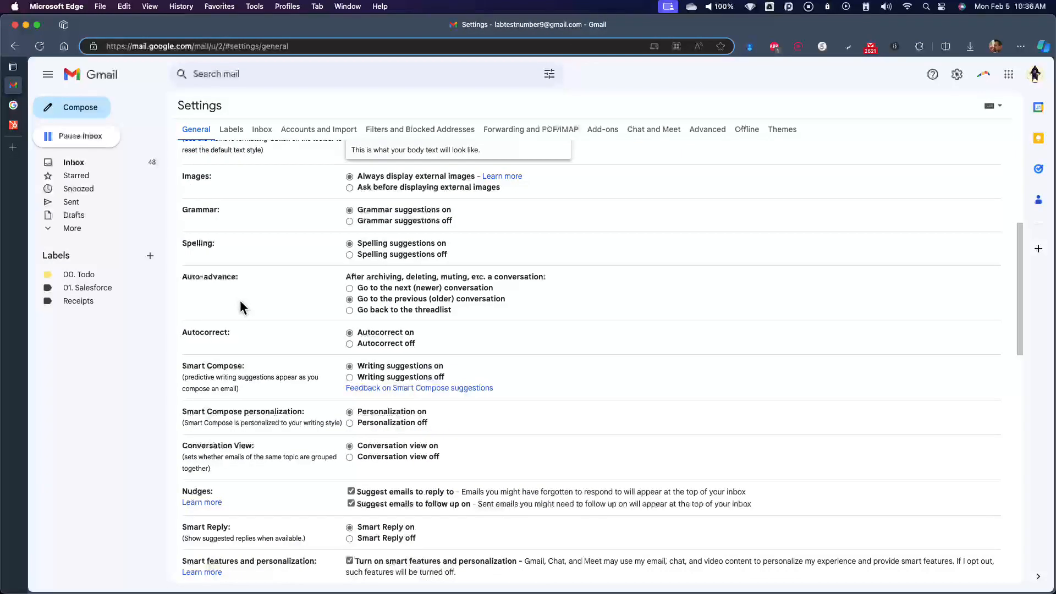
{"action": "double_click", "coordinate": [193, 277]}
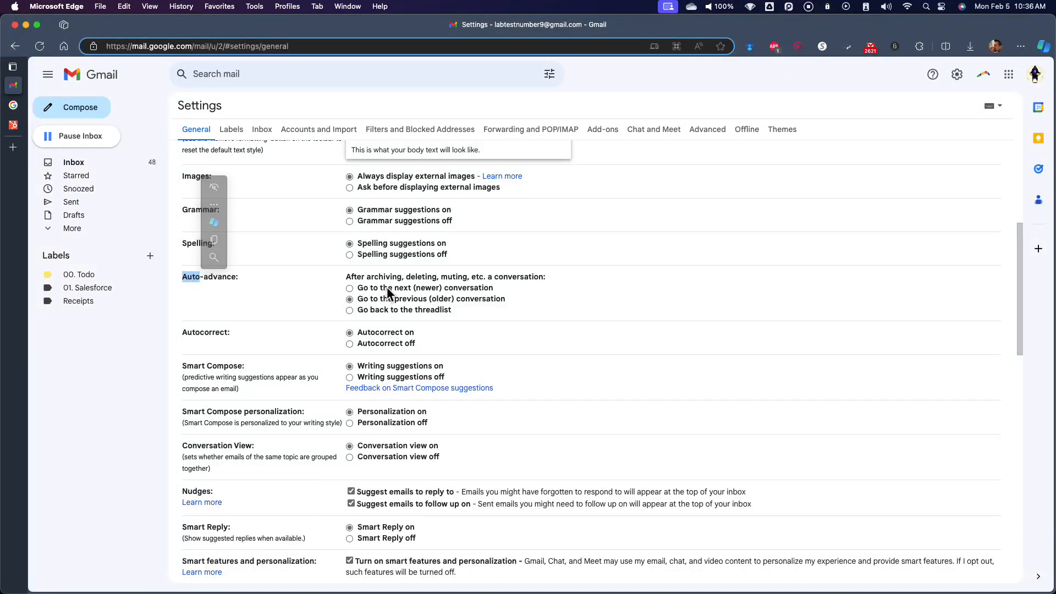
{"action": "left_click", "coordinate": [437, 287]}
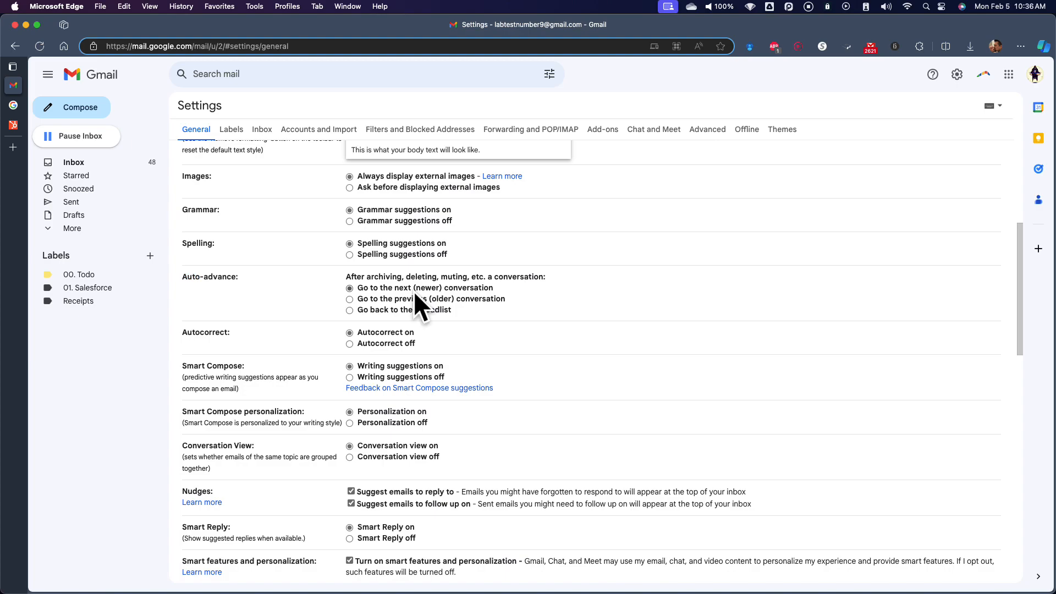
{"action": "scroll", "coordinate": [535, 346], "scroll_direction": "down", "scroll_amount": 20}
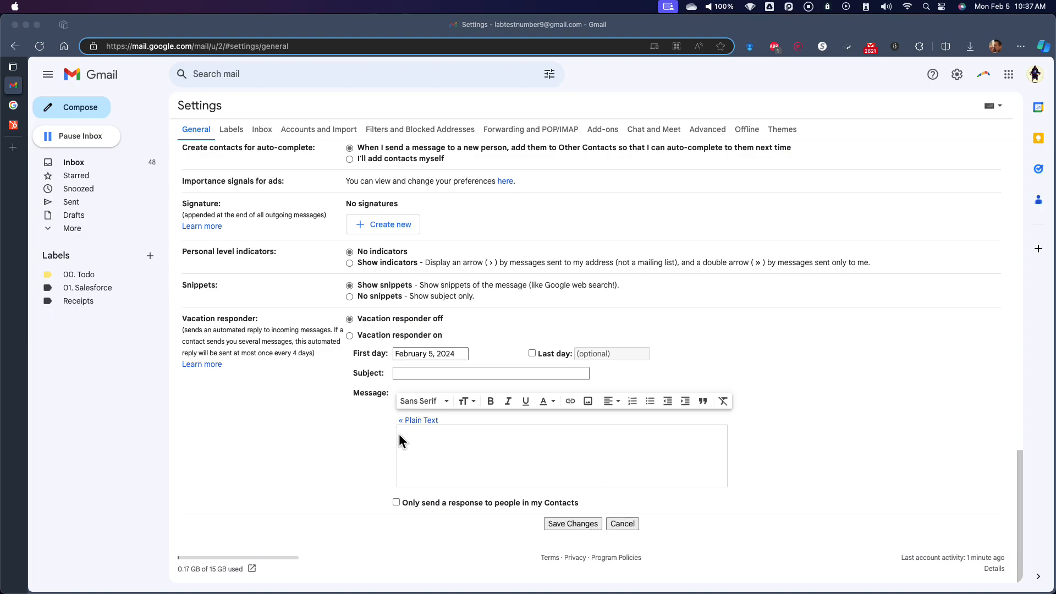
{"action": "scroll", "coordinate": [509, 517], "scroll_direction": "up", "scroll_amount": 2}
{"action": "scroll", "coordinate": [619, 558], "scroll_direction": "down", "scroll_amount": 1}
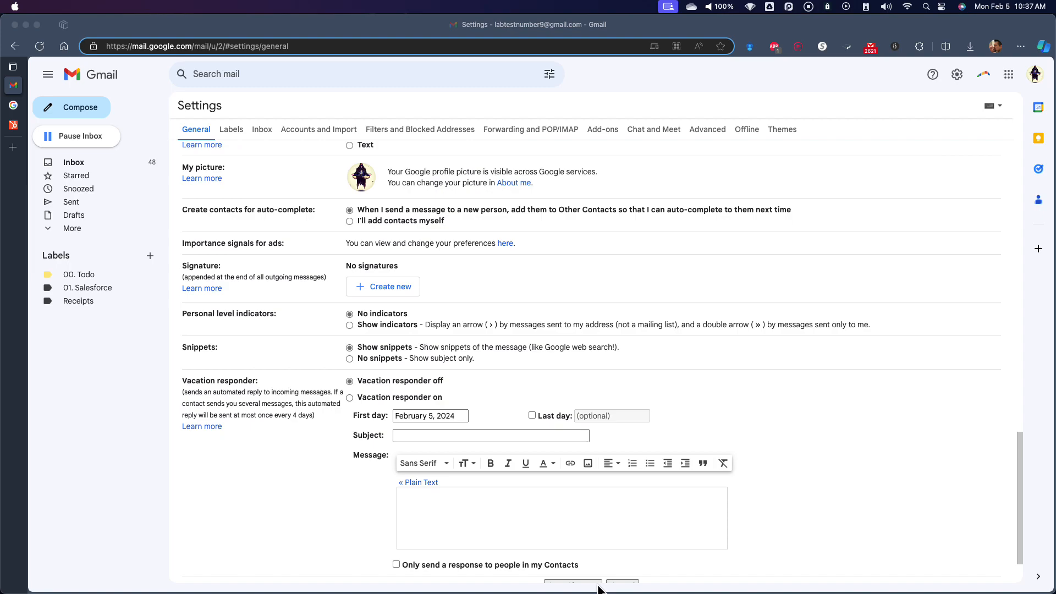
{"action": "scroll", "coordinate": [599, 588], "scroll_direction": "down", "scroll_amount": 1}
{"action": "left_click", "coordinate": [589, 575]}
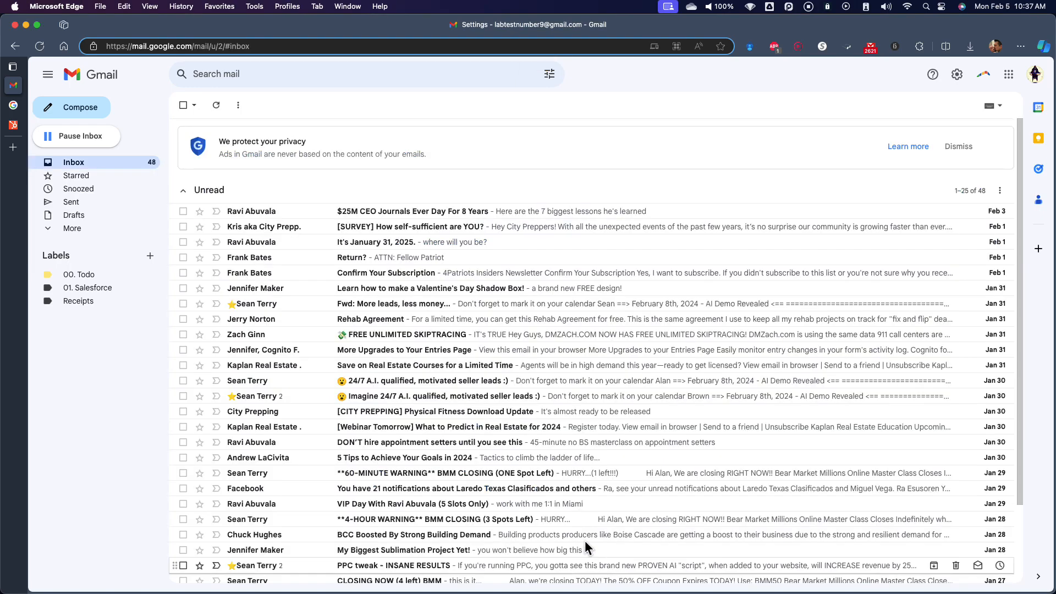
{"action": "scroll", "coordinate": [331, 160], "scroll_direction": "down", "scroll_amount": 2}
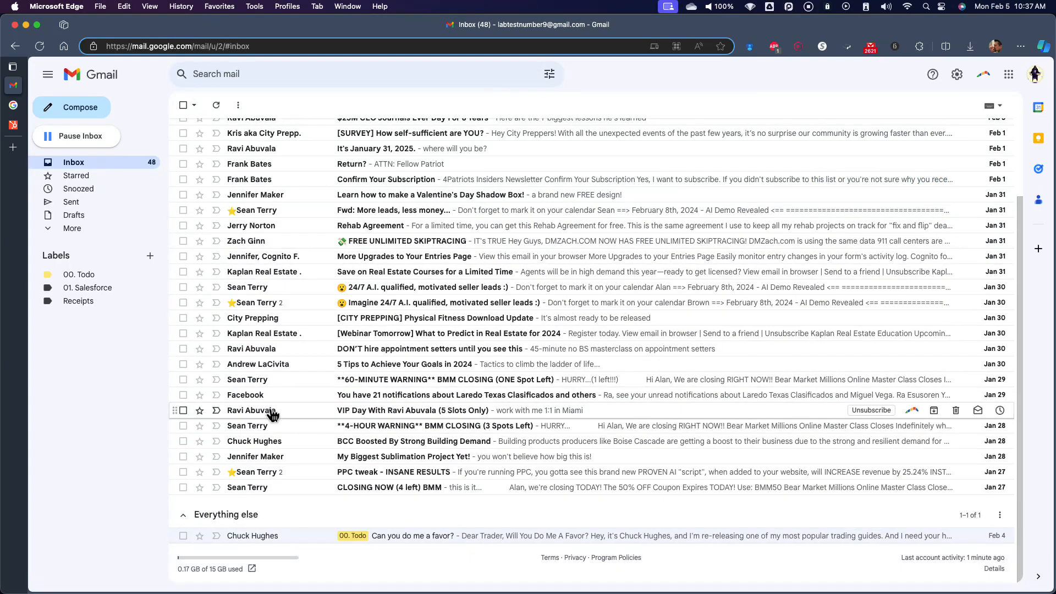
- Open the oldest unread email, "CLOSING NOW (4 left) BMM", label it 00. Todo, and return to the inbox
{"action": "left_click", "coordinate": [405, 490]}
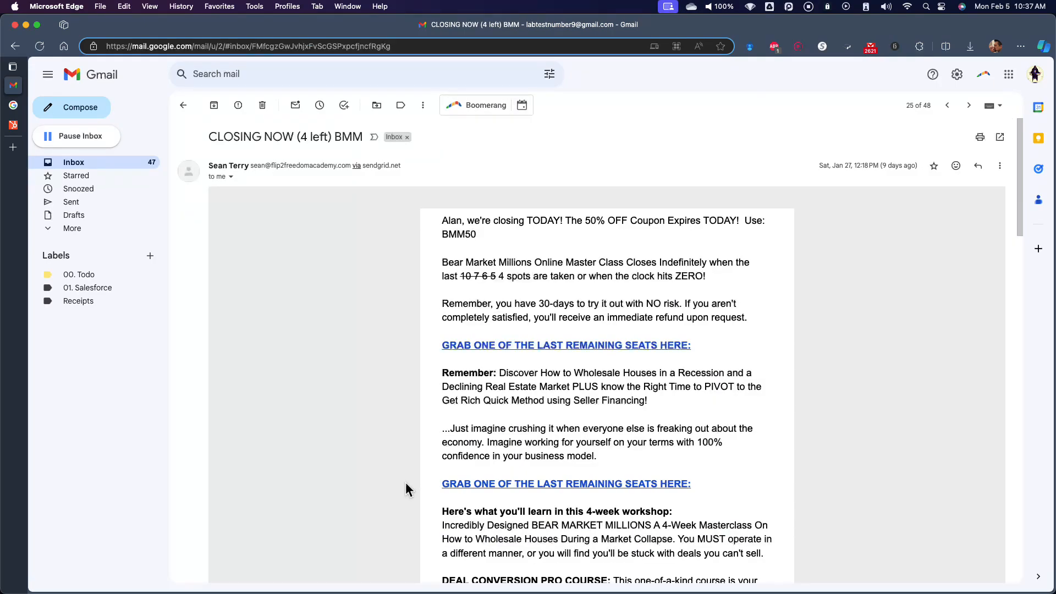
{"action": "scroll", "coordinate": [424, 273], "scroll_direction": "down", "scroll_amount": 20}
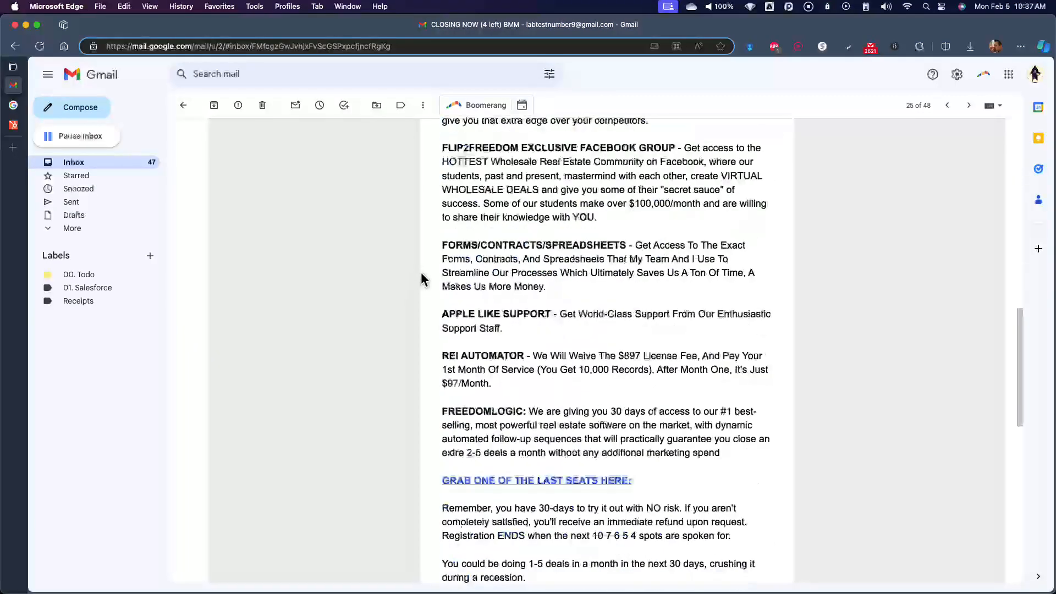
{"action": "scroll", "coordinate": [446, 324], "scroll_direction": "up", "scroll_amount": 10}
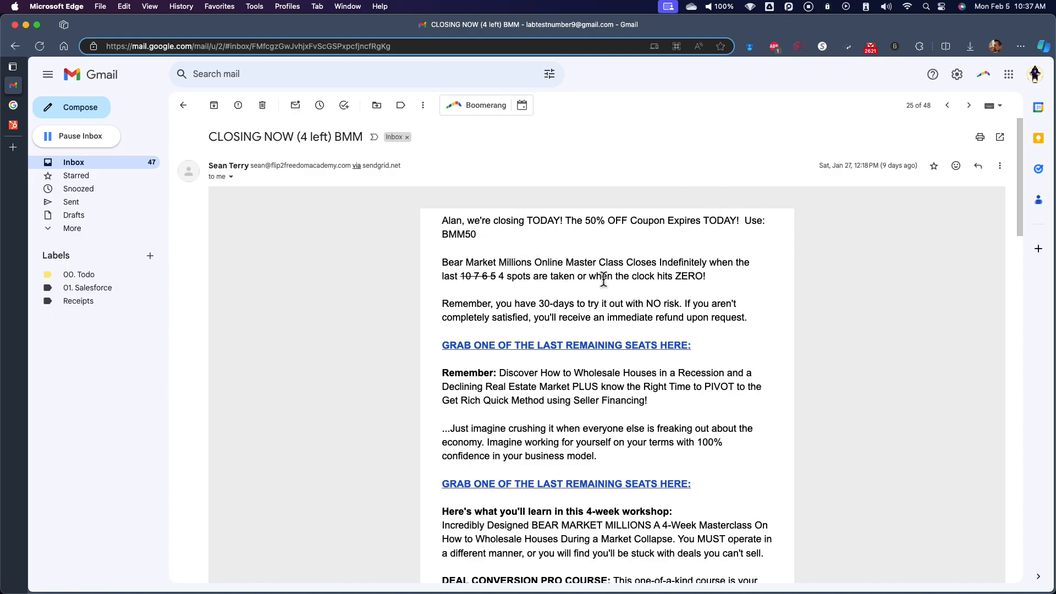
{"action": "left_click", "coordinate": [400, 105]}
{"action": "left_click", "coordinate": [410, 182]}
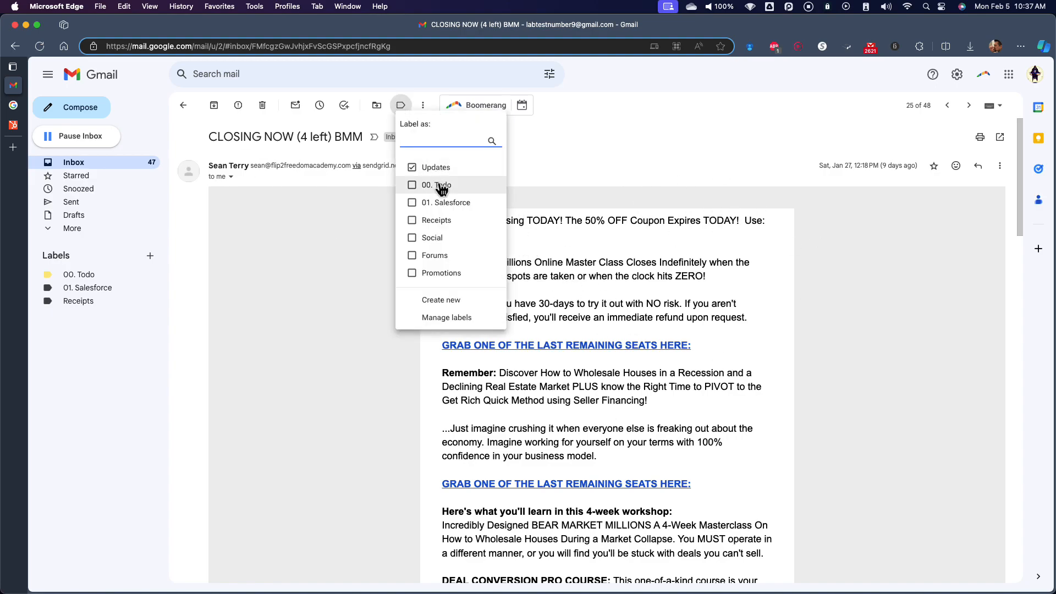
{"action": "left_click", "coordinate": [506, 230]}
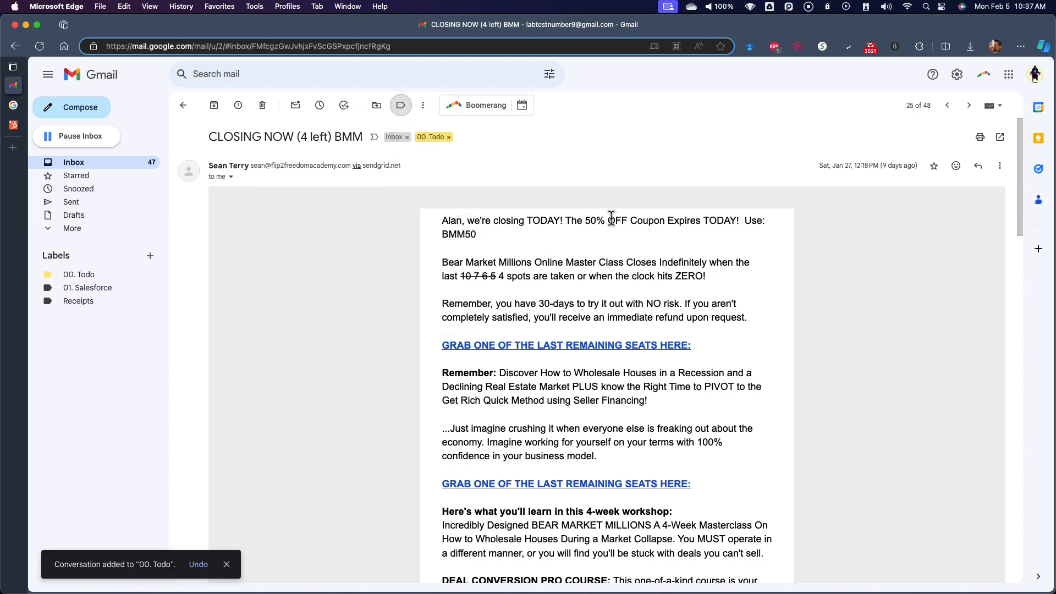
{"action": "left_click_drag", "start_coordinate": [585, 220], "coordinate": [701, 221]}
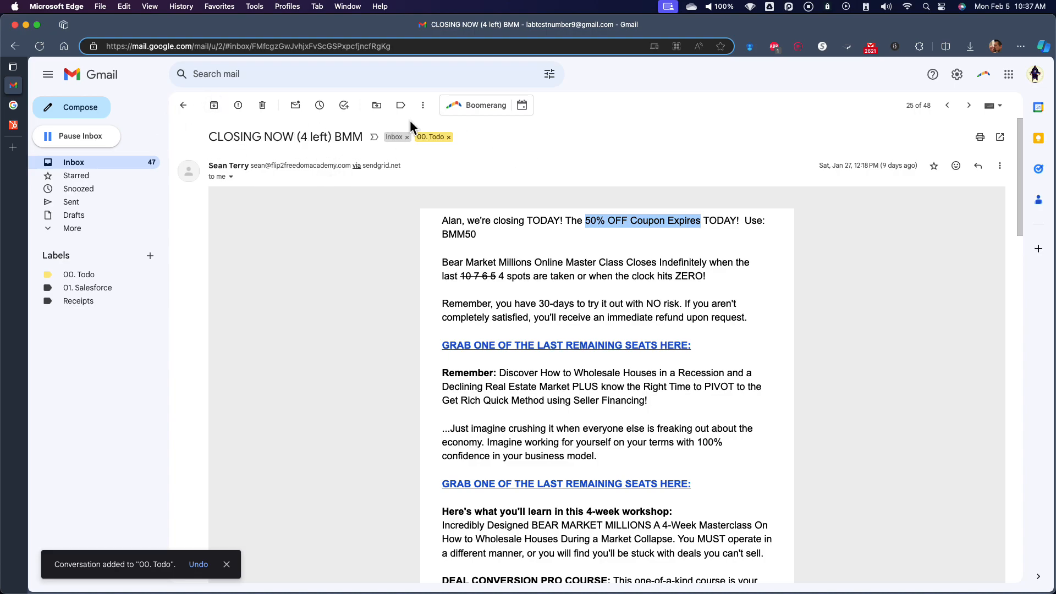
{"action": "left_click", "coordinate": [188, 105]}
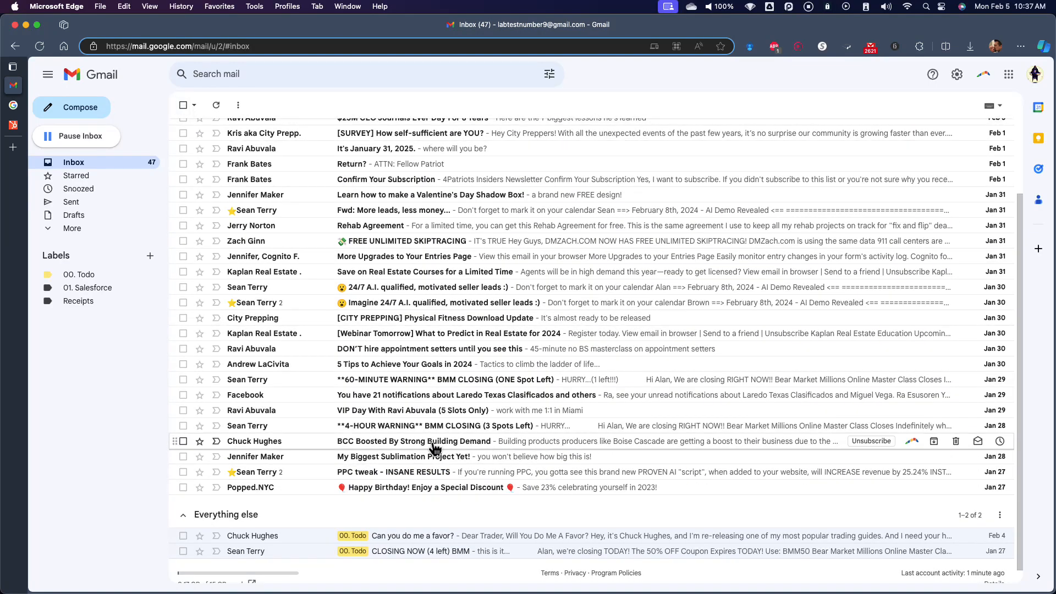
- Open the unread Popped.NYC "Happy Birthday! Enjoy a Special Discount" email, read through it, and delete it
{"action": "scroll", "coordinate": [435, 448], "scroll_direction": "down", "scroll_amount": 1}
{"action": "left_click", "coordinate": [407, 472]}
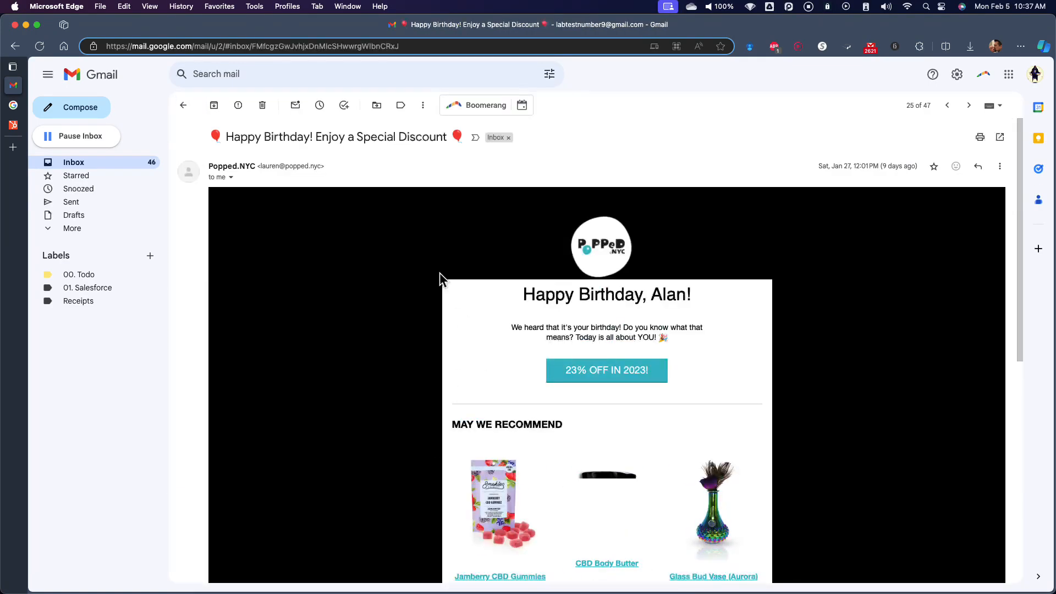
{"action": "scroll", "coordinate": [402, 311], "scroll_direction": "down", "scroll_amount": 10}
{"action": "scroll", "coordinate": [410, 314], "scroll_direction": "up", "scroll_amount": 4}
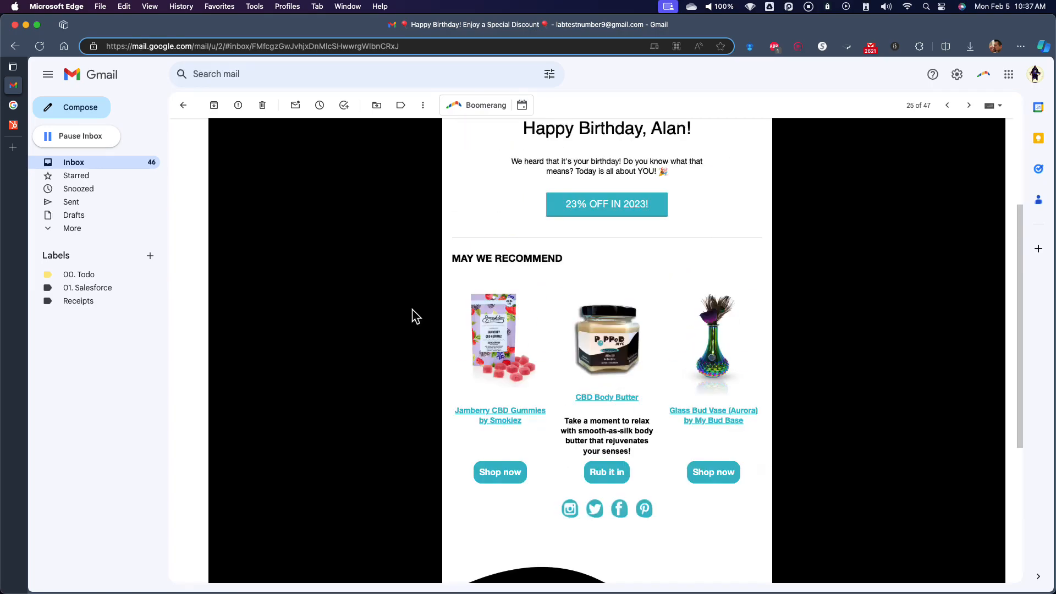
{"action": "scroll", "coordinate": [427, 308], "scroll_direction": "down", "scroll_amount": 4}
{"action": "scroll", "coordinate": [490, 271], "scroll_direction": "down", "scroll_amount": 1}
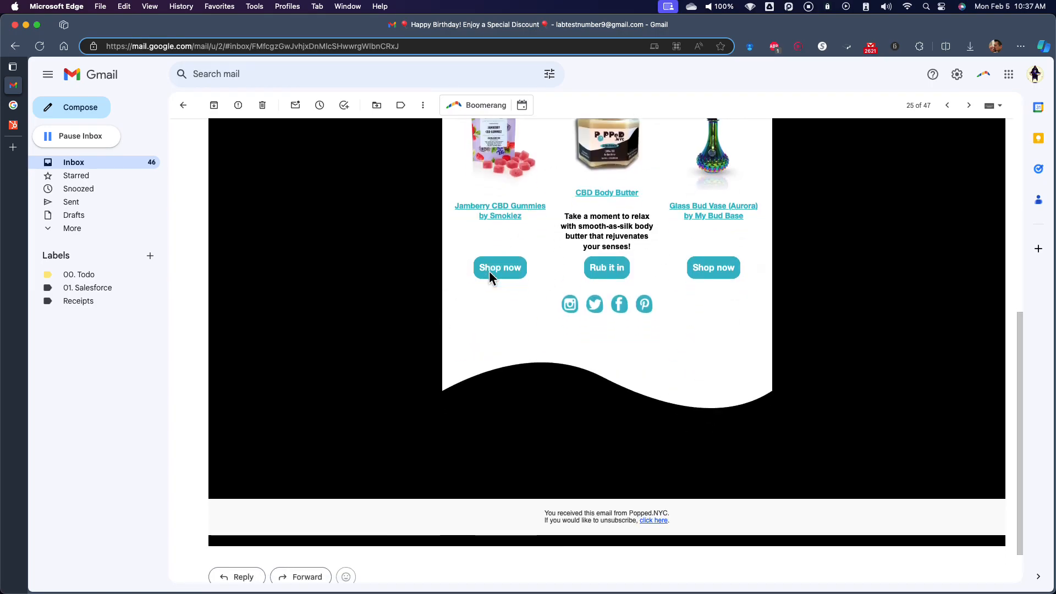
{"action": "scroll", "coordinate": [552, 330], "scroll_direction": "up", "scroll_amount": 3}
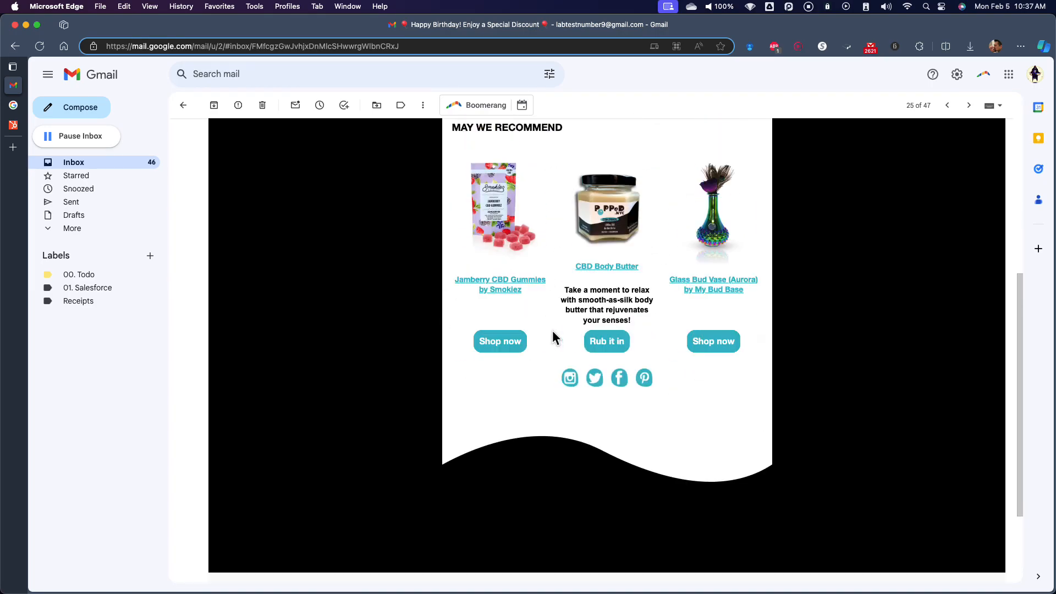
{"action": "left_click", "coordinate": [263, 106]}
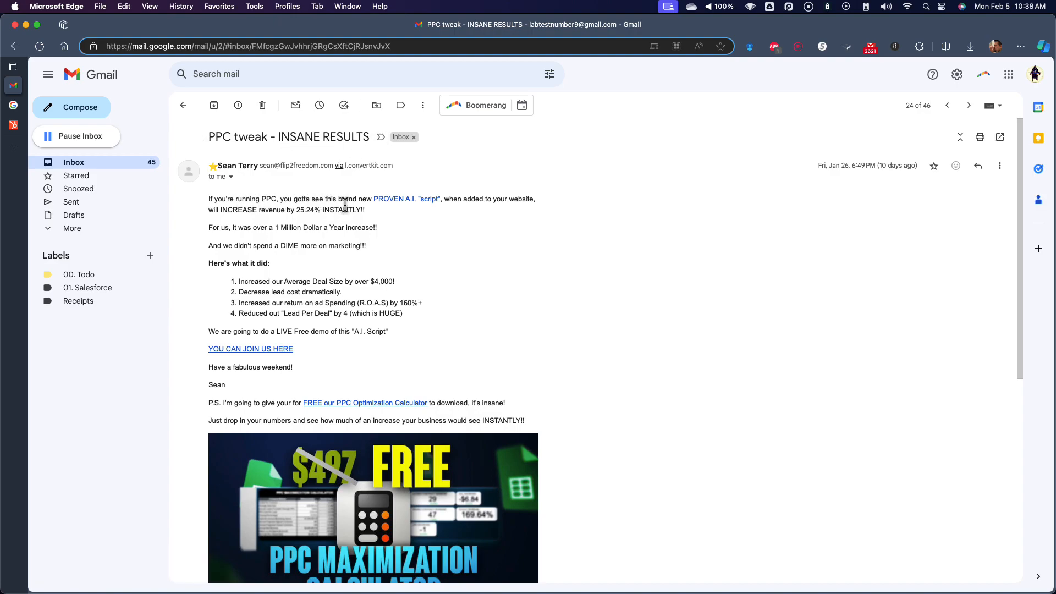
- Read through the "PPC tweak - INSANE RESULTS" email and archive it
{"action": "scroll", "coordinate": [362, 317], "scroll_direction": "down", "scroll_amount": 5}
{"action": "scroll", "coordinate": [361, 317], "scroll_direction": "up", "scroll_amount": 4}
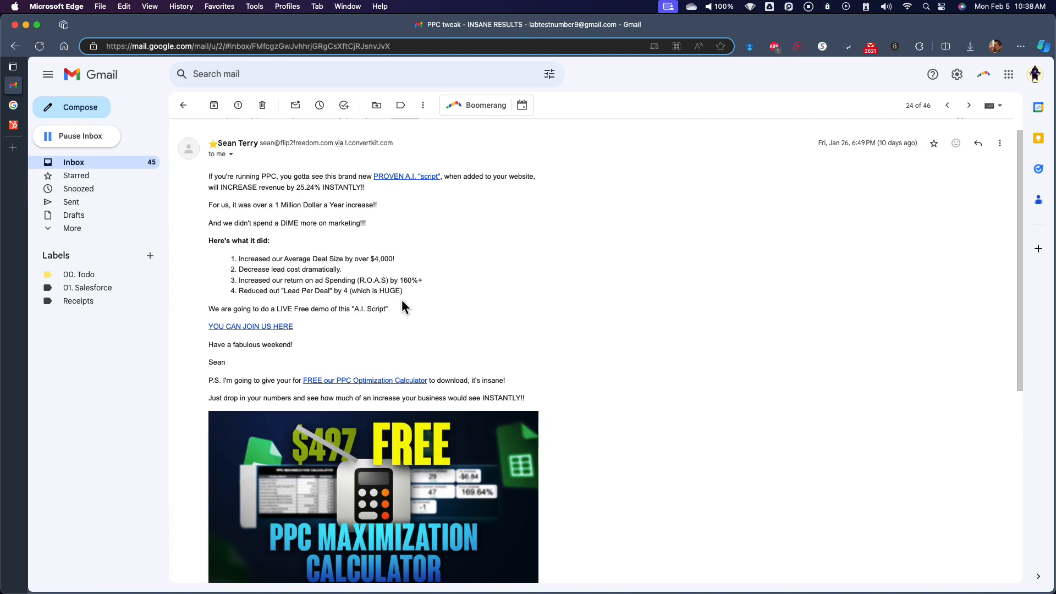
{"action": "scroll", "coordinate": [423, 358], "scroll_direction": "down", "scroll_amount": 1}
{"action": "scroll", "coordinate": [423, 363], "scroll_direction": "up", "scroll_amount": 2}
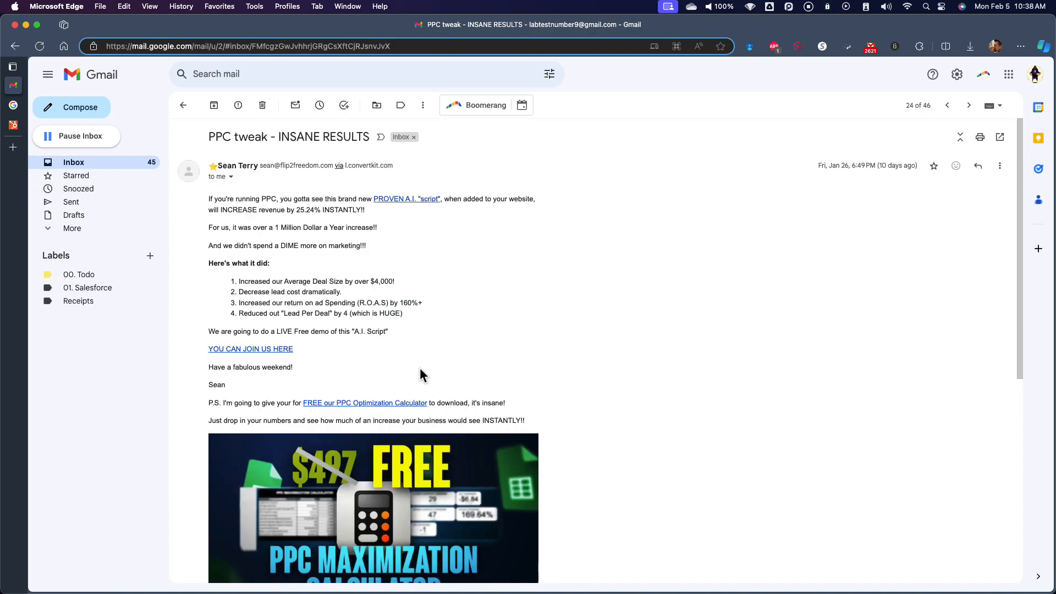
{"action": "left_click", "coordinate": [215, 108]}
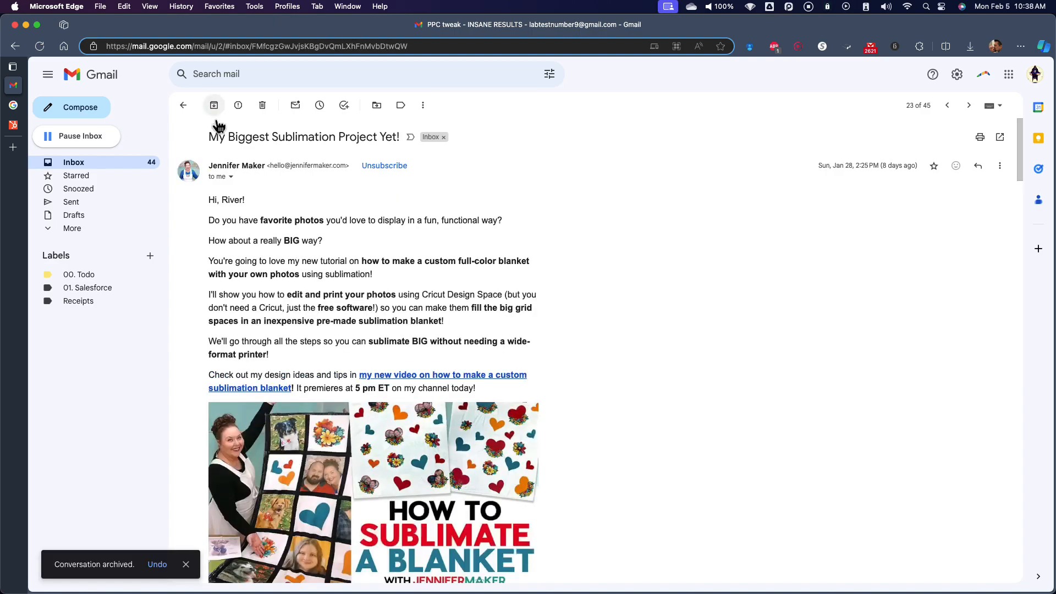
- Label the "My Biggest Sublimation Project Yet!" email as 00. Todo and move on to the next newer conversation
{"action": "left_click_drag", "start_coordinate": [209, 199], "coordinate": [488, 385]}
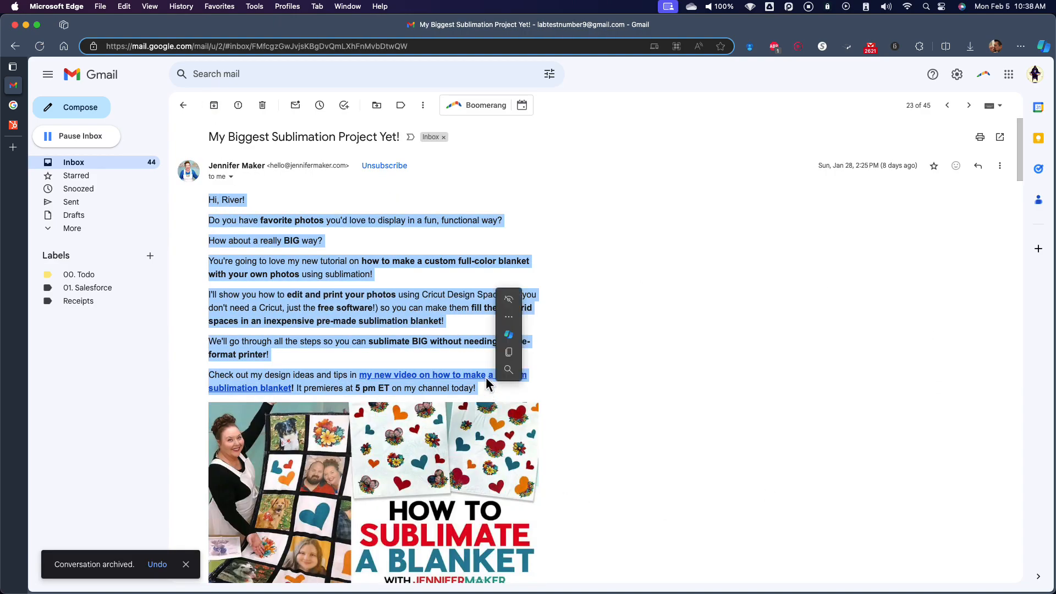
{"action": "left_click", "coordinate": [425, 276]}
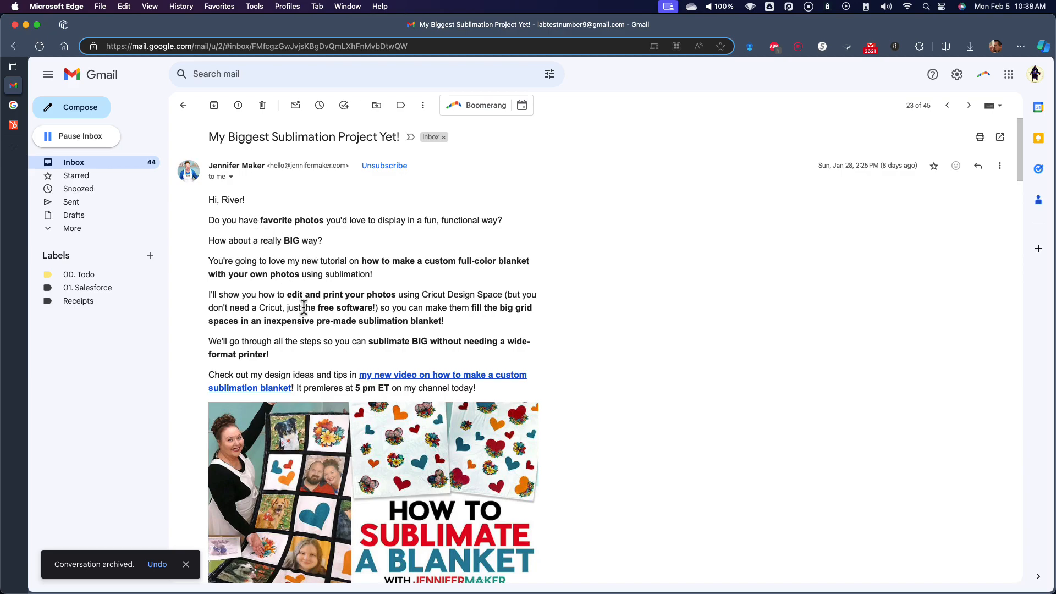
{"action": "left_click", "coordinate": [401, 107]}
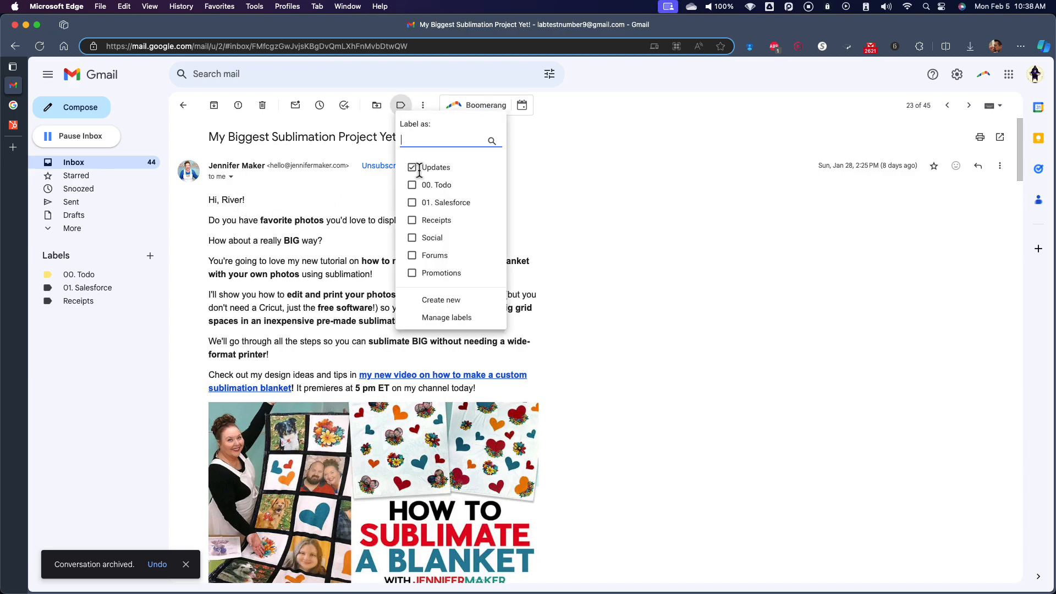
{"action": "left_click", "coordinate": [442, 187]}
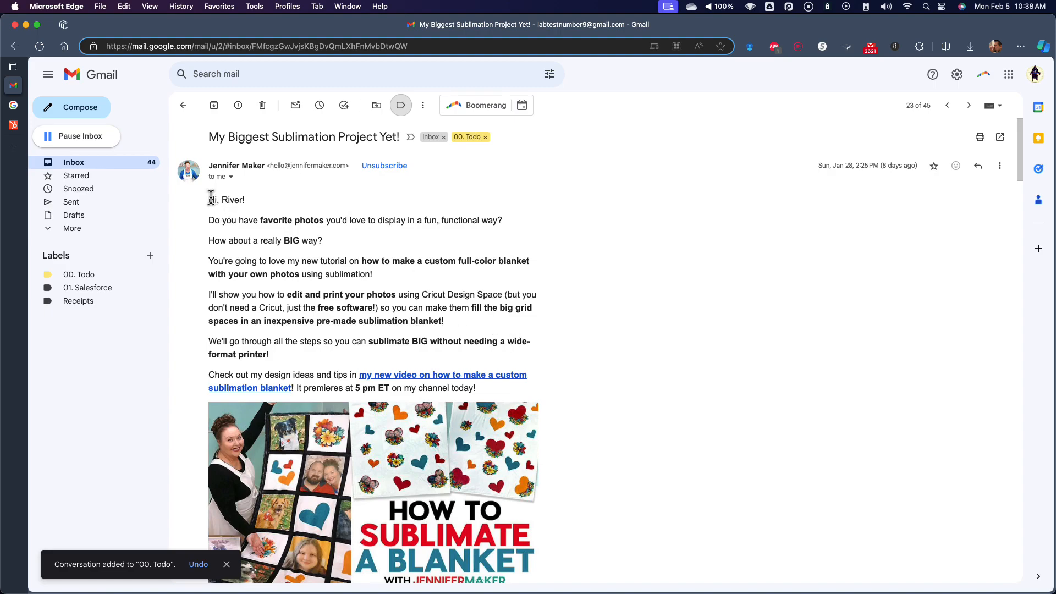
{"action": "left_click_drag", "start_coordinate": [210, 198], "coordinate": [488, 398]}
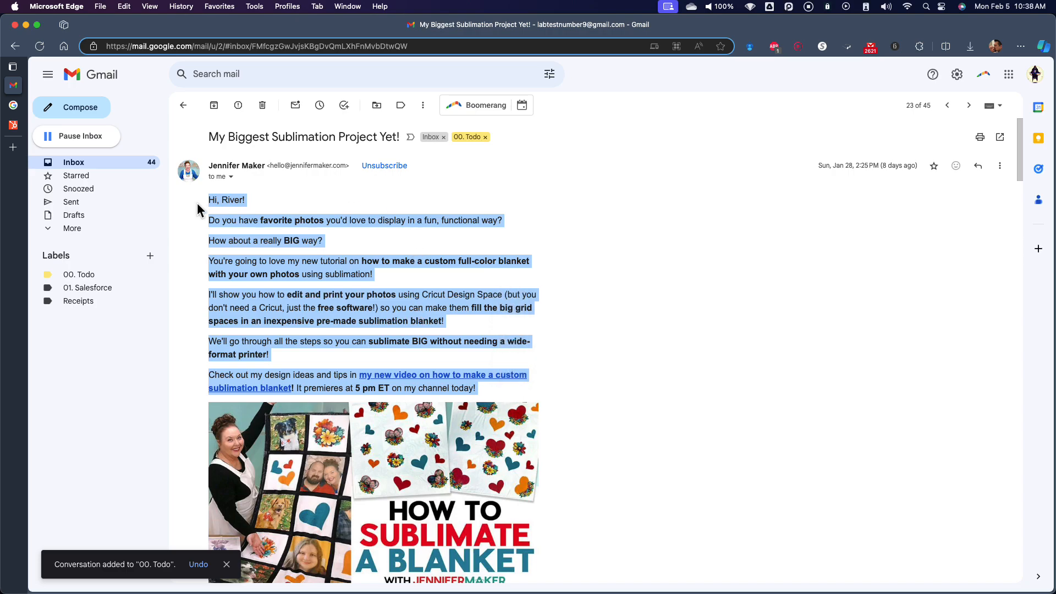
{"action": "left_click", "coordinate": [567, 244]}
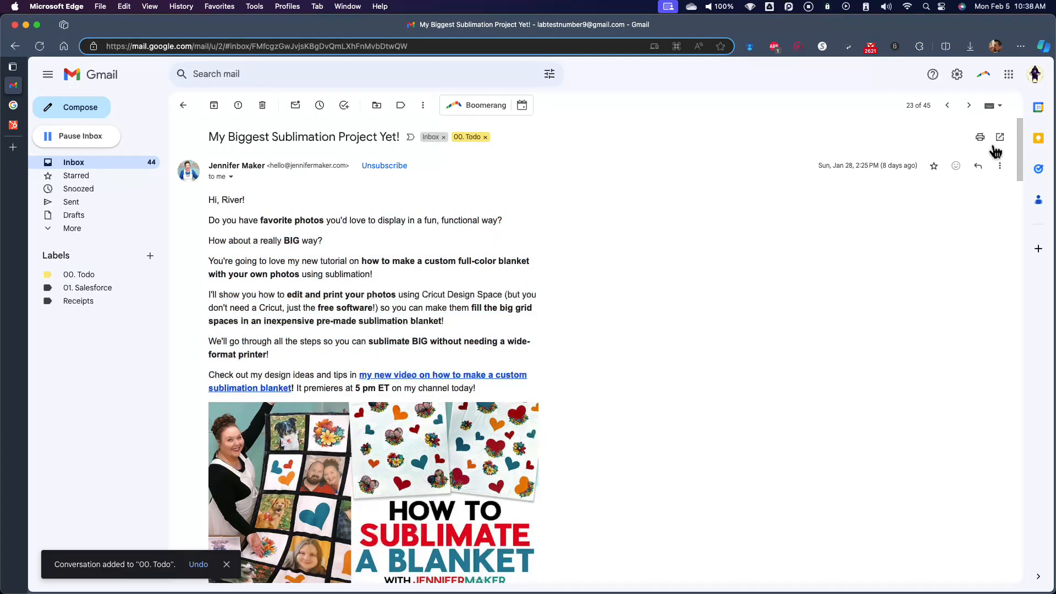
{"action": "left_click", "coordinate": [947, 105]}
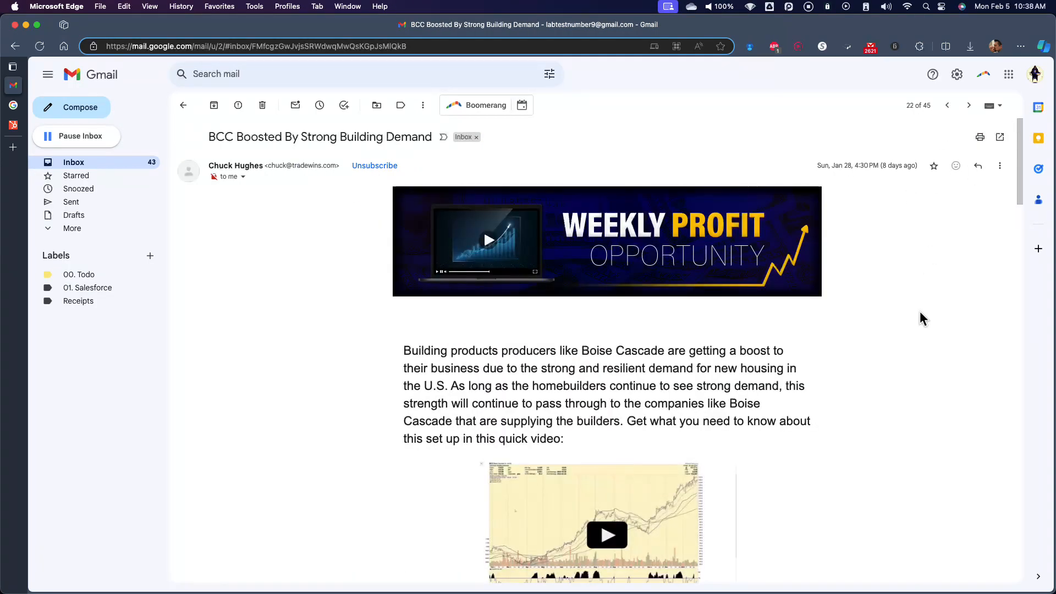
- Read through the "BCC Boosted By Strong Building Demand" email, and delete it together with the next two newer emails
{"action": "scroll", "coordinate": [444, 336], "scroll_direction": "down", "scroll_amount": 3}
{"action": "scroll", "coordinate": [429, 344], "scroll_direction": "down", "scroll_amount": 3}
{"action": "scroll", "coordinate": [426, 354], "scroll_direction": "up", "scroll_amount": 5}
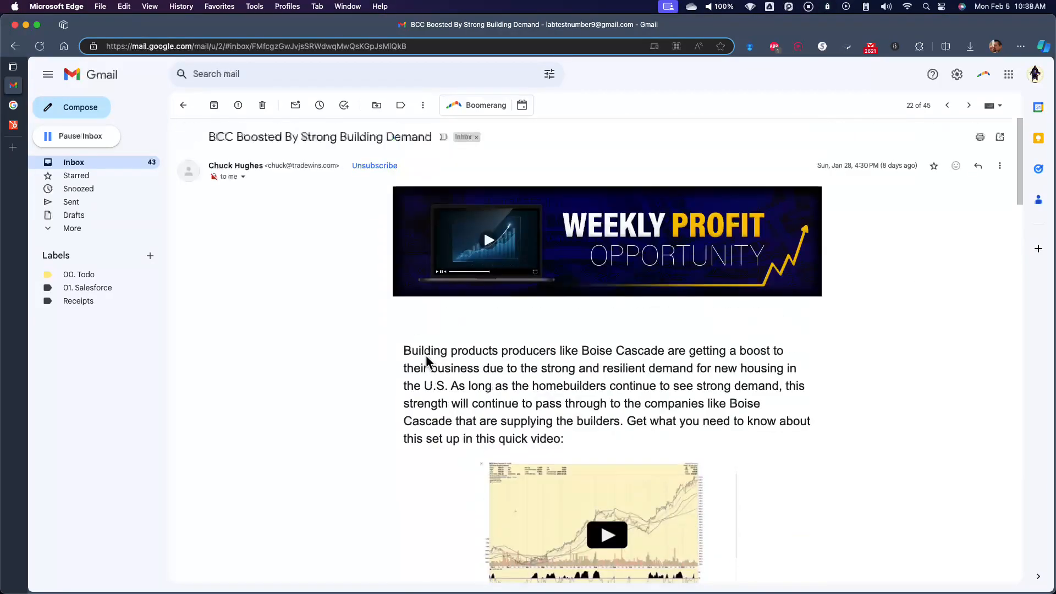
{"action": "scroll", "coordinate": [424, 345], "scroll_direction": "down", "scroll_amount": 2}
{"action": "scroll", "coordinate": [422, 349], "scroll_direction": "up", "scroll_amount": 2}
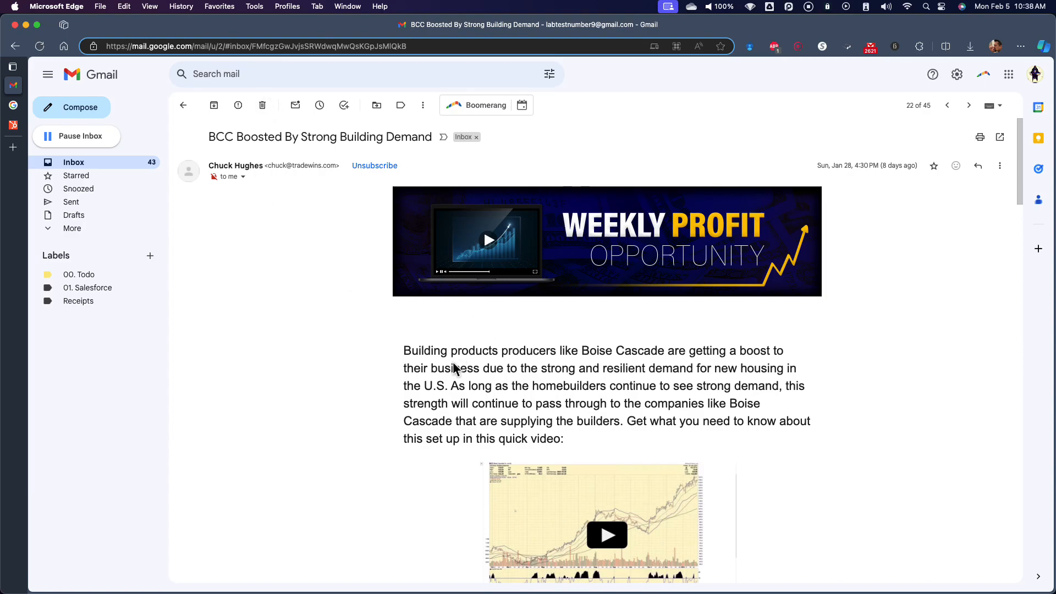
{"action": "scroll", "coordinate": [484, 389], "scroll_direction": "down", "scroll_amount": 5}
{"action": "scroll", "coordinate": [489, 308], "scroll_direction": "up", "scroll_amount": 5}
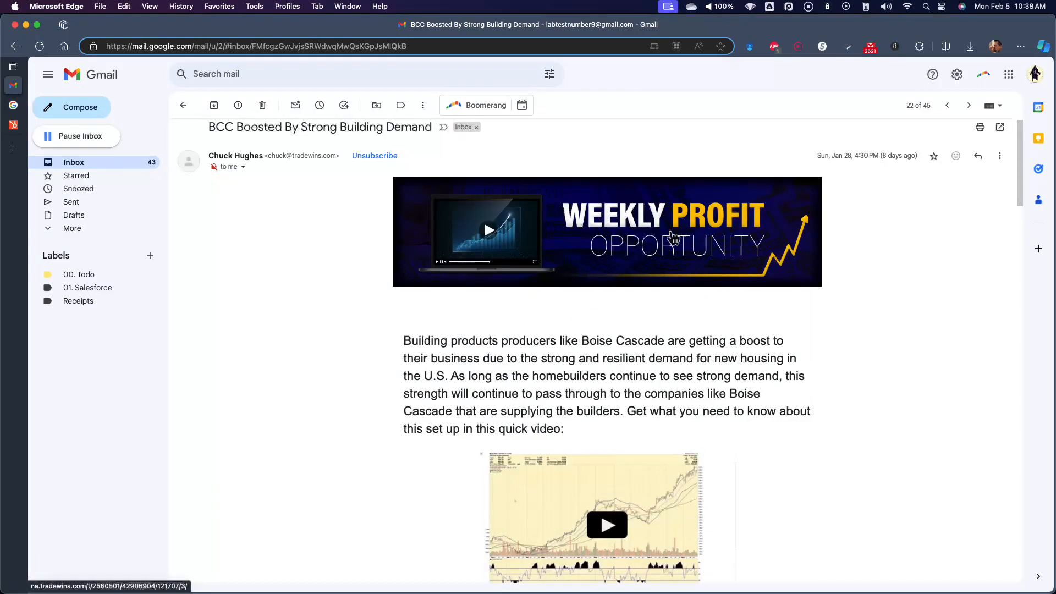
{"action": "scroll", "coordinate": [515, 286], "scroll_direction": "down", "scroll_amount": 3}
{"action": "scroll", "coordinate": [401, 379], "scroll_direction": "down", "scroll_amount": 10}
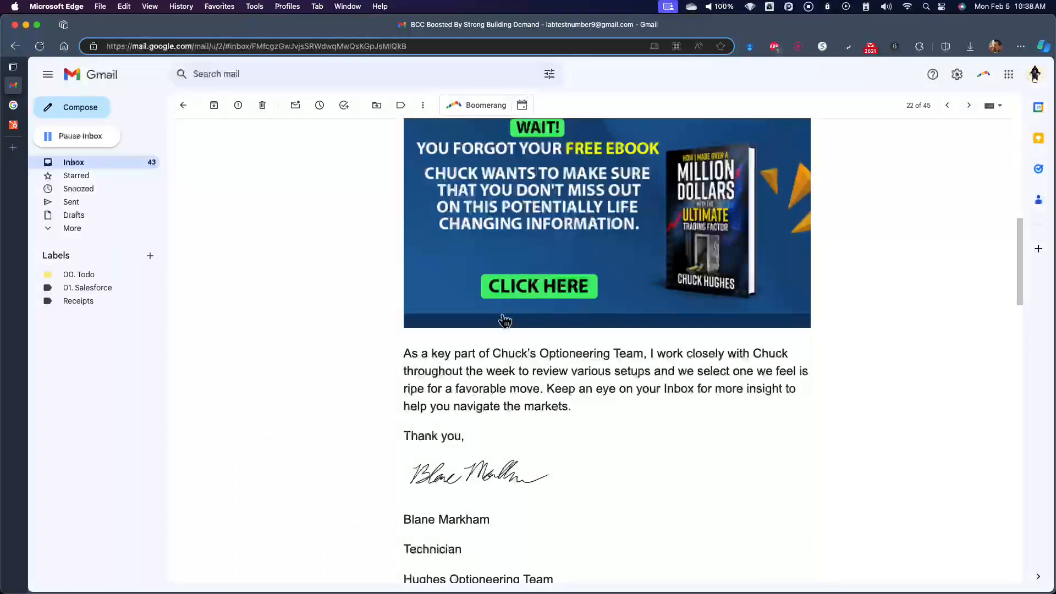
{"action": "scroll", "coordinate": [378, 328], "scroll_direction": "up", "scroll_amount": 5}
{"action": "left_click", "coordinate": [263, 106]}
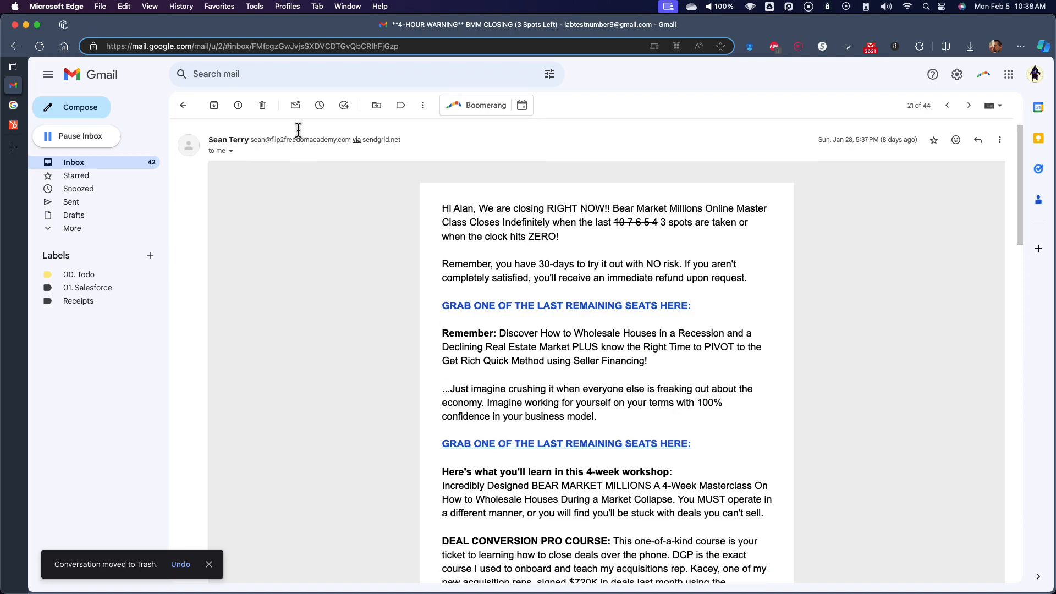
{"action": "left_click", "coordinate": [263, 105]}
{"action": "left_click", "coordinate": [263, 105]}
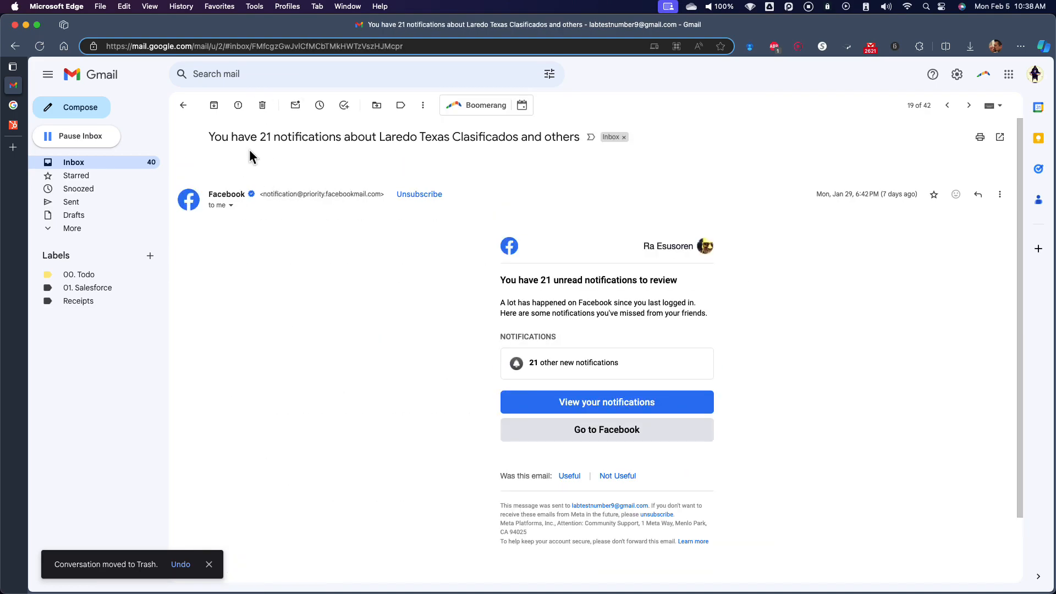
- Label the Facebook notifications email as 00. Todo and go to the next newer conversation
{"action": "scroll", "coordinate": [407, 143], "scroll_direction": "down", "scroll_amount": 2}
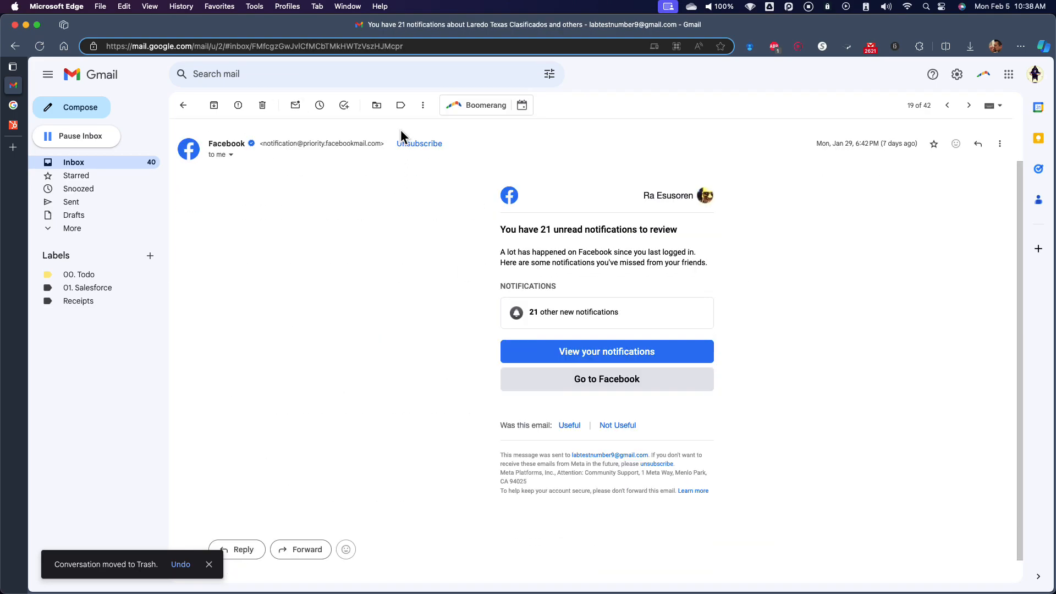
{"action": "left_click", "coordinate": [401, 105]}
{"action": "left_click", "coordinate": [446, 186]}
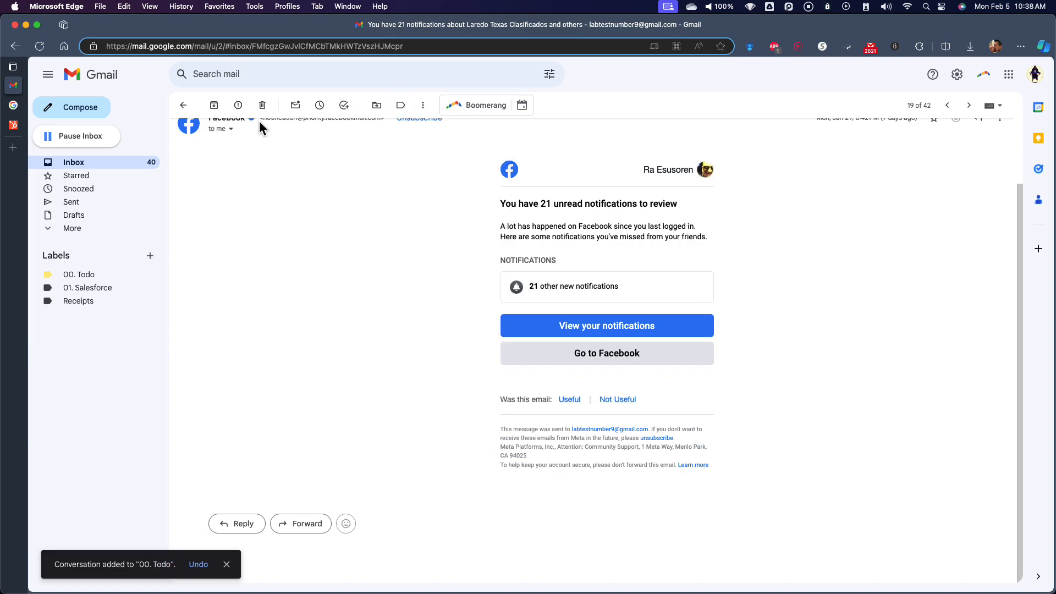
{"action": "left_click", "coordinate": [948, 105]}
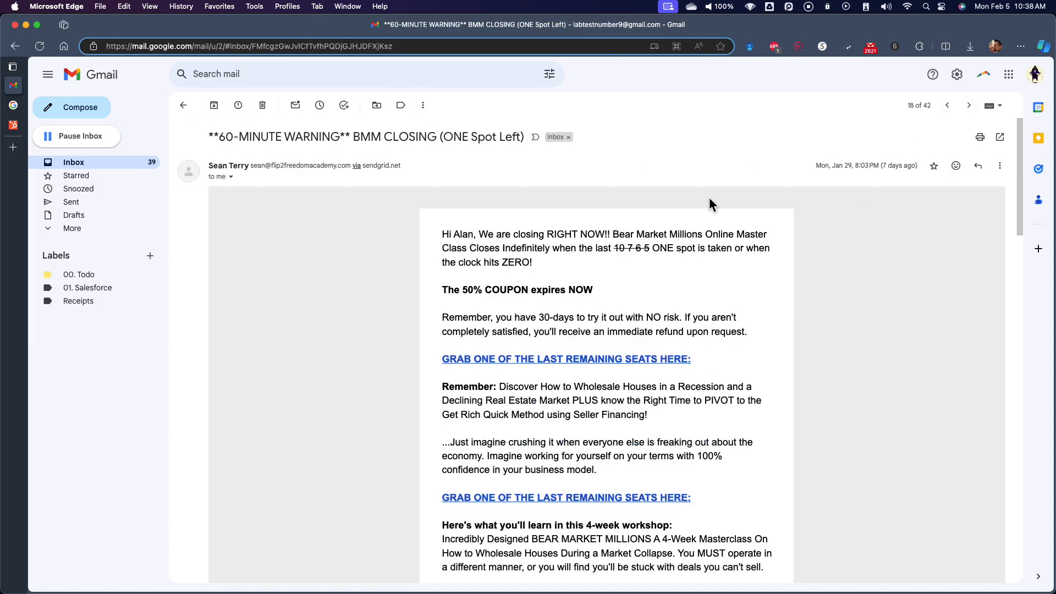
- Apply the 00. Todo label to the "**60-MINUTE WARNING** BMM CLOSING (ONE Spot Left)" email
{"action": "scroll", "coordinate": [516, 282], "scroll_direction": "down", "scroll_amount": 1}
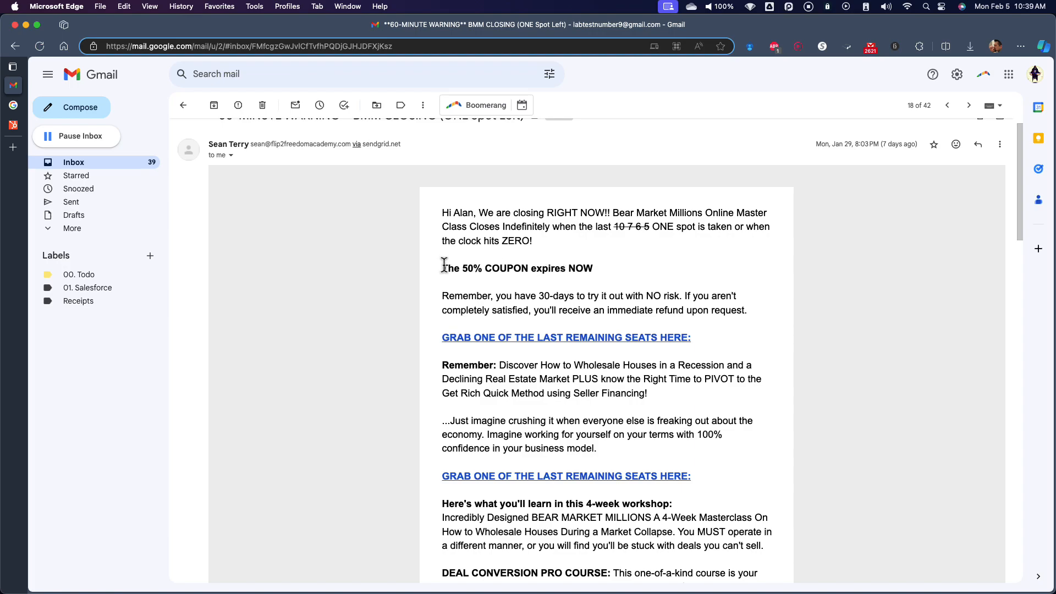
{"action": "left_click", "coordinate": [400, 105]}
{"action": "left_click", "coordinate": [440, 185]}
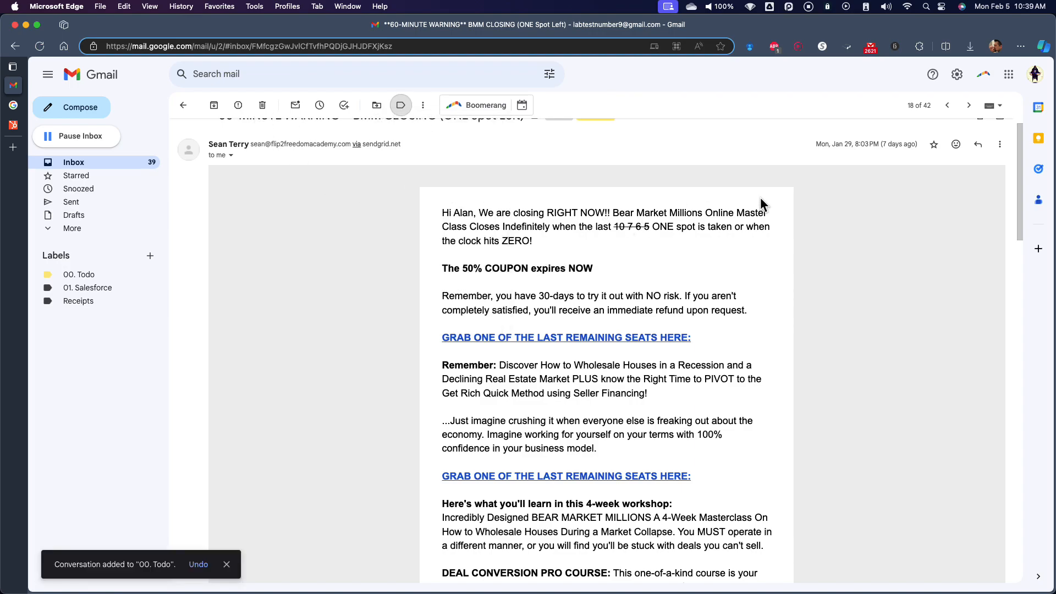
- Go to the newer "5 Tips to Achieve Your Goals in 2024" email, skim it, and archive it
{"action": "left_click", "coordinate": [950, 113]}
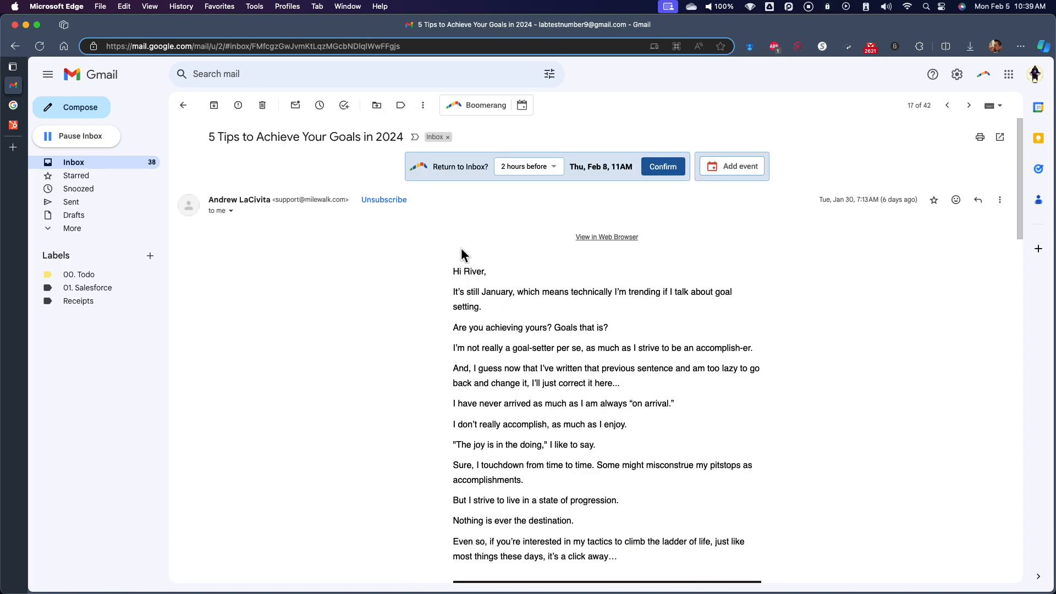
{"action": "scroll", "coordinate": [533, 300], "scroll_direction": "down", "scroll_amount": 5}
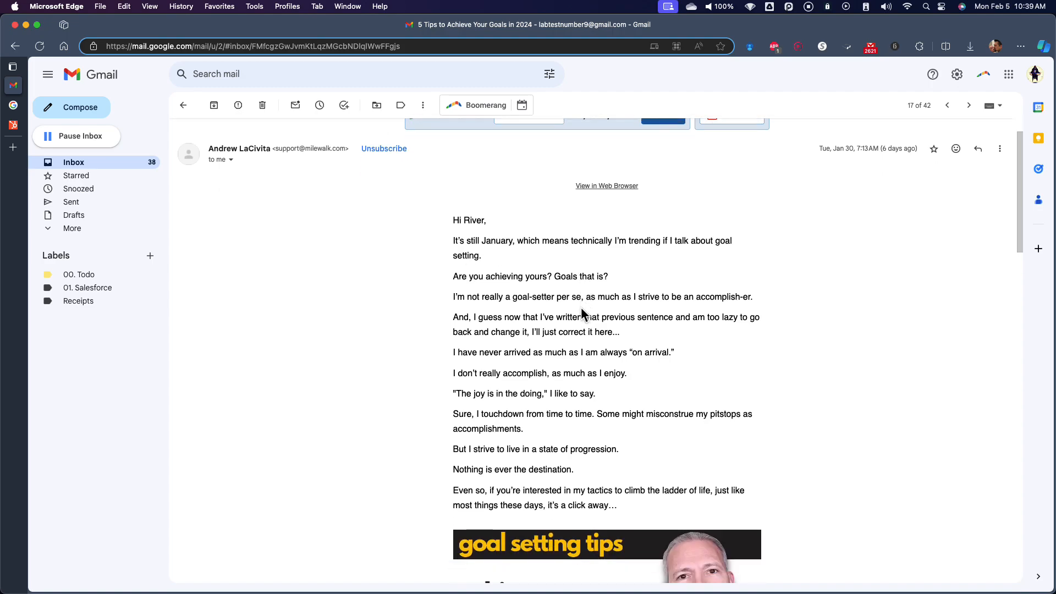
{"action": "scroll", "coordinate": [543, 298], "scroll_direction": "down", "scroll_amount": 4}
{"action": "scroll", "coordinate": [368, 282], "scroll_direction": "up", "scroll_amount": 8}
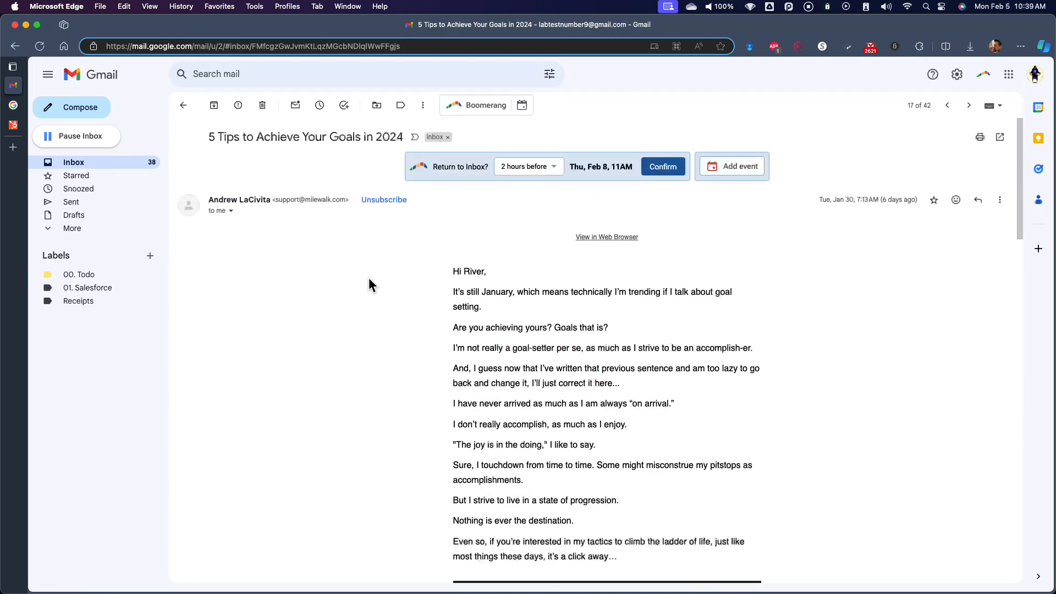
{"action": "left_click", "coordinate": [214, 105]}
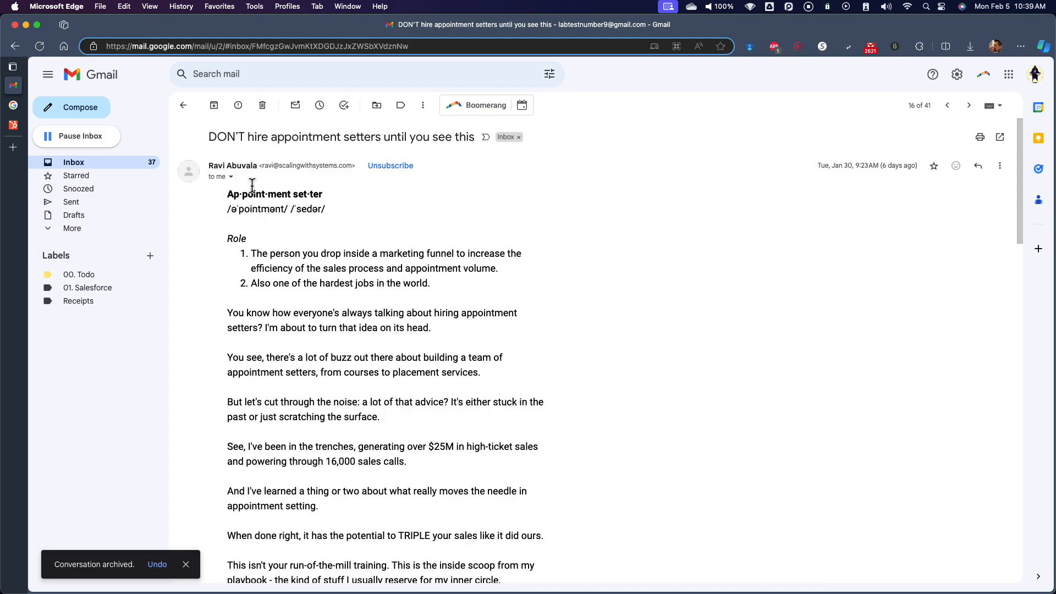
- Delete the "DON'T hire appointment setters until you see this" email and the next three newer ones, and archive the two after those
{"action": "left_click", "coordinate": [262, 108]}
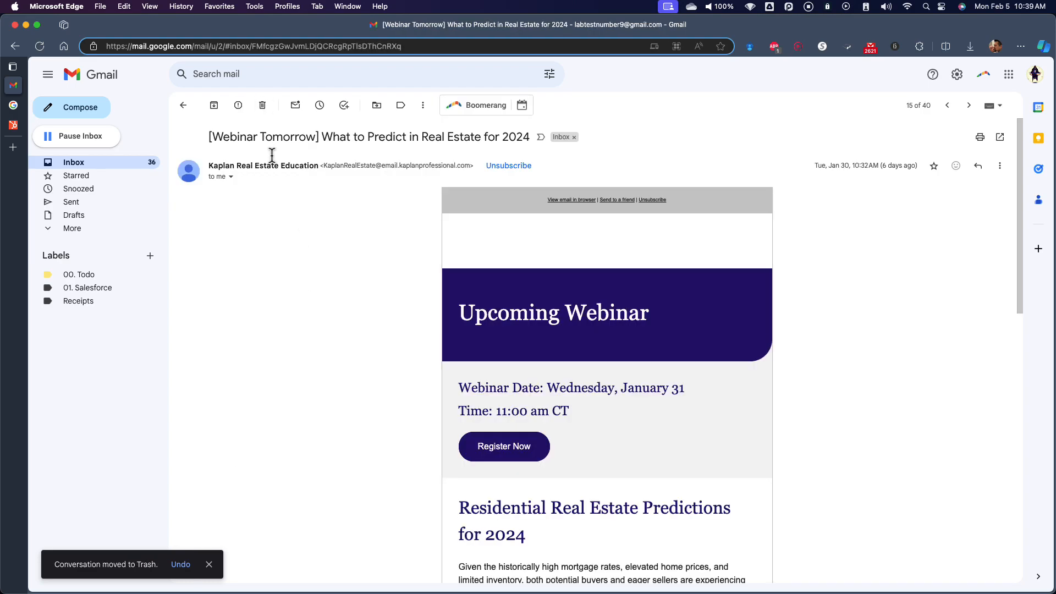
{"action": "left_click", "coordinate": [260, 107]}
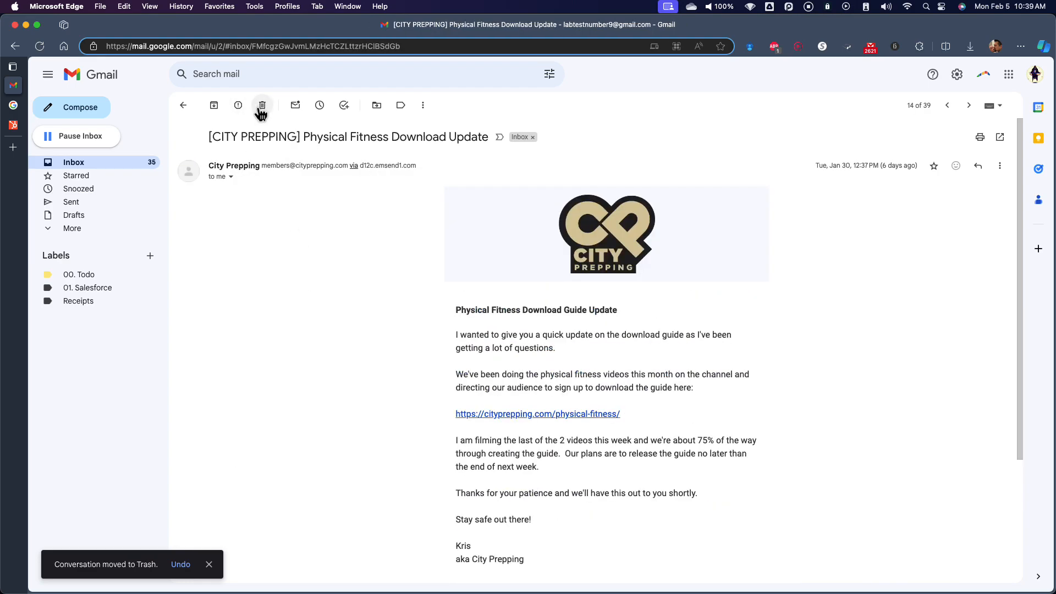
{"action": "left_click", "coordinate": [262, 107]}
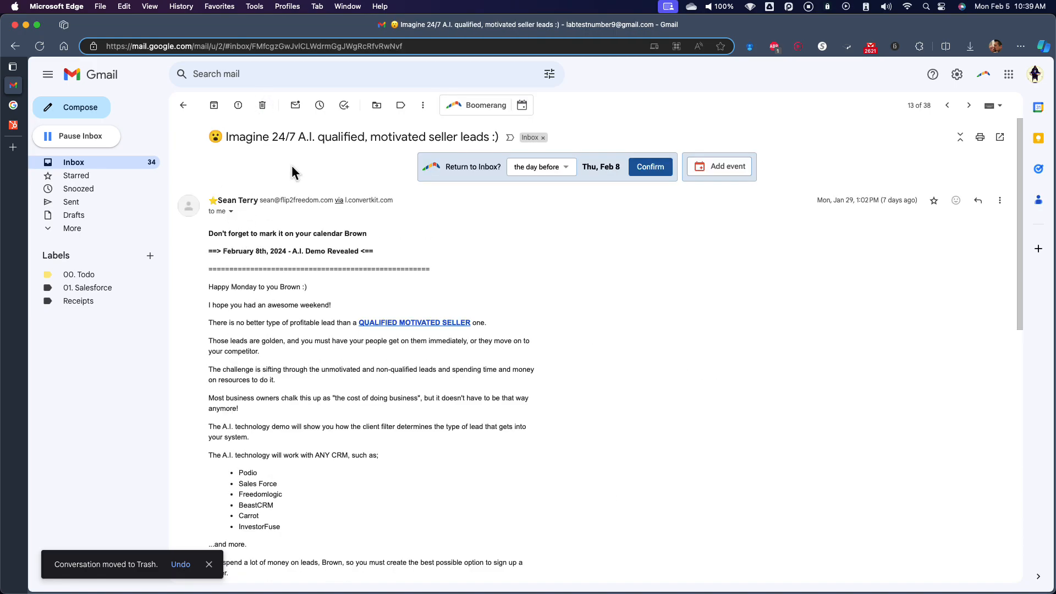
{"action": "left_click", "coordinate": [263, 105]}
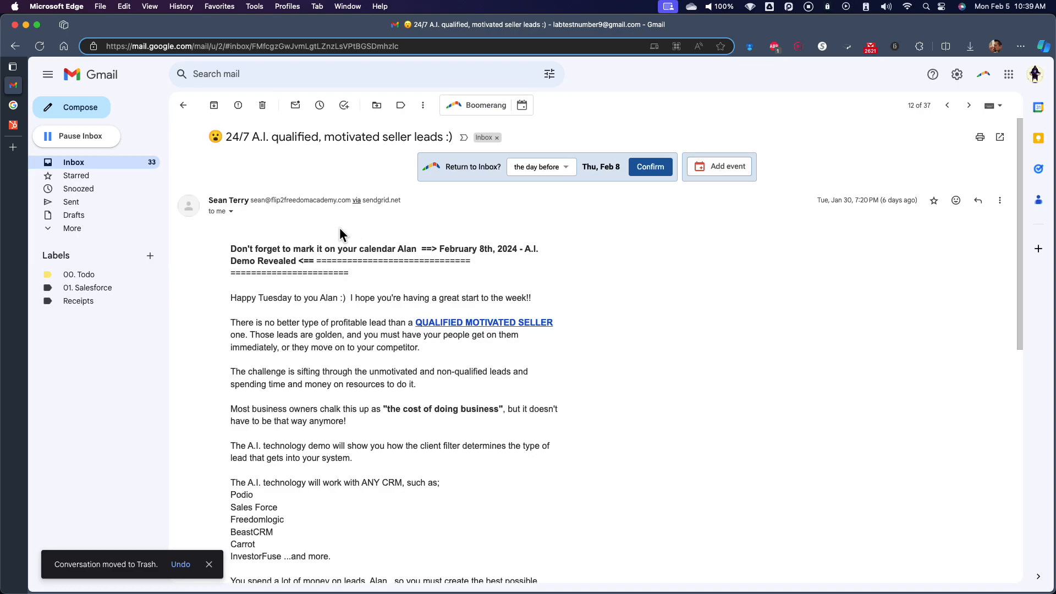
{"action": "left_click", "coordinate": [214, 105]}
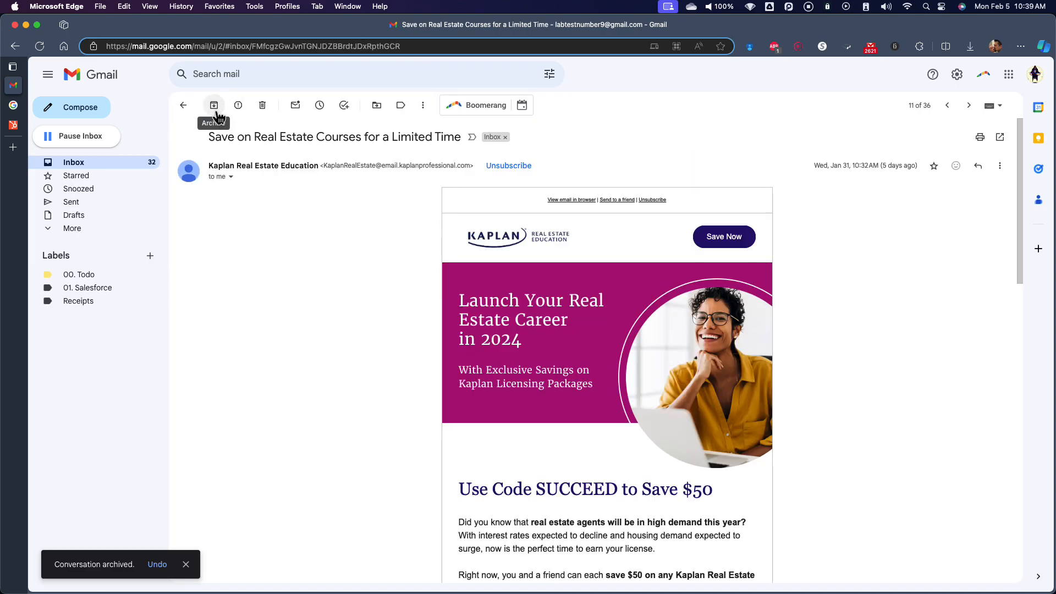
{"action": "left_click", "coordinate": [215, 107]}
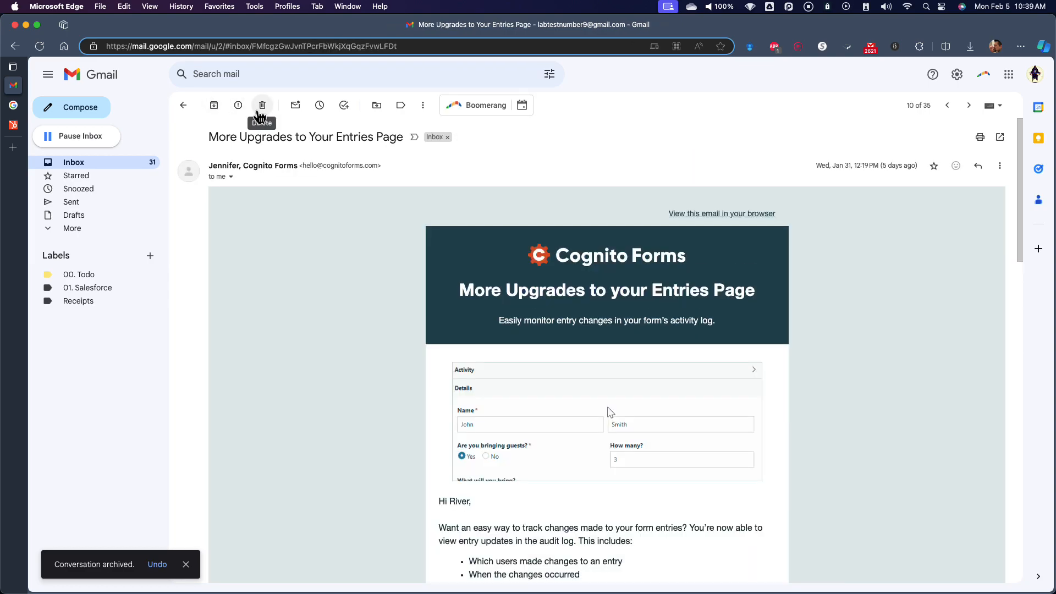
- Delete the "More Upgrades to Your Entries Page" and "FREE UNLIMITED SKIPTRACING" emails, and archive the next newer one
{"action": "left_click", "coordinate": [263, 106]}
{"action": "left_click", "coordinate": [263, 108]}
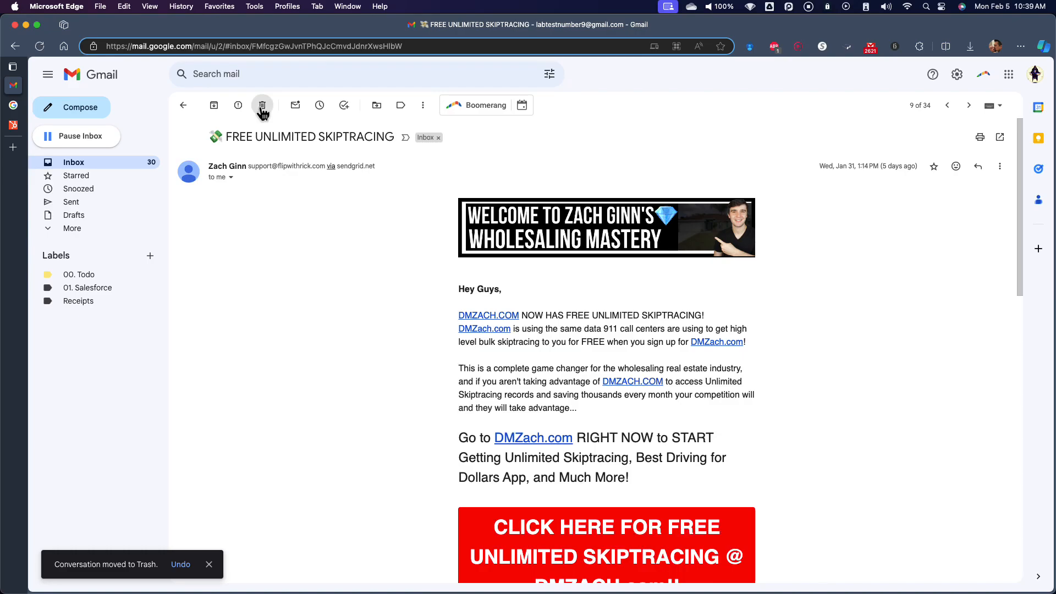
{"action": "left_click", "coordinate": [209, 109]}
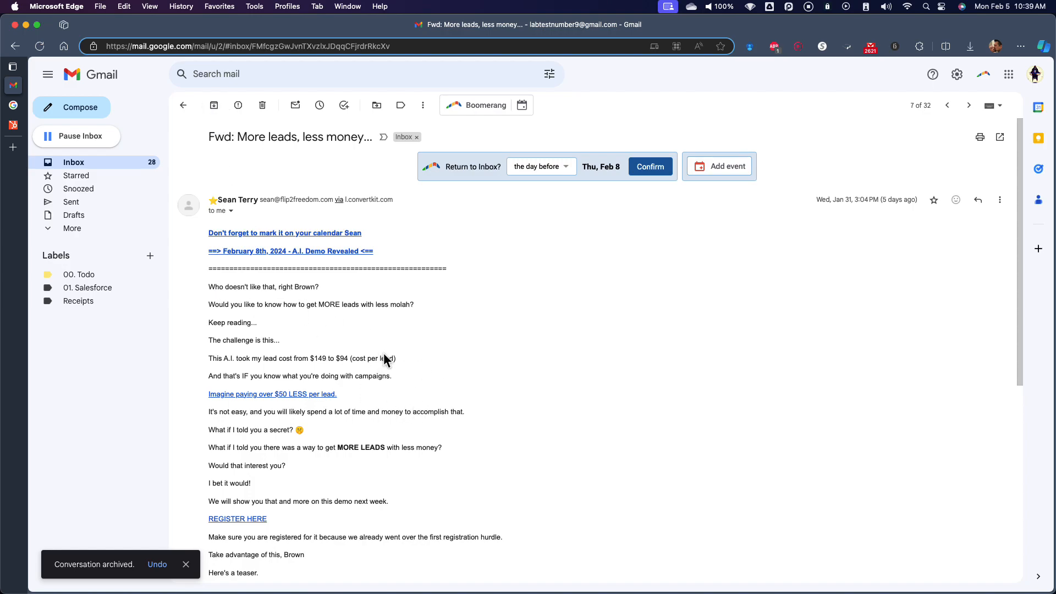
- Review the "Fwd: More leads, less money..." email and its Boomerang return suggestion, and go to the next newer conversation
{"action": "scroll", "coordinate": [391, 404], "scroll_direction": "down", "scroll_amount": 1}
{"action": "scroll", "coordinate": [391, 404], "scroll_direction": "up", "scroll_amount": 1}
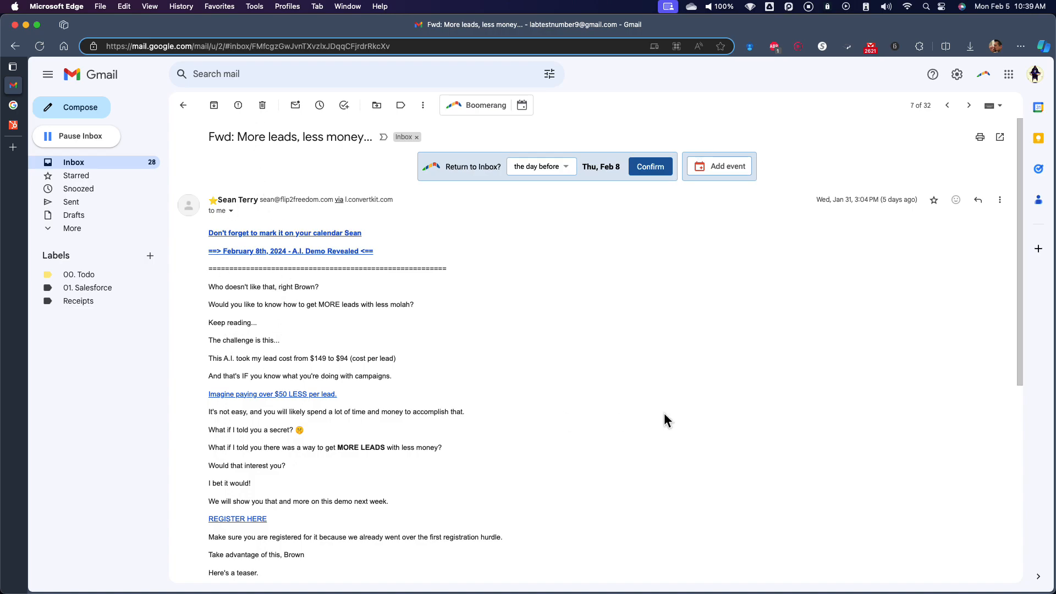
{"action": "left_click", "coordinate": [664, 170]}
{"action": "left_click", "coordinate": [948, 106]}
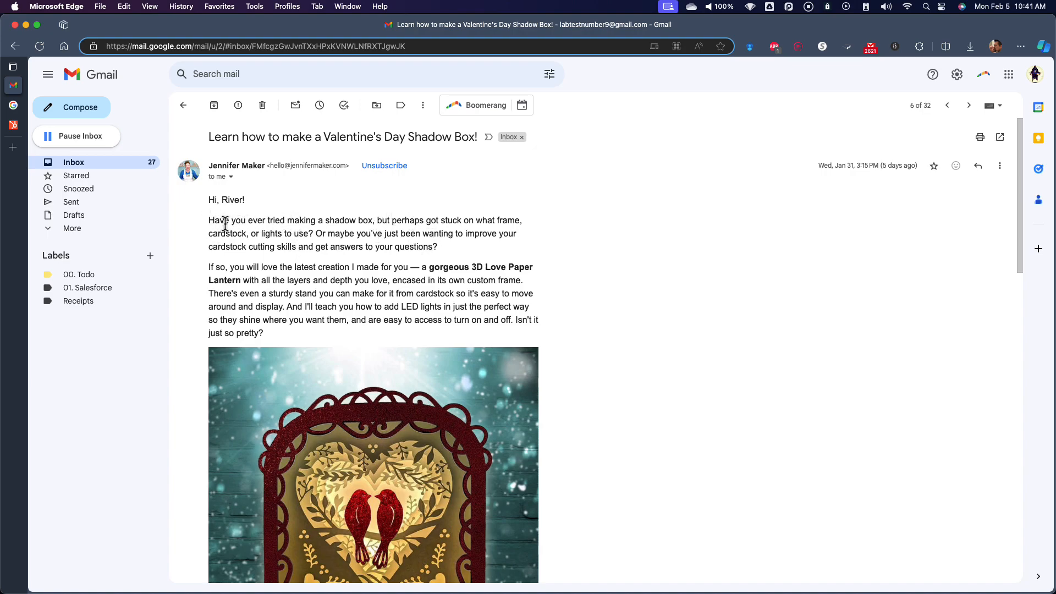
- Delete the "Learn how to make a Valentine's Day Shadow Box!" email and the next three newer ones, through "It's January 31, 2025."
{"action": "left_click", "coordinate": [263, 106]}
{"action": "left_click", "coordinate": [263, 106]}
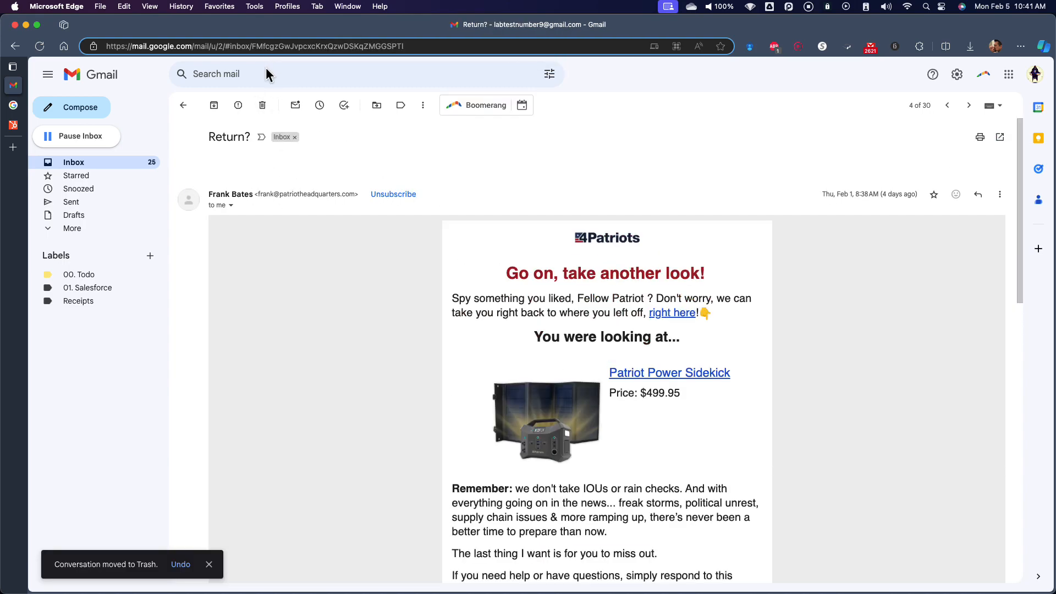
{"action": "left_click", "coordinate": [263, 107]}
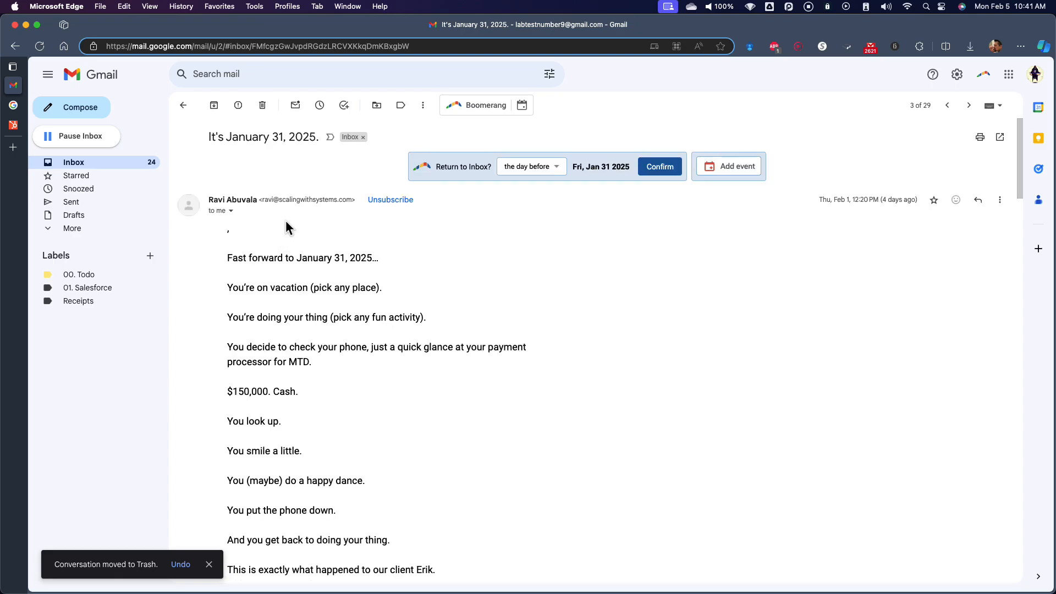
{"action": "left_click", "coordinate": [263, 106]}
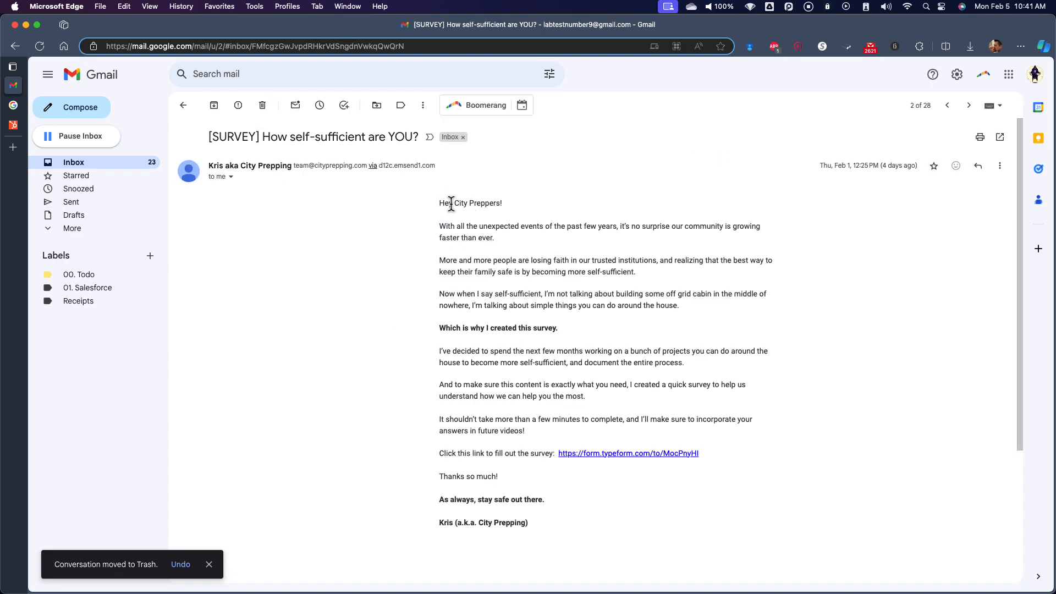
- Archive the "[SURVEY] How self-sufficient are YOU?" email, delete the "$25M CEO Journals Ever Day For 8 Years" email, and reload the inbox
{"action": "left_click", "coordinate": [214, 106]}
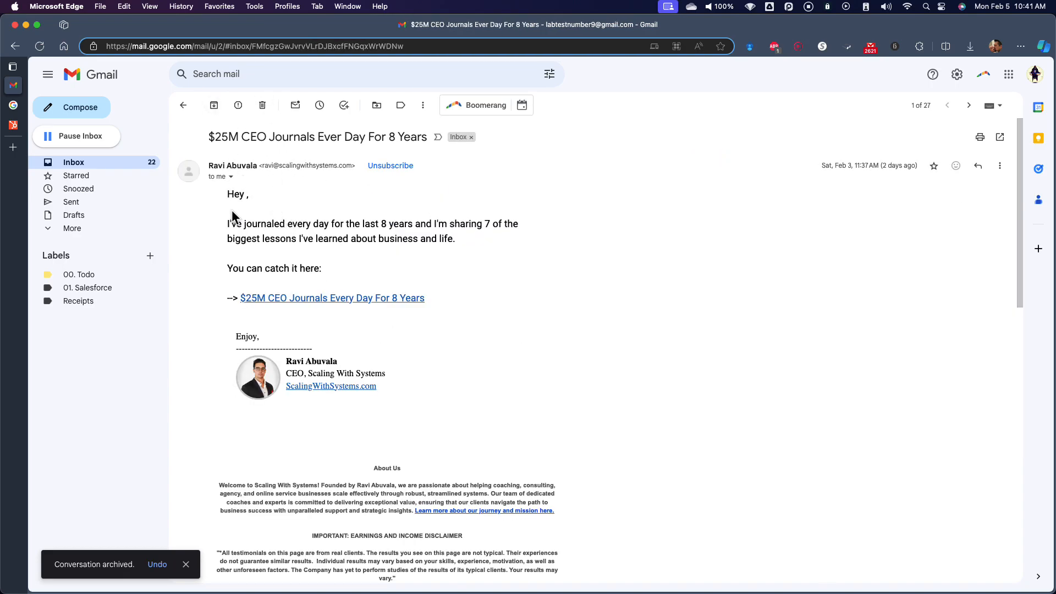
{"action": "left_click", "coordinate": [262, 105]}
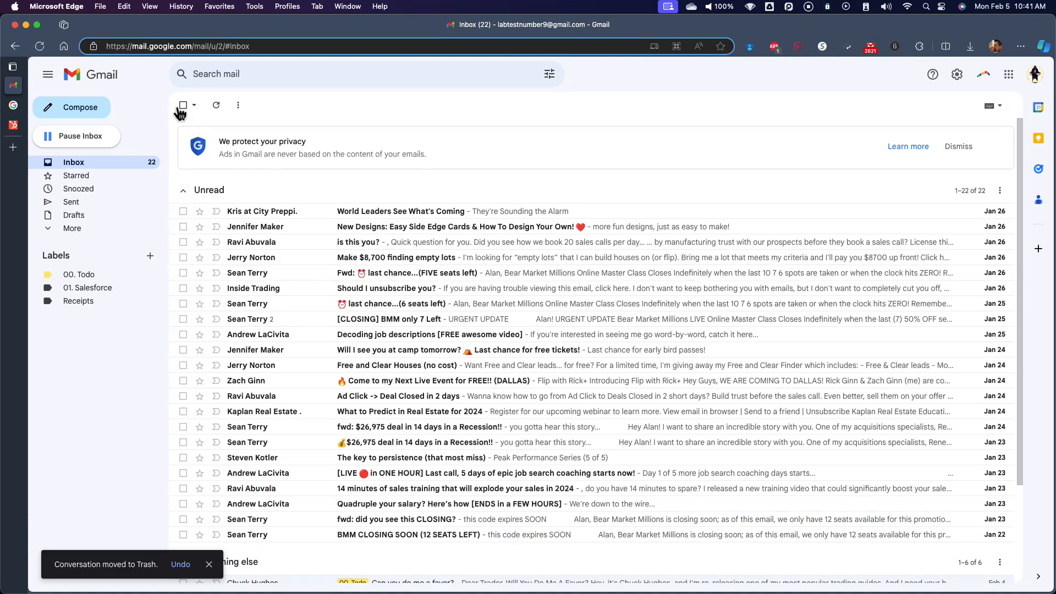
{"action": "left_click", "coordinate": [43, 48]}
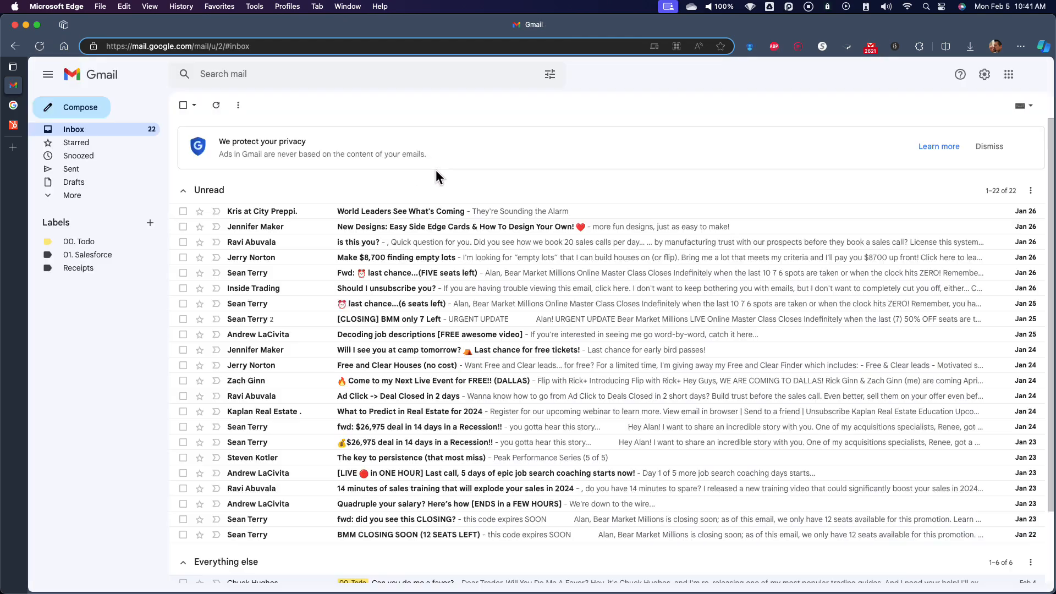
- Select every conversation remaining in the Unread section, mark them all as read, and reload the inbox
{"action": "scroll", "coordinate": [430, 229], "scroll_direction": "down", "scroll_amount": 2}
{"action": "scroll", "coordinate": [429, 231], "scroll_direction": "up", "scroll_amount": 2}
{"action": "scroll", "coordinate": [341, 274], "scroll_direction": "down", "scroll_amount": 1}
{"action": "scroll", "coordinate": [318, 274], "scroll_direction": "up", "scroll_amount": 1}
{"action": "left_click", "coordinate": [183, 517]}
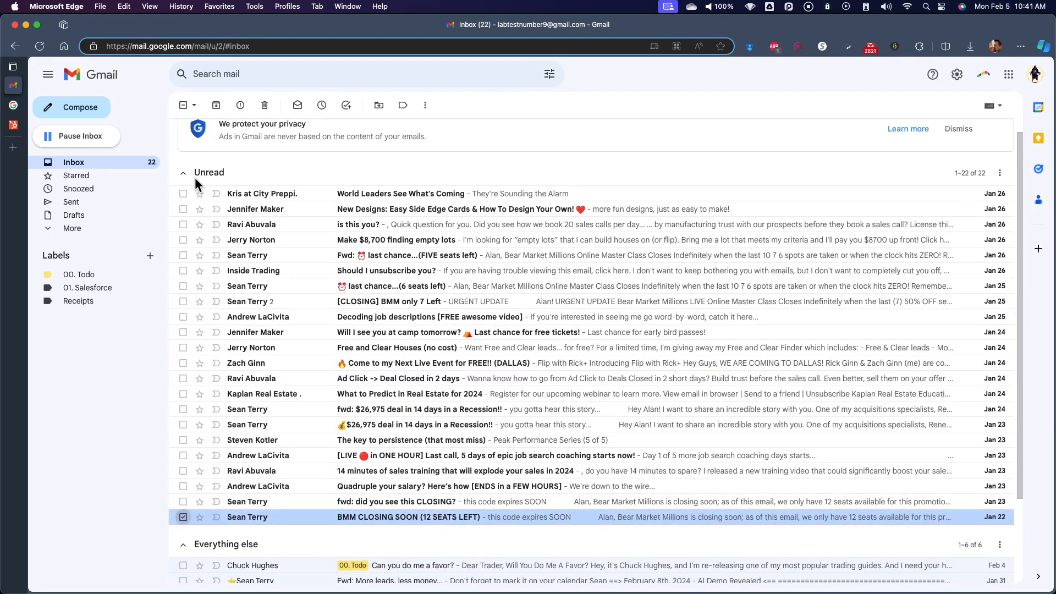
{"action": "left_click", "coordinate": [194, 192], "text": "shift"}
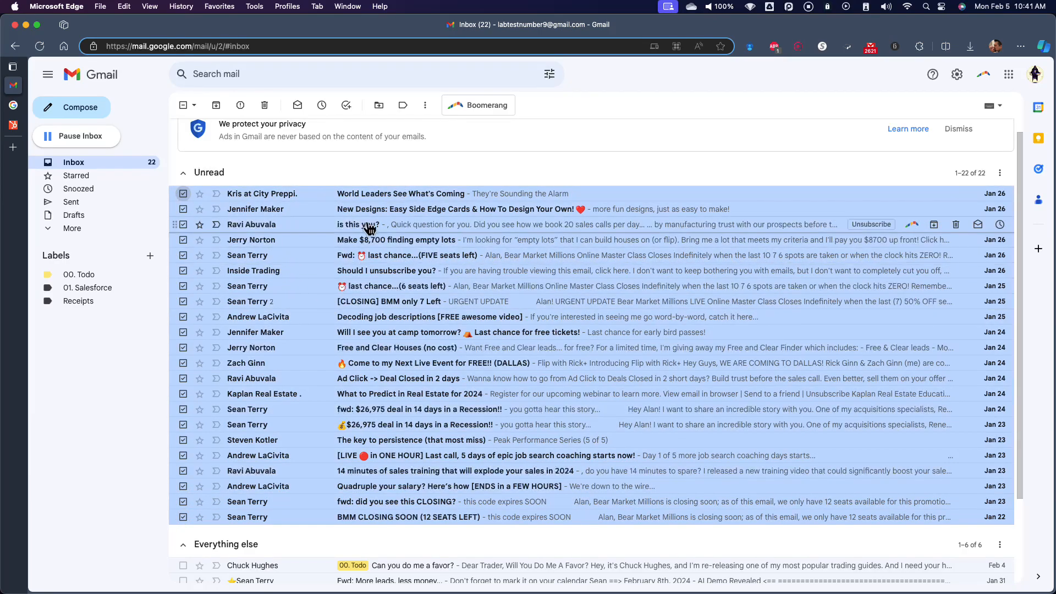
{"action": "left_click", "coordinate": [297, 108]}
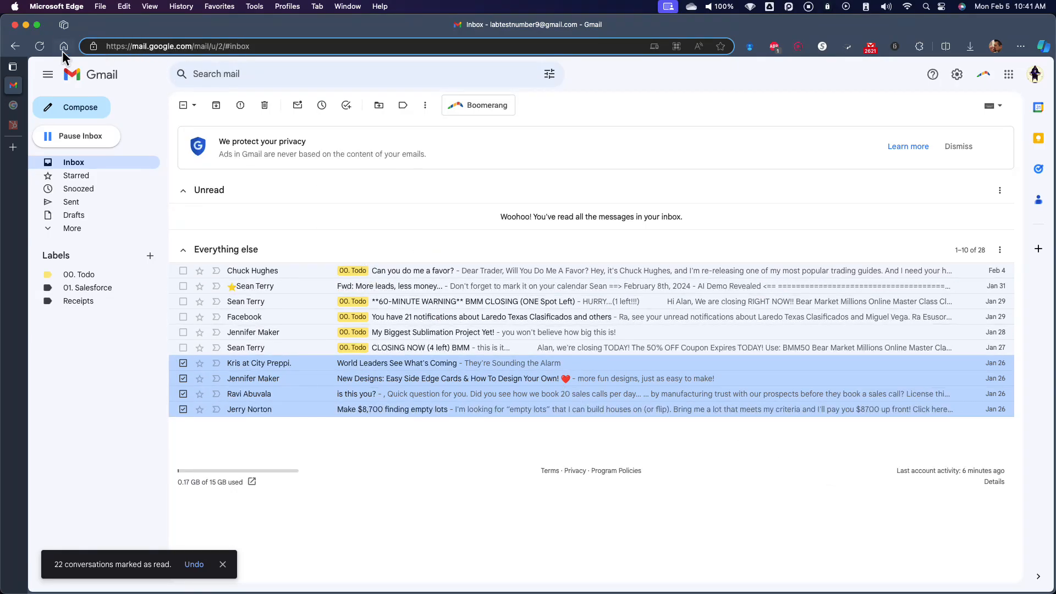
{"action": "left_click", "coordinate": [40, 47]}
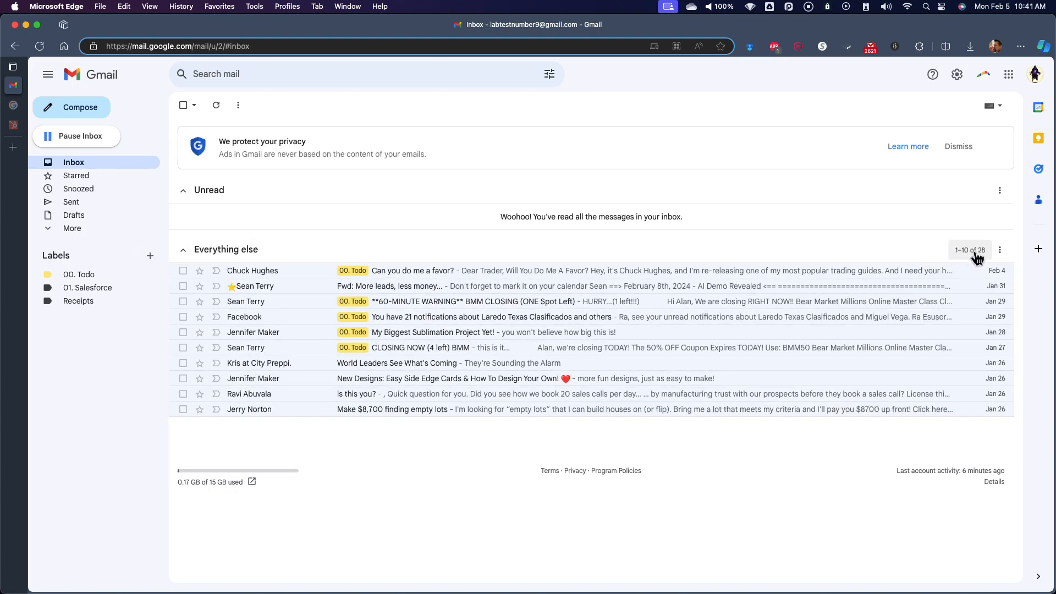
- In the full Gmail settings, set the inbox's Everything else section to show up to 50 items
{"action": "left_click", "coordinate": [957, 75]}
{"action": "left_click", "coordinate": [940, 135]}
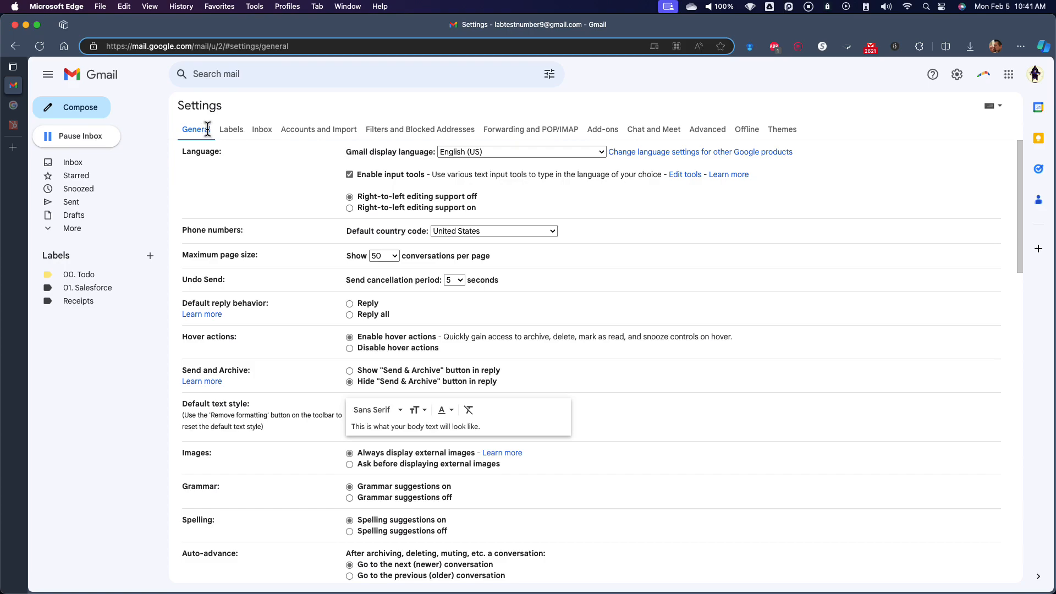
{"action": "left_click", "coordinate": [231, 130]}
{"action": "scroll", "coordinate": [429, 275], "scroll_direction": "down", "scroll_amount": 3}
{"action": "scroll", "coordinate": [429, 325], "scroll_direction": "up", "scroll_amount": 3}
{"action": "left_click", "coordinate": [263, 130]}
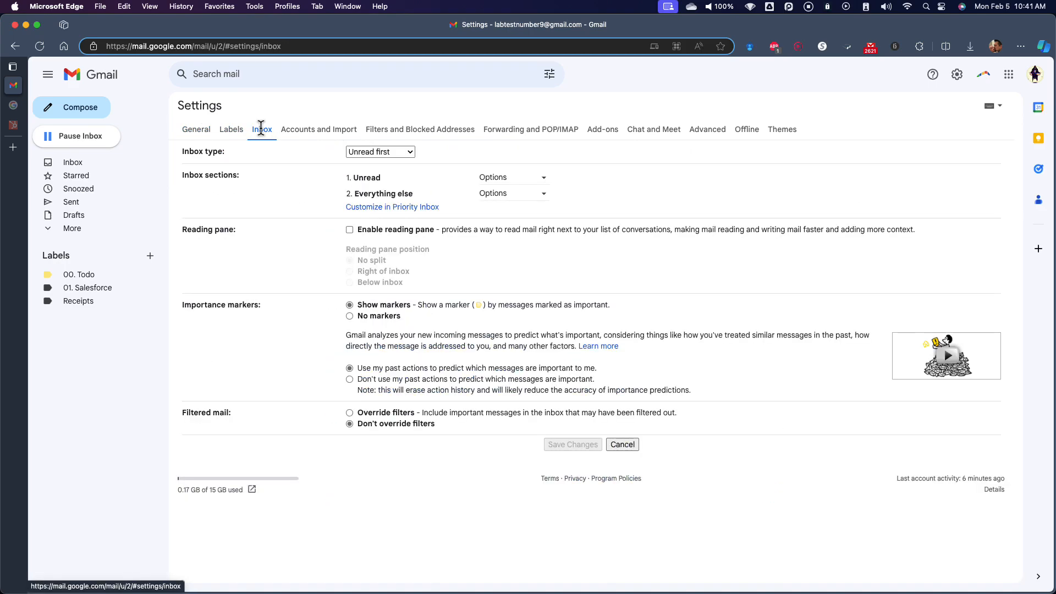
{"action": "left_click", "coordinate": [528, 196]}
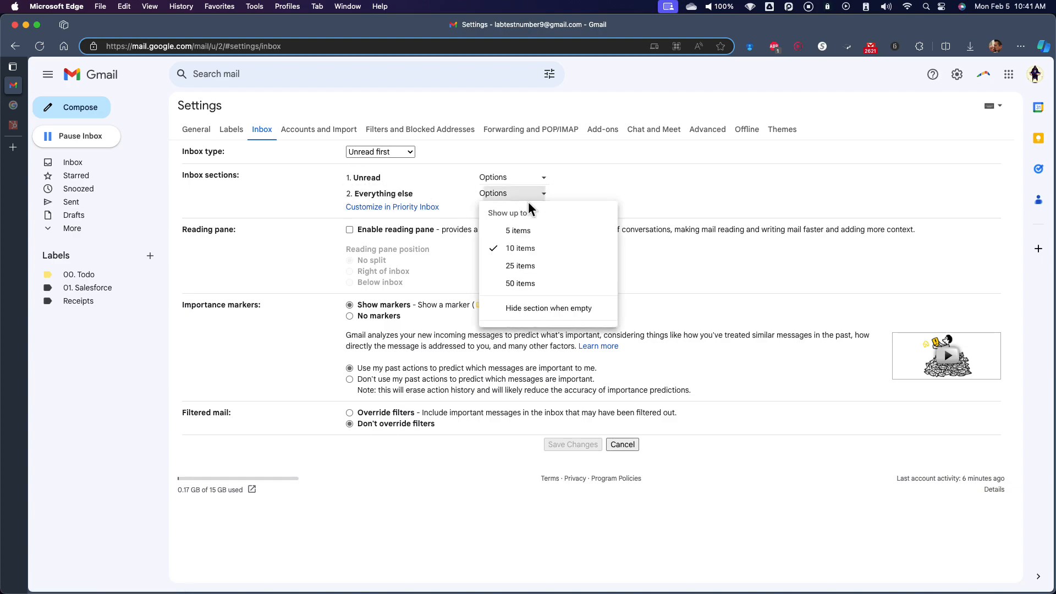
{"action": "left_click", "coordinate": [527, 284]}
- Set the Unread inbox section to show up to 50 items, check the Everything else option, and save the changes
{"action": "left_click", "coordinate": [514, 176]}
{"action": "left_click", "coordinate": [523, 268]}
{"action": "left_click", "coordinate": [508, 196]}
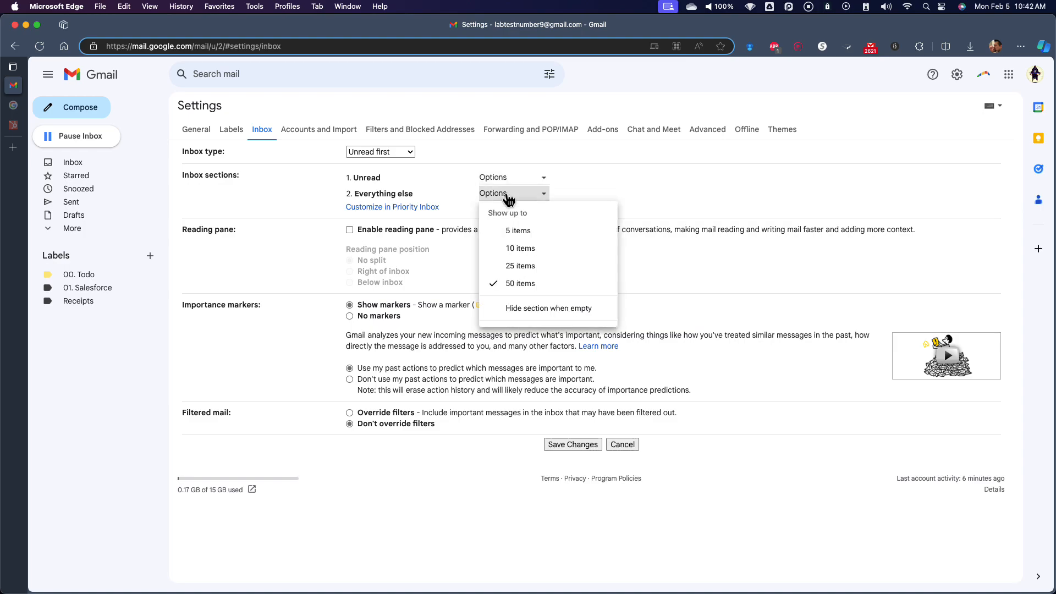
{"action": "left_click", "coordinate": [625, 201]}
{"action": "left_click", "coordinate": [580, 444]}
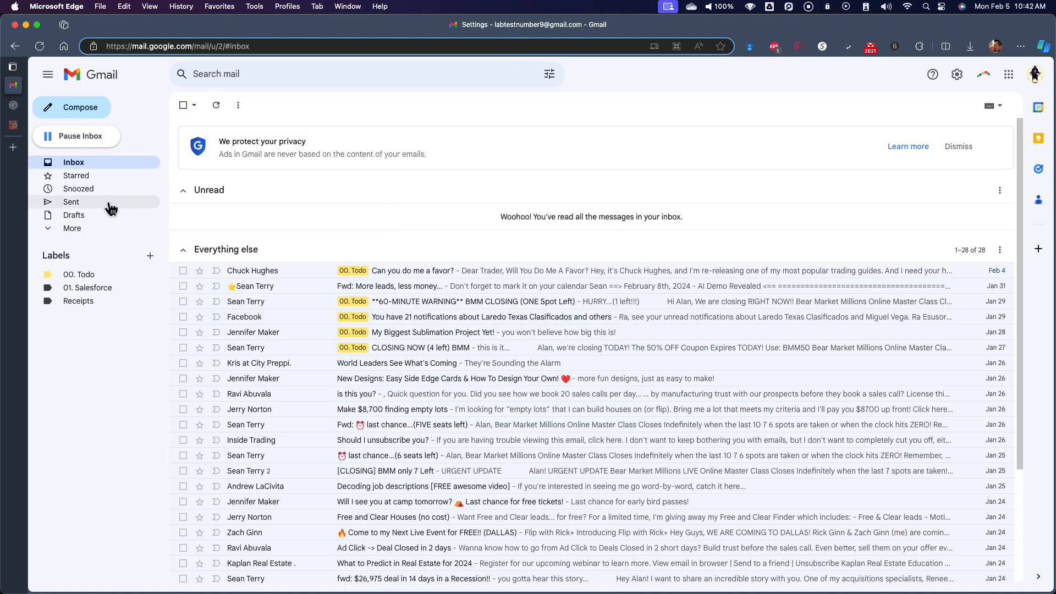
- Look over the full Everything else list and open its oldest email, "BMM CLOSING SOON (12 SEATS LEFT)"
{"action": "scroll", "coordinate": [440, 236], "scroll_direction": "down", "scroll_amount": 3}
{"action": "scroll", "coordinate": [495, 330], "scroll_direction": "up", "scroll_amount": 3}
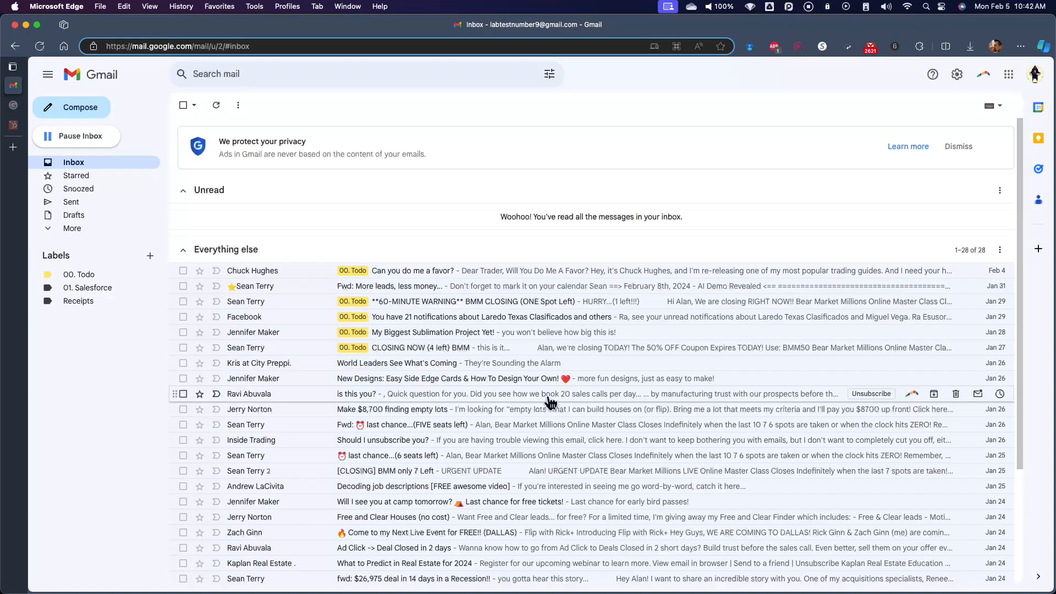
{"action": "scroll", "coordinate": [550, 358], "scroll_direction": "down", "scroll_amount": 3}
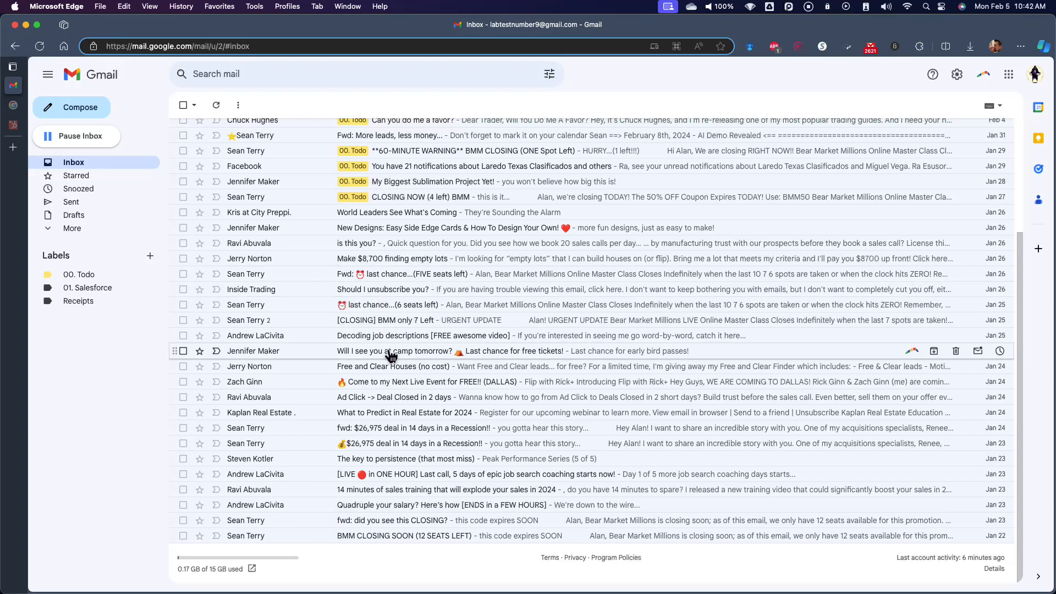
{"action": "scroll", "coordinate": [364, 335], "scroll_direction": "up", "scroll_amount": 3}
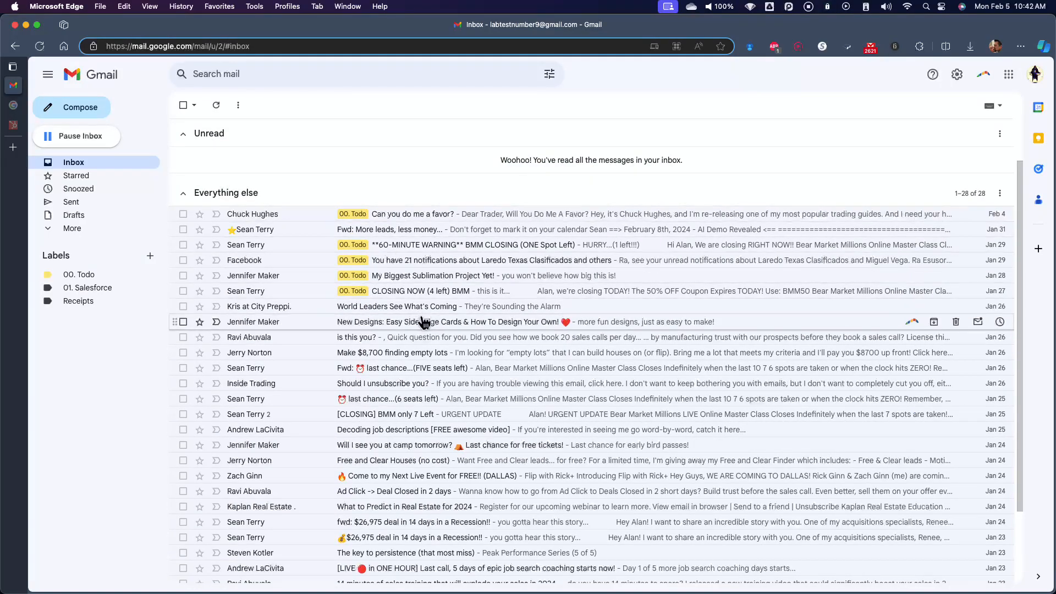
{"action": "scroll", "coordinate": [363, 330], "scroll_direction": "down", "scroll_amount": 3}
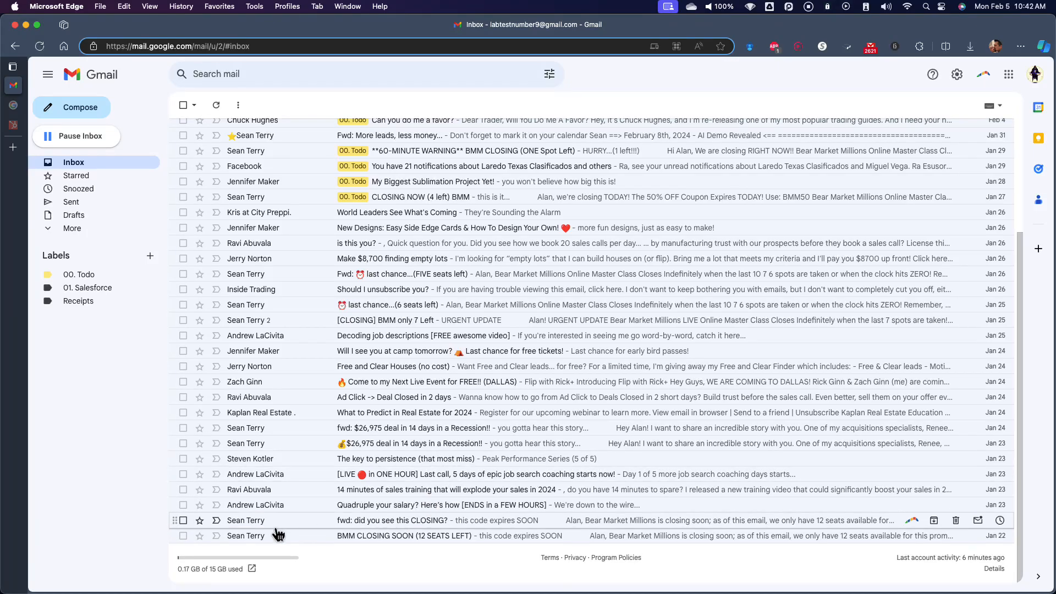
{"action": "scroll", "coordinate": [443, 441], "scroll_direction": "up", "scroll_amount": 3}
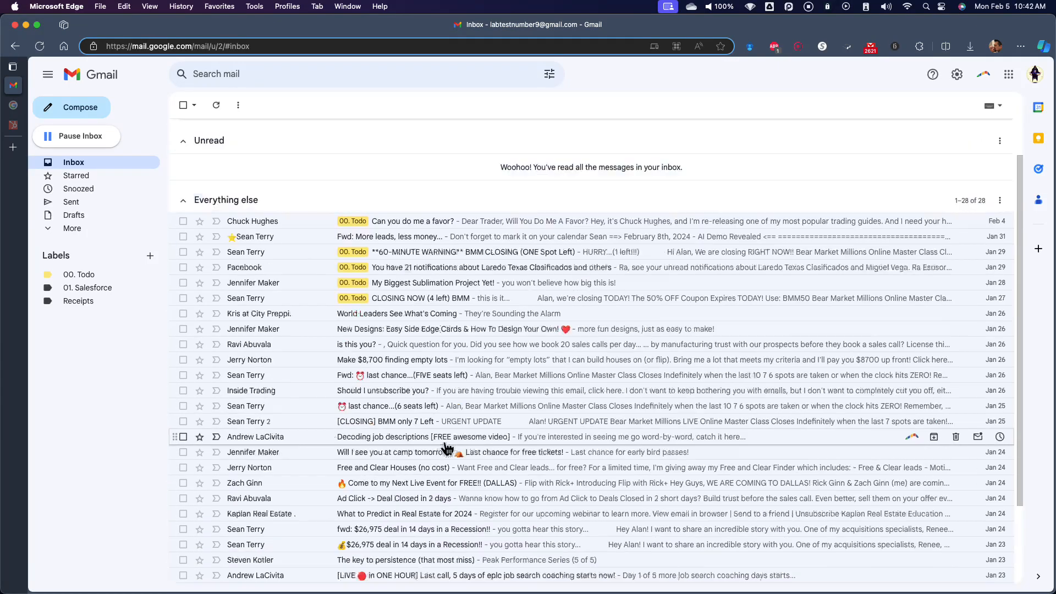
{"action": "scroll", "coordinate": [476, 396], "scroll_direction": "down", "scroll_amount": 3}
{"action": "left_click", "coordinate": [401, 535]}
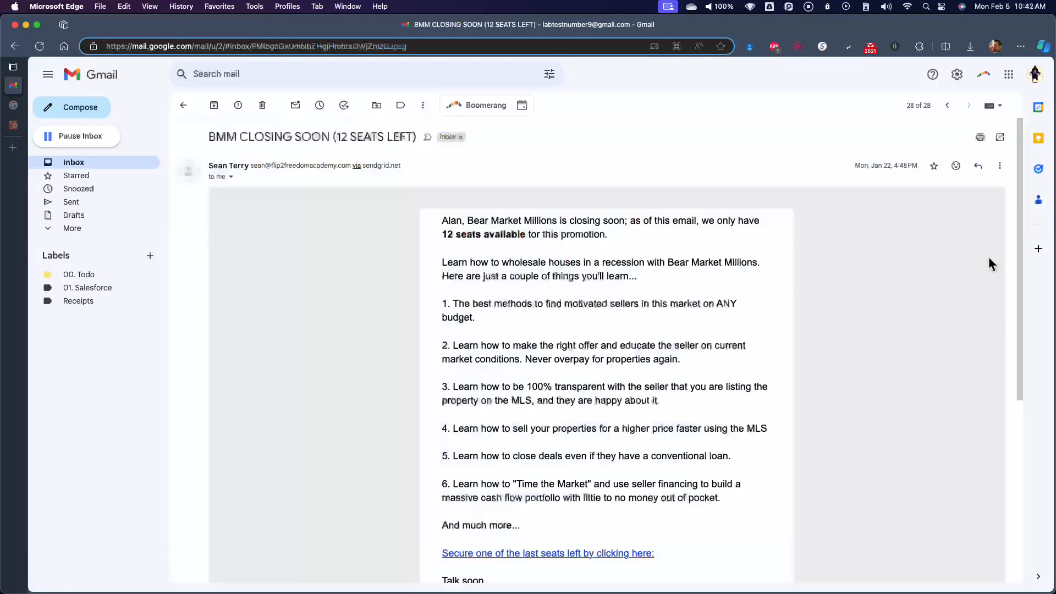
- Skim the "BMM CLOSING SOON (12 SEATS LEFT)" email and delete it
{"action": "scroll", "coordinate": [531, 314], "scroll_direction": "down", "scroll_amount": 10}
{"action": "scroll", "coordinate": [594, 338], "scroll_direction": "up", "scroll_amount": 10}
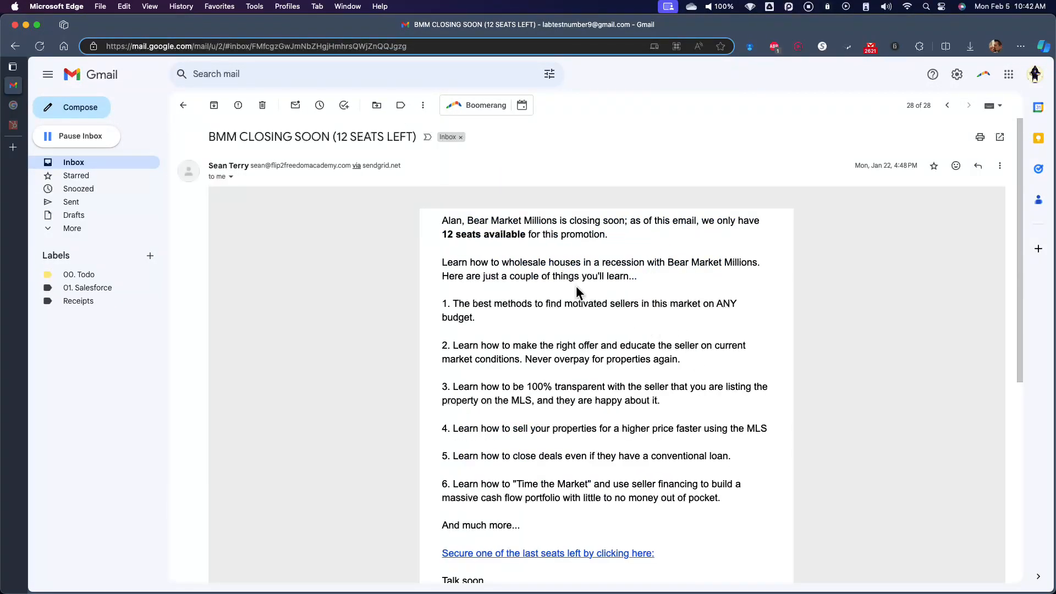
{"action": "scroll", "coordinate": [715, 326], "scroll_direction": "down", "scroll_amount": 1}
{"action": "scroll", "coordinate": [708, 328], "scroll_direction": "down", "scroll_amount": 1}
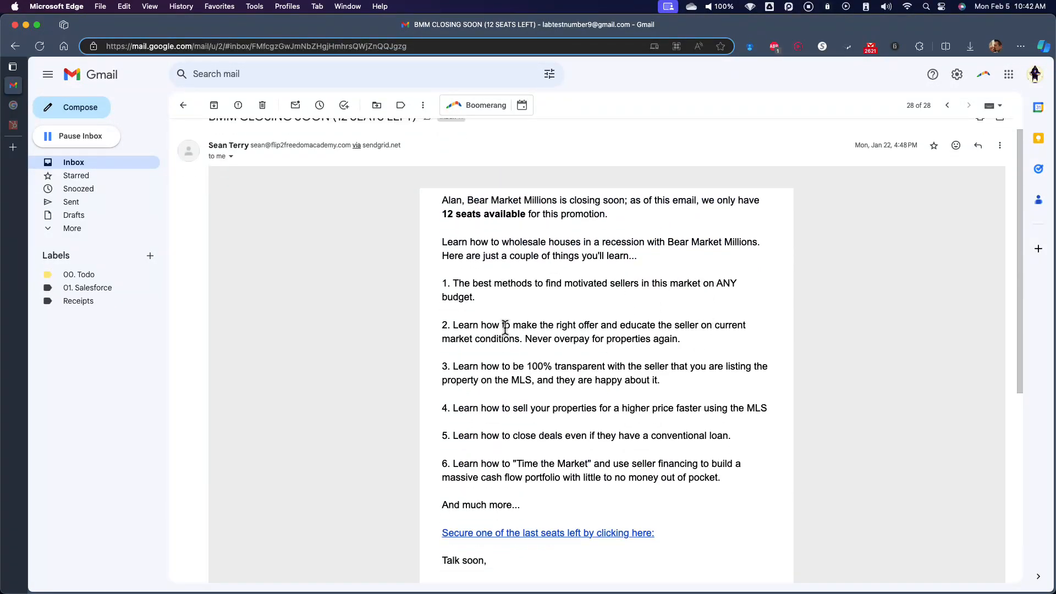
{"action": "scroll", "coordinate": [510, 330], "scroll_direction": "up", "scroll_amount": 1}
{"action": "left_click", "coordinate": [262, 105]}
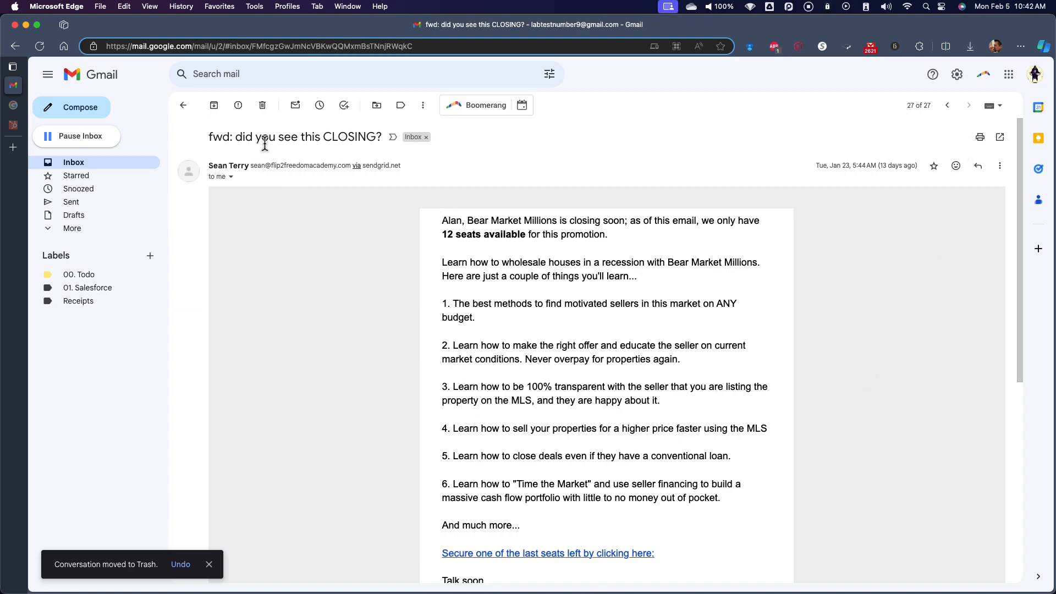
- Delete the next three emails: "fwd: did you see this CLOSING?", "Quadruple your salary?" and "14 minutes of sales training"
{"action": "left_click", "coordinate": [262, 105]}
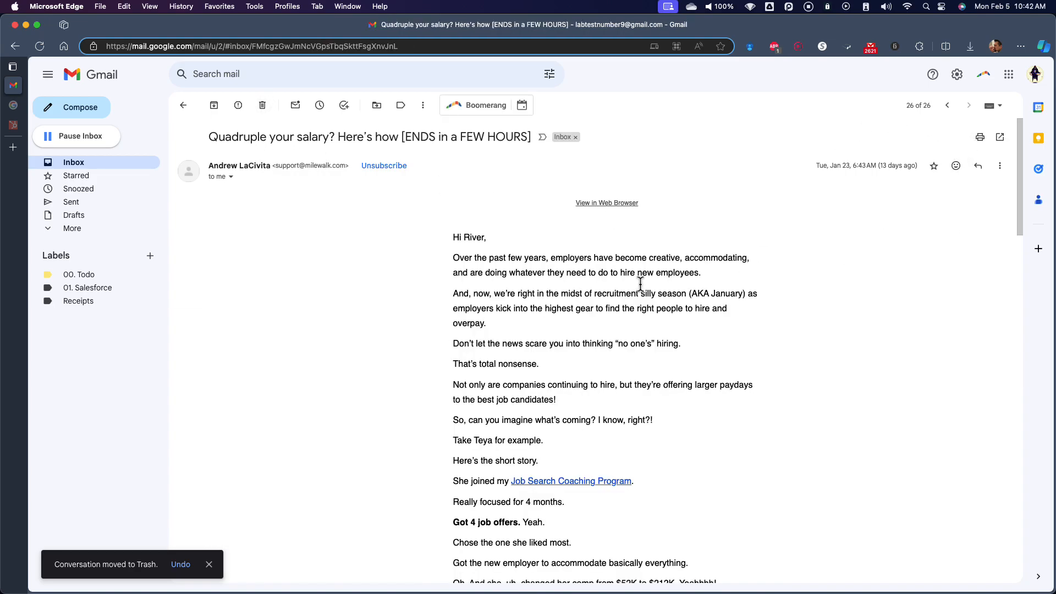
{"action": "double_click", "coordinate": [511, 256]}
{"action": "left_click", "coordinate": [262, 105]}
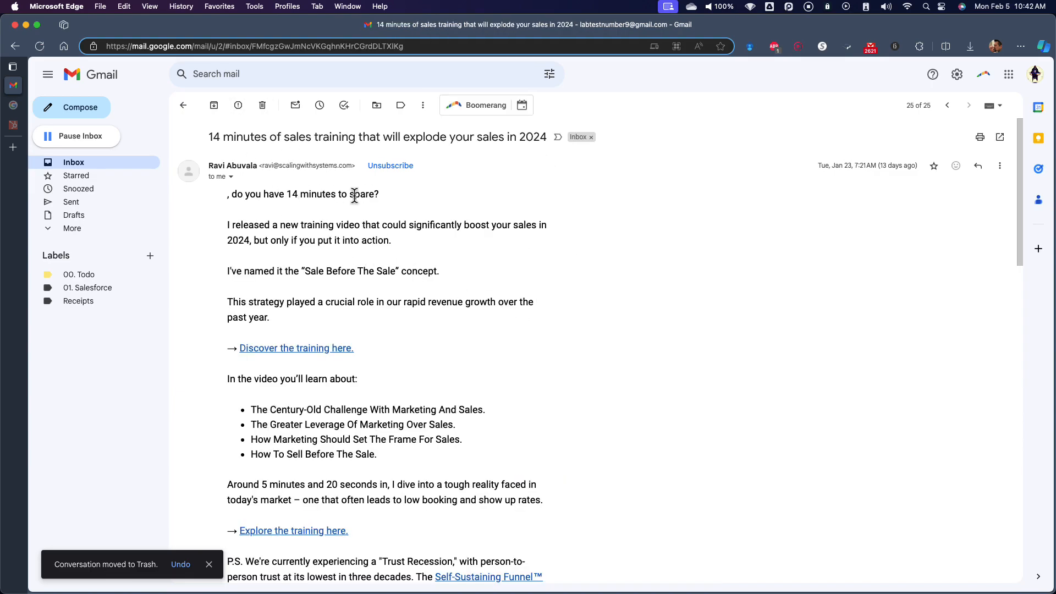
{"action": "left_click", "coordinate": [262, 105]}
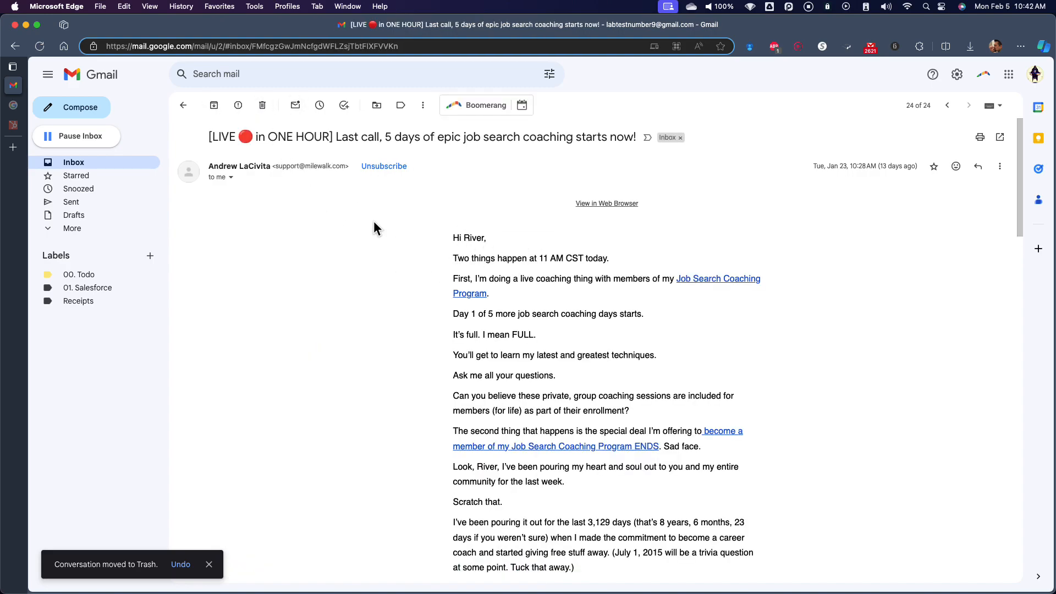
- Label the "[LIVE in ONE HOUR] Last call" email 00. Todo and return to the inbox
{"action": "left_click", "coordinate": [400, 105]}
{"action": "left_click", "coordinate": [426, 183]}
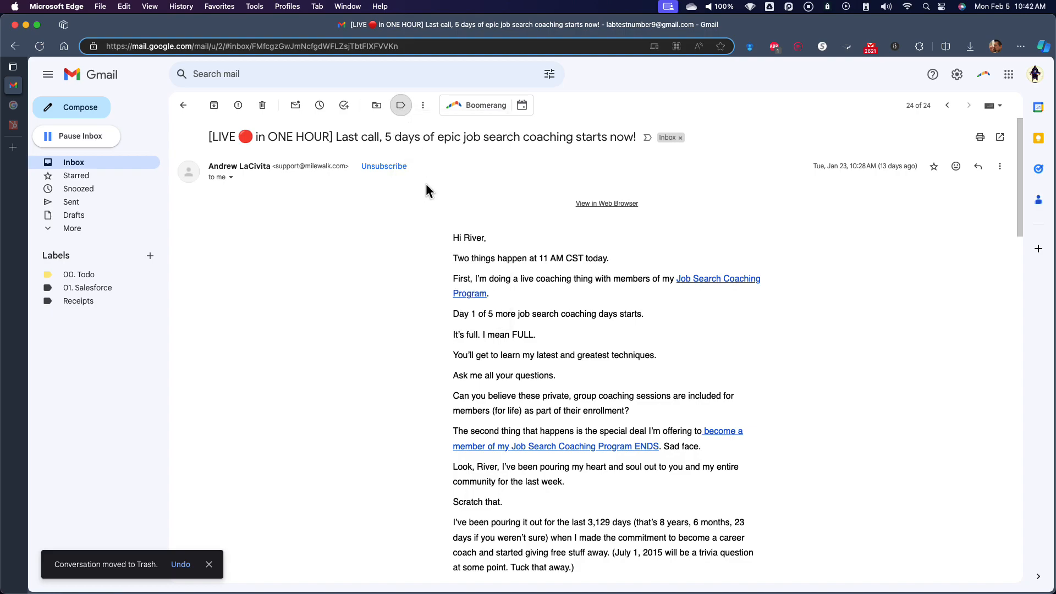
{"action": "left_click", "coordinate": [185, 107]}
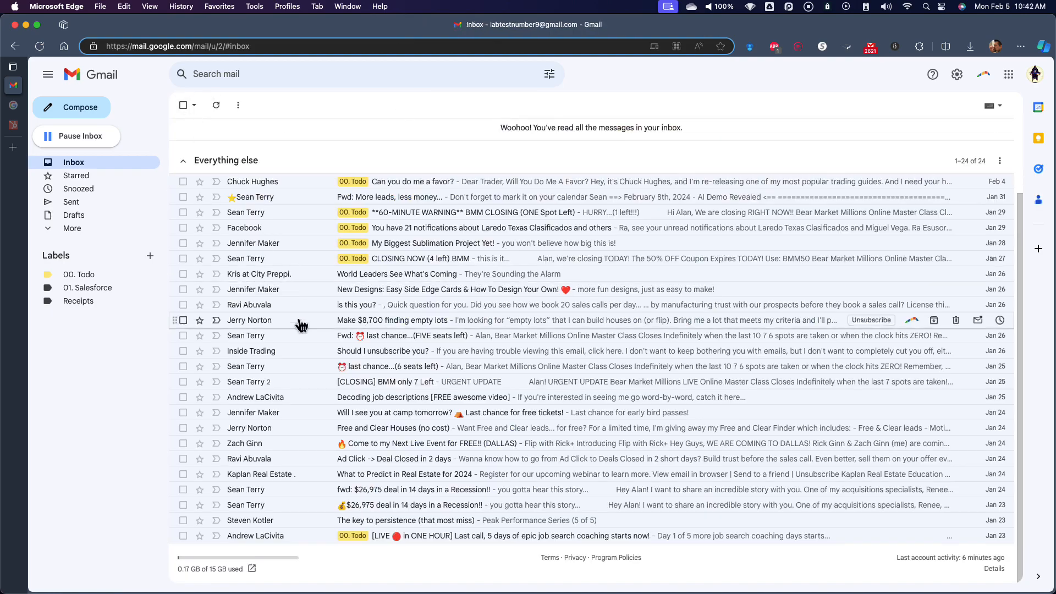
- Select the consecutive emails from the Jan 23 "$26,975 deal in 14 days" up to "New Designs: Easy Side Edge Cards" and delete them
{"action": "left_click", "coordinate": [184, 506]}
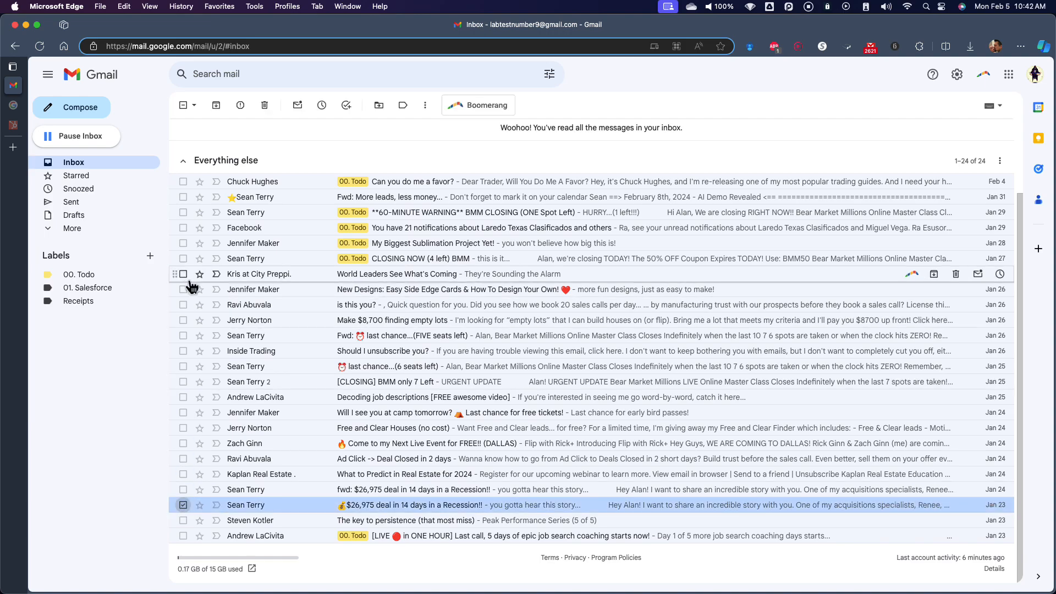
{"action": "left_click", "coordinate": [183, 289], "text": "shift"}
{"action": "left_click", "coordinate": [264, 105]}
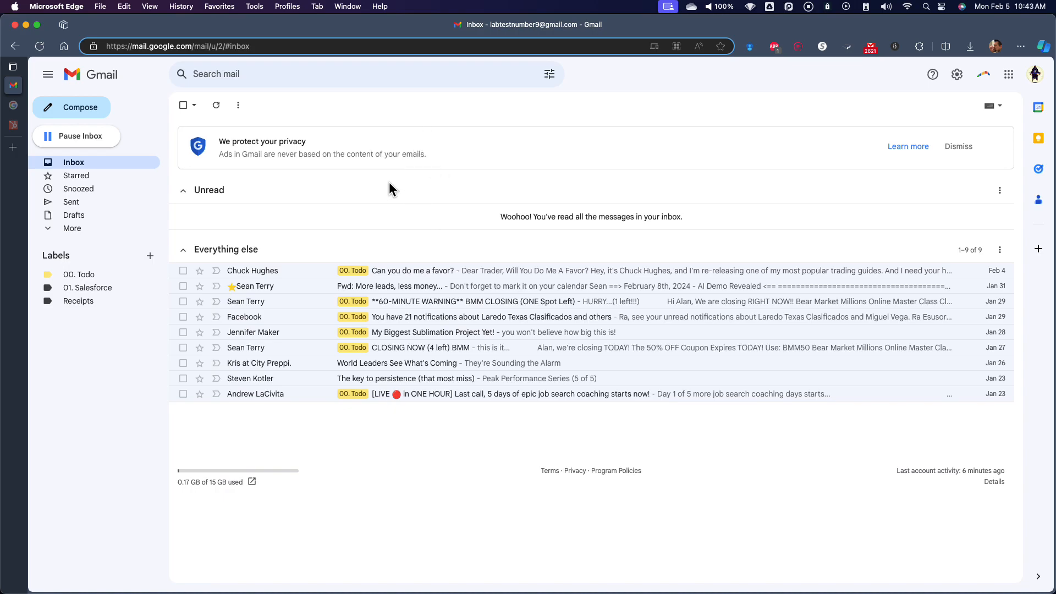
- Look through the "Can you do me a favor?" and "Fwd: More leads, less money..." emails, then return to the inbox
{"action": "left_click", "coordinate": [420, 272]}
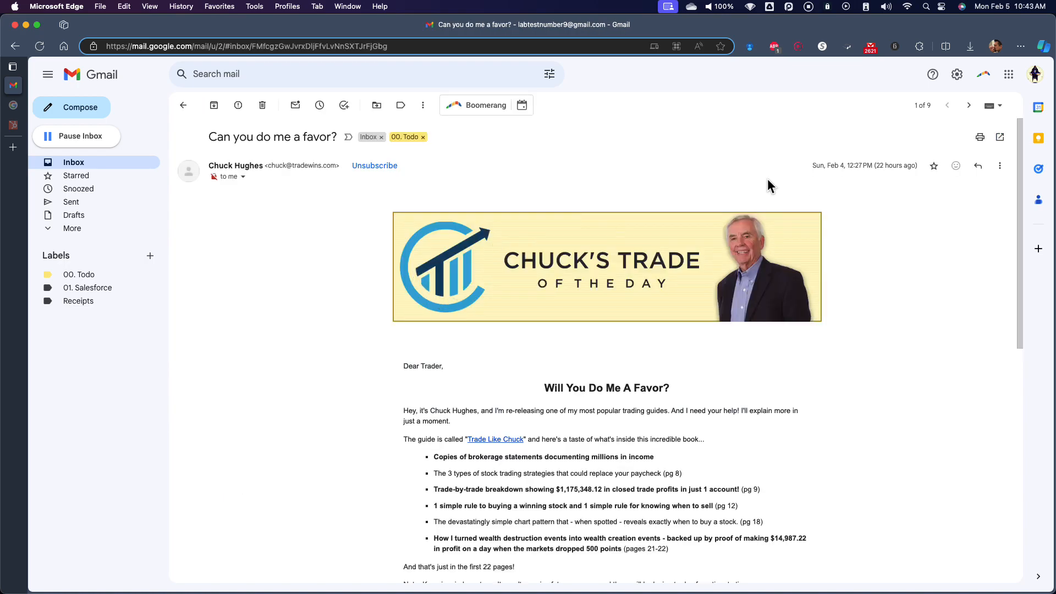
{"action": "scroll", "coordinate": [704, 328], "scroll_direction": "down", "scroll_amount": 10}
{"action": "scroll", "coordinate": [793, 333], "scroll_direction": "up", "scroll_amount": 10}
{"action": "left_click", "coordinate": [968, 105]}
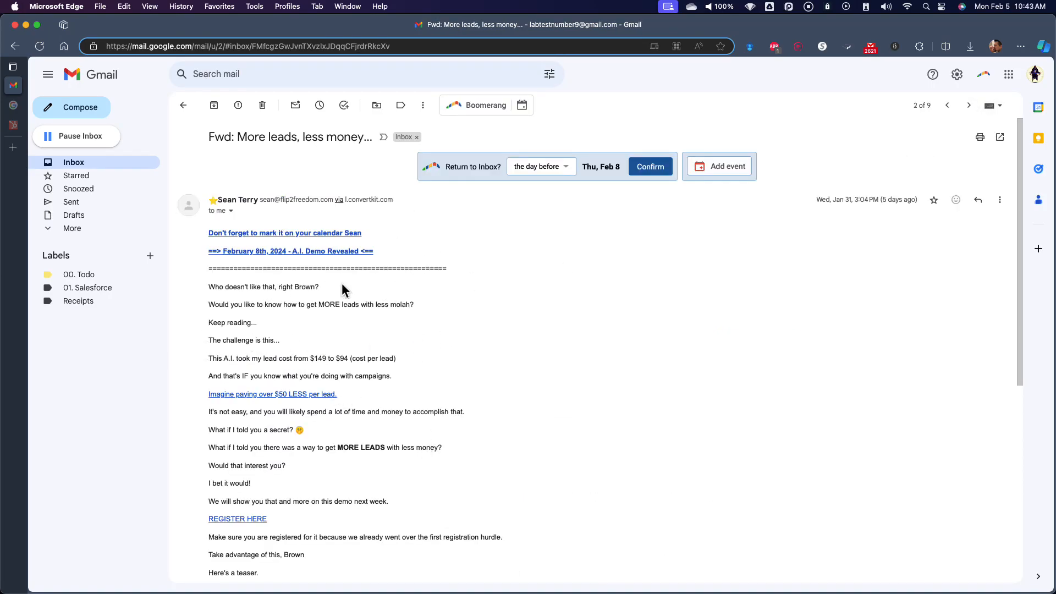
{"action": "left_click", "coordinate": [95, 167]}
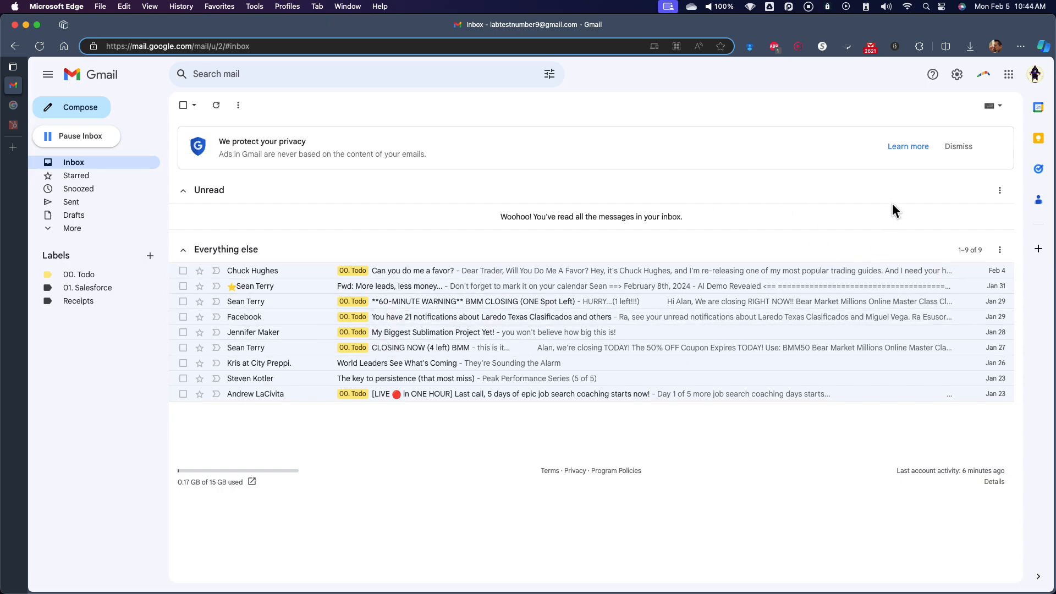
{"action": "left_click", "coordinate": [443, 271]}
{"action": "key", "text": "super+bracketleft"}
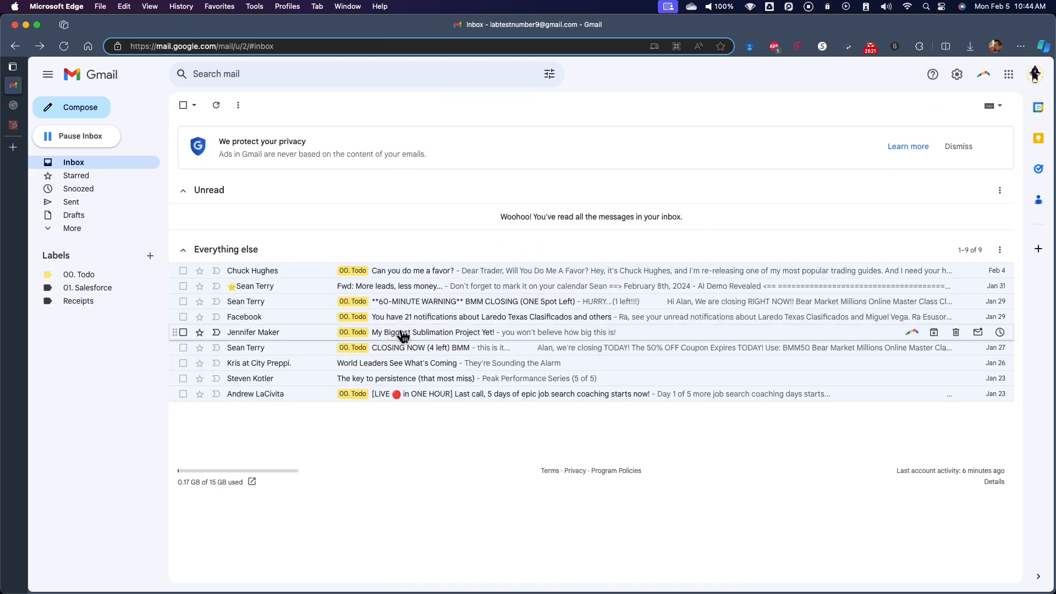
- Enable Custom keyboard shortcuts in the advanced Gmail settings and save the changes
{"action": "left_click", "coordinate": [957, 74]}
{"action": "left_click", "coordinate": [935, 130]}
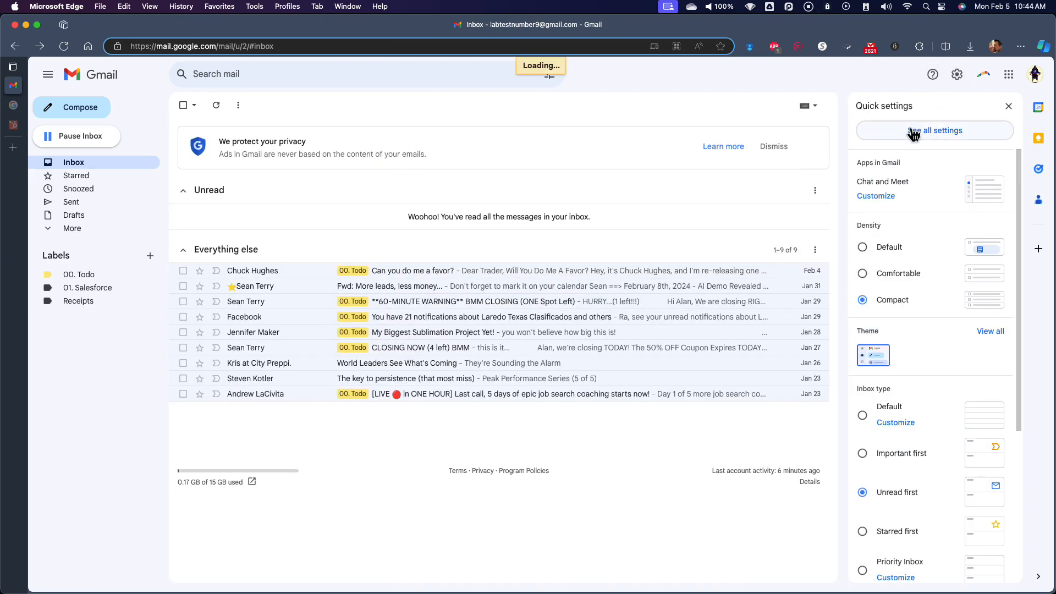
{"action": "left_click", "coordinate": [708, 131]}
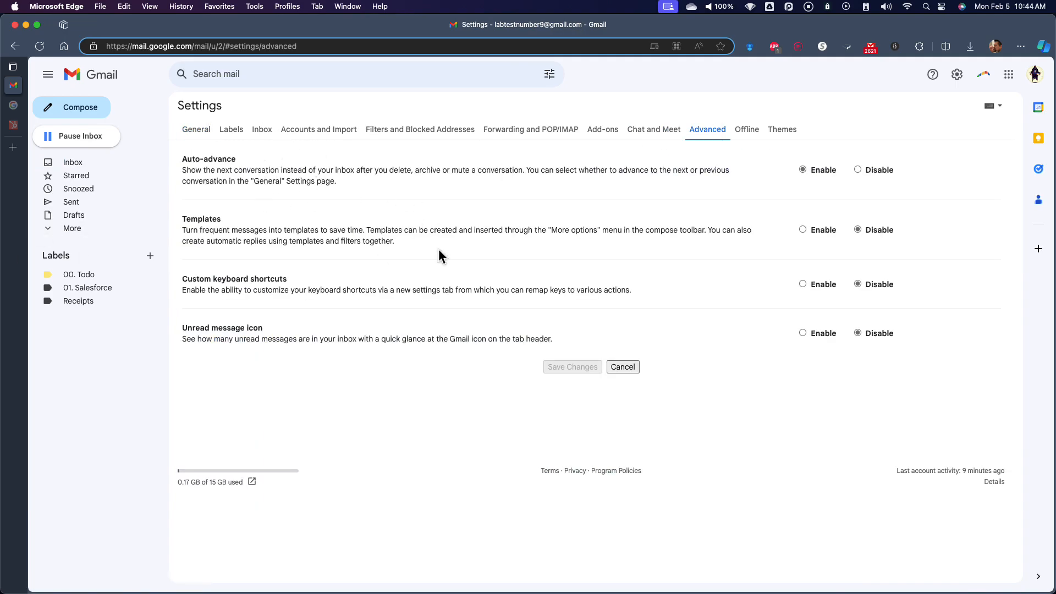
{"action": "left_click_drag", "start_coordinate": [183, 278], "coordinate": [287, 281]}
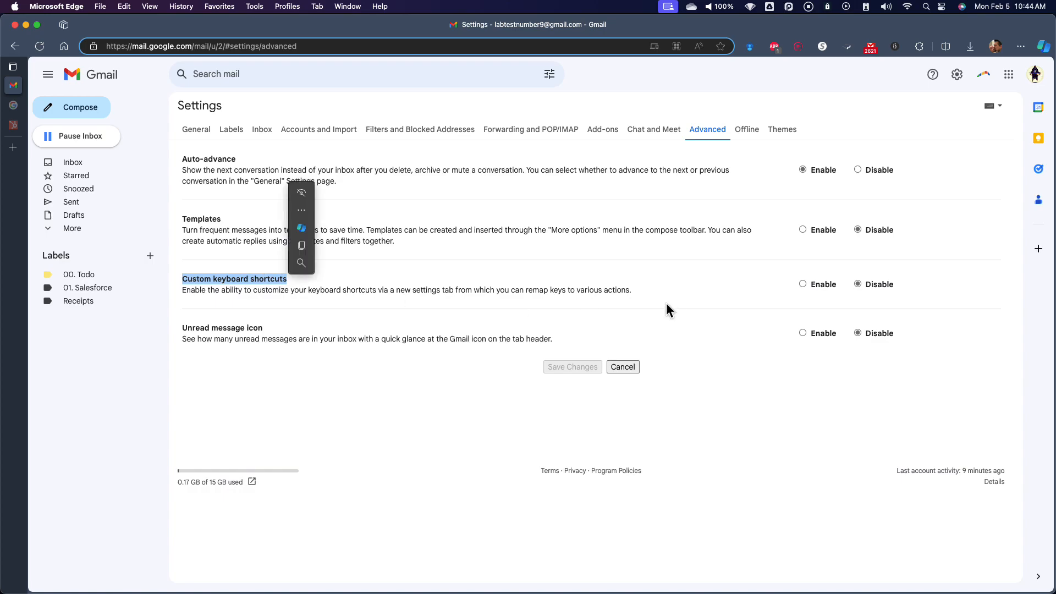
{"action": "left_click", "coordinate": [803, 284]}
{"action": "left_click", "coordinate": [595, 365]}
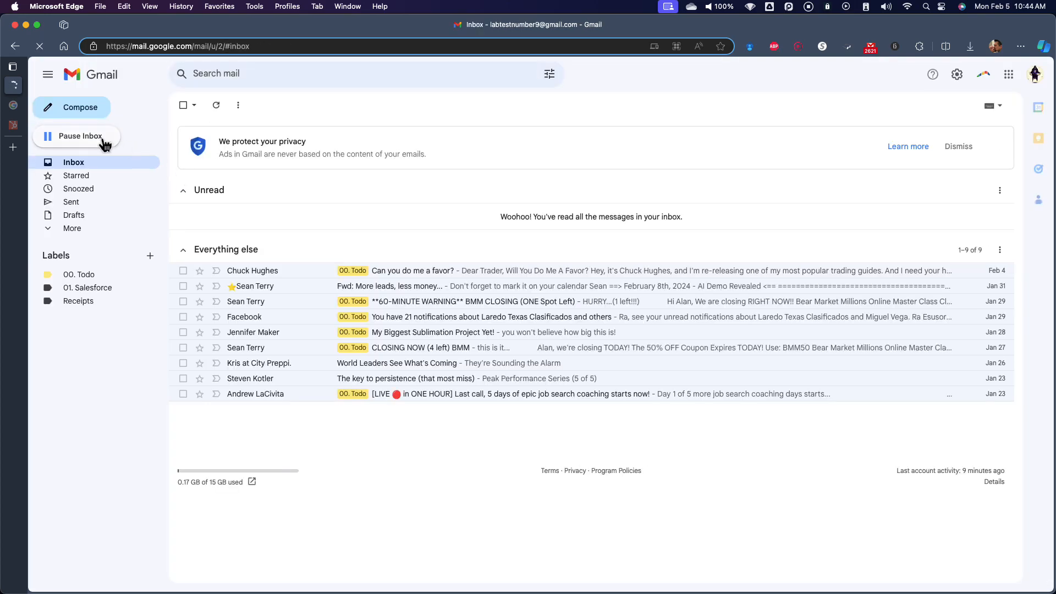
- View the "Fwd: More leads, less money..." email and go back to the inbox
{"action": "left_click", "coordinate": [413, 288]}
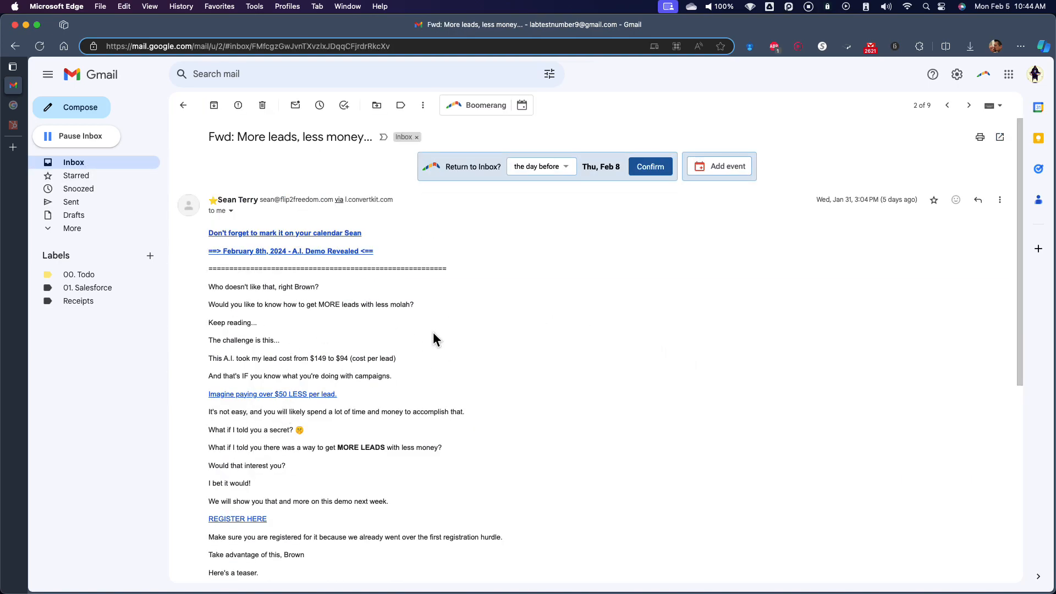
{"action": "scroll", "coordinate": [419, 359], "scroll_direction": "down", "scroll_amount": 1}
{"action": "scroll", "coordinate": [419, 359], "scroll_direction": "up", "scroll_amount": 1}
{"action": "key", "text": "super+Left"}
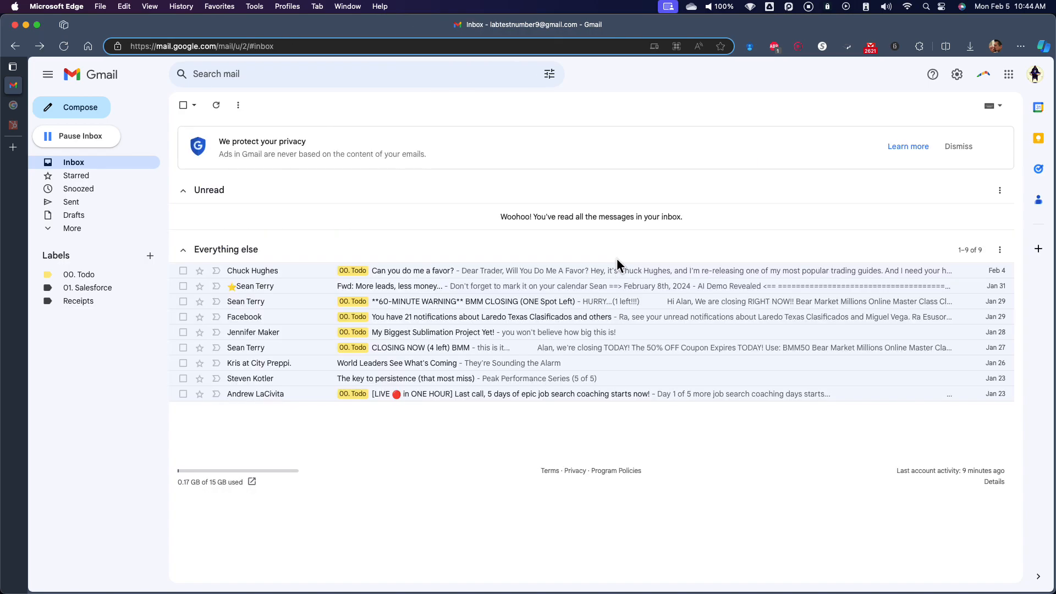
- Check the Custom keyboard shortcuts option in the advanced Gmail settings
{"action": "left_click", "coordinate": [957, 77]}
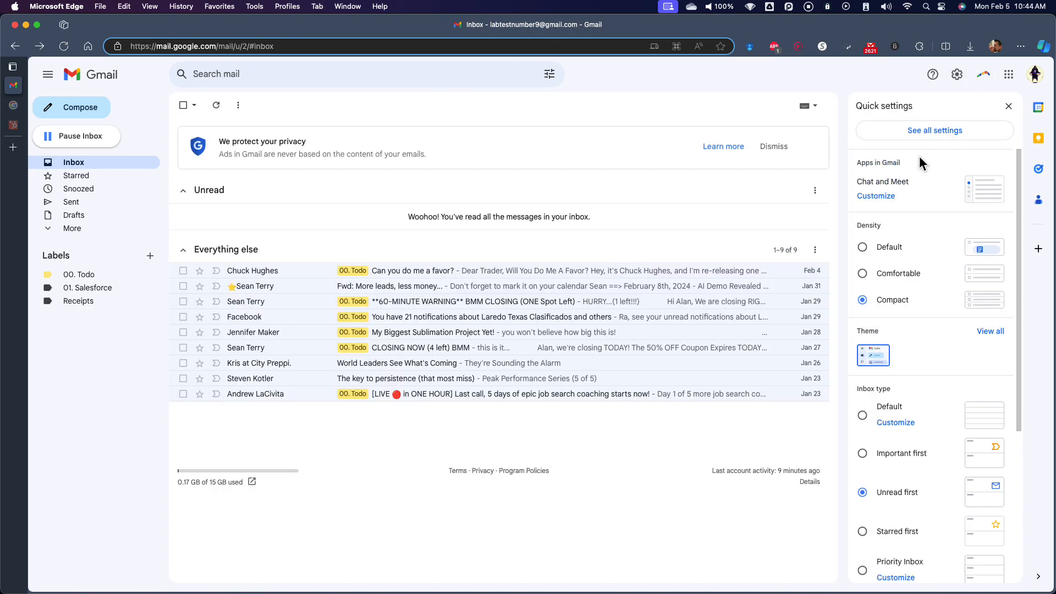
{"action": "left_click", "coordinate": [927, 133]}
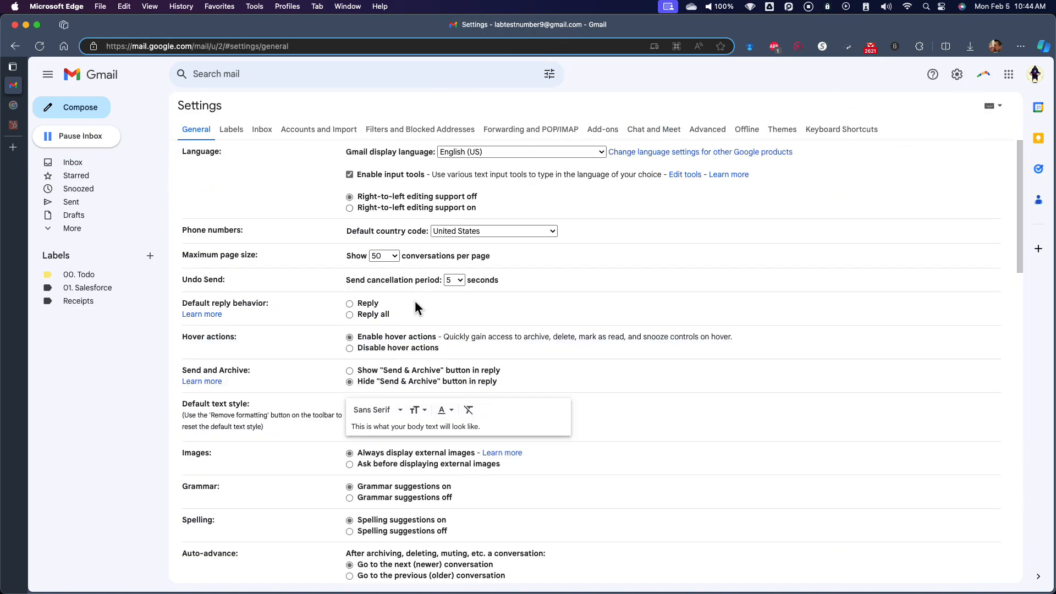
{"action": "left_click", "coordinate": [707, 130]}
{"action": "double_click", "coordinate": [259, 290]}
{"action": "left_click", "coordinate": [527, 250]}
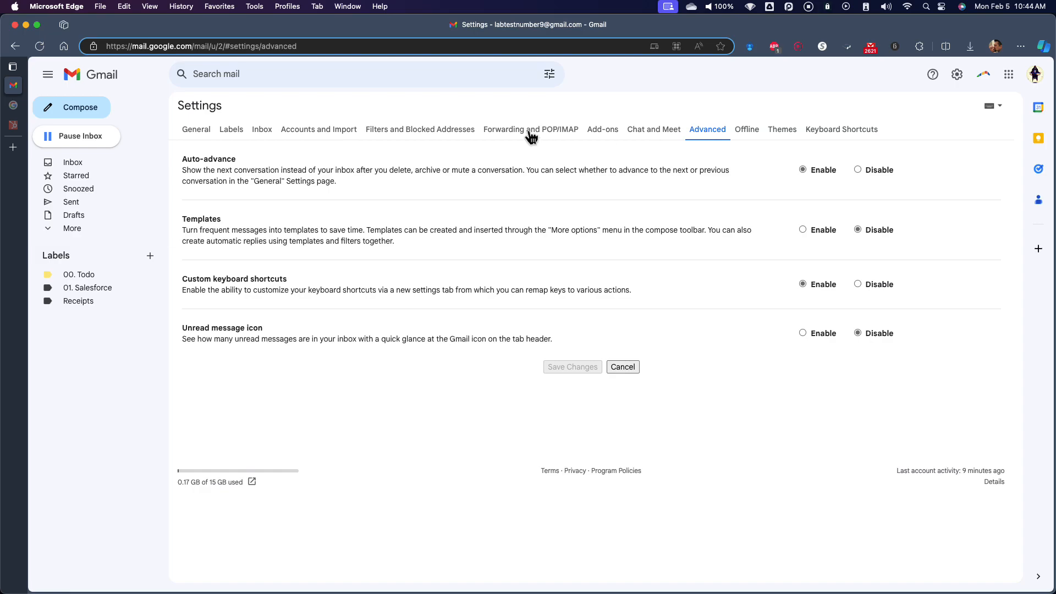
- Examine the keyboard shortcut mappings, including Archive, look over the General settings, and return to the inbox
{"action": "left_click", "coordinate": [862, 131]}
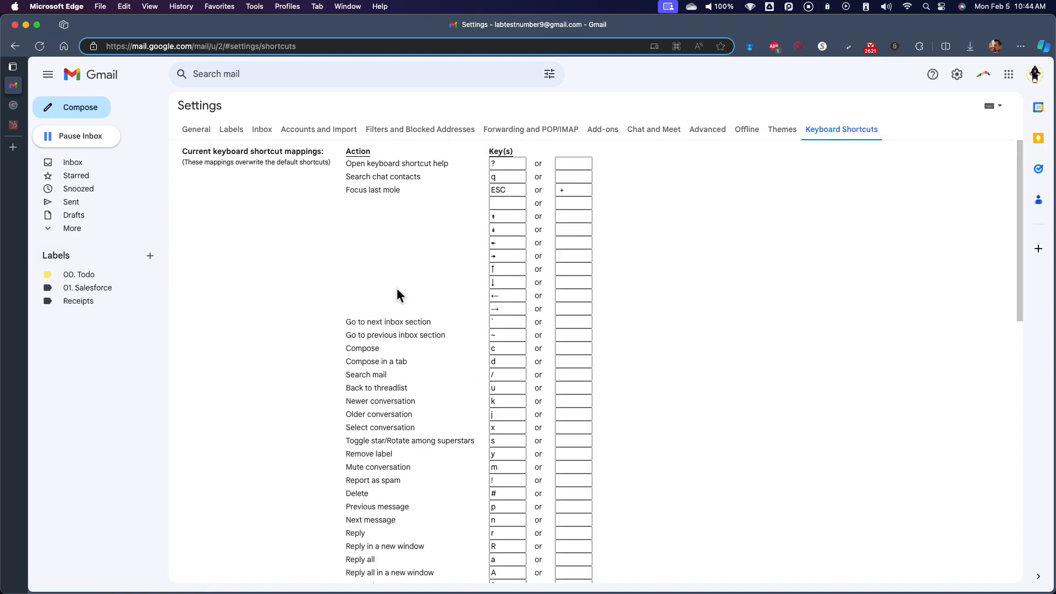
{"action": "scroll", "coordinate": [418, 262], "scroll_direction": "down", "scroll_amount": 4}
{"action": "scroll", "coordinate": [419, 263], "scroll_direction": "down", "scroll_amount": 2}
{"action": "scroll", "coordinate": [406, 276], "scroll_direction": "up", "scroll_amount": 2}
{"action": "scroll", "coordinate": [353, 288], "scroll_direction": "up", "scroll_amount": 3}
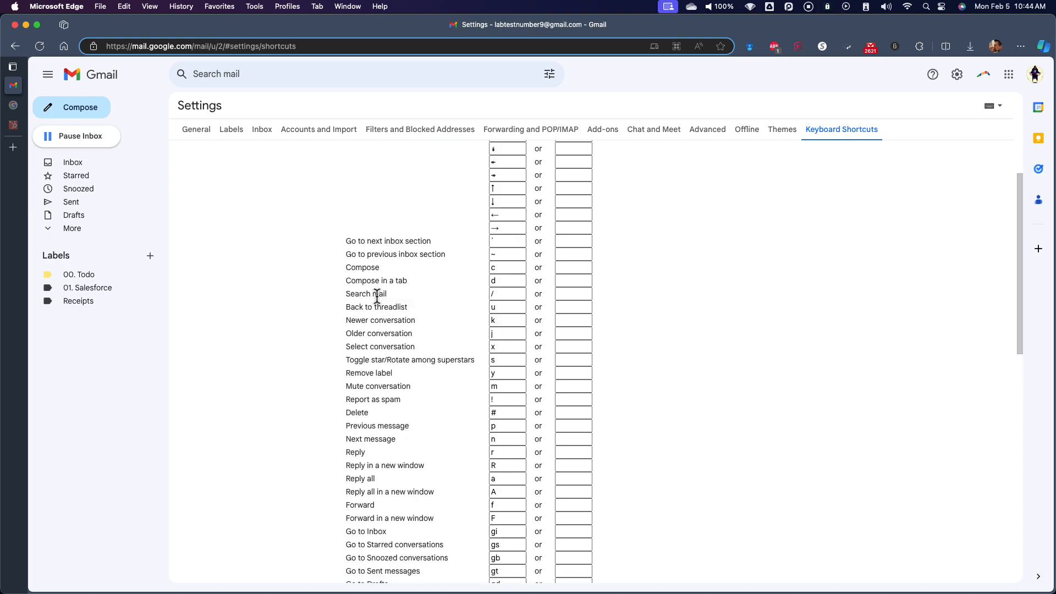
{"action": "scroll", "coordinate": [363, 336], "scroll_direction": "down", "scroll_amount": 15}
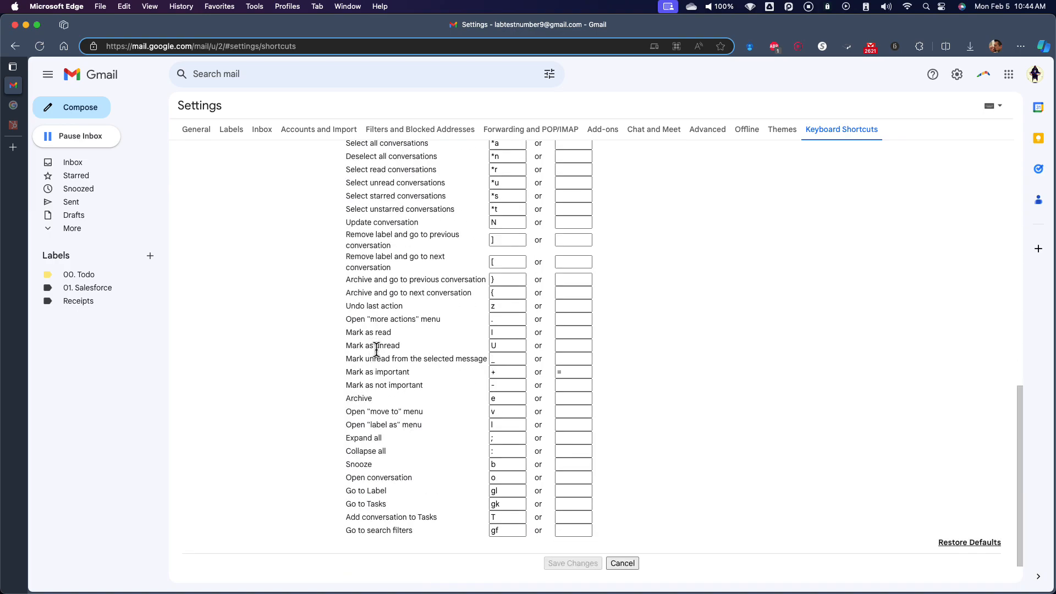
{"action": "double_click", "coordinate": [355, 398]}
{"action": "scroll", "coordinate": [409, 424], "scroll_direction": "up", "scroll_amount": 10}
{"action": "scroll", "coordinate": [425, 376], "scroll_direction": "up", "scroll_amount": 3}
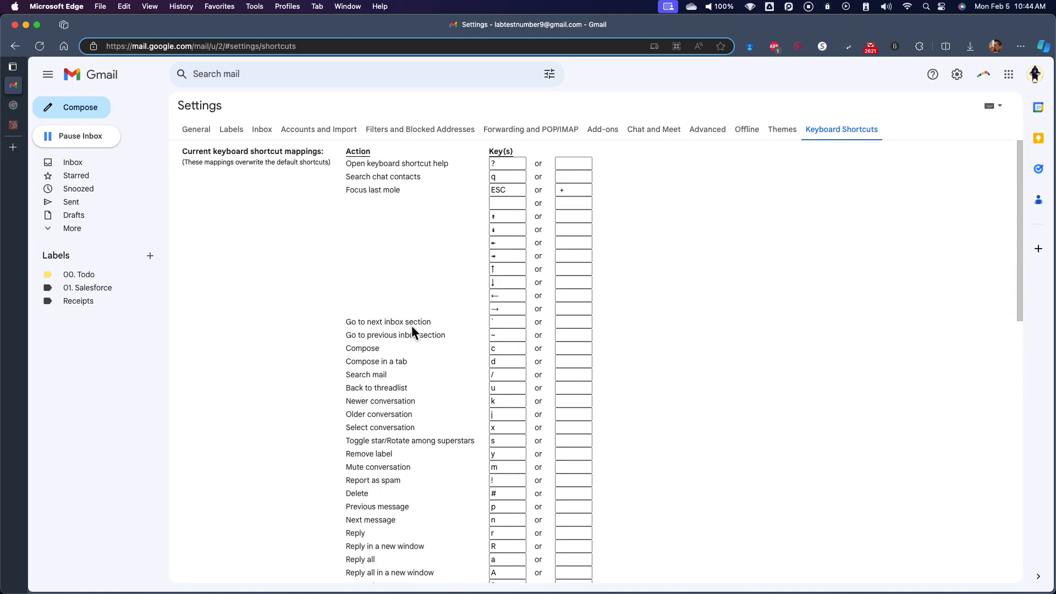
{"action": "left_click", "coordinate": [197, 130]}
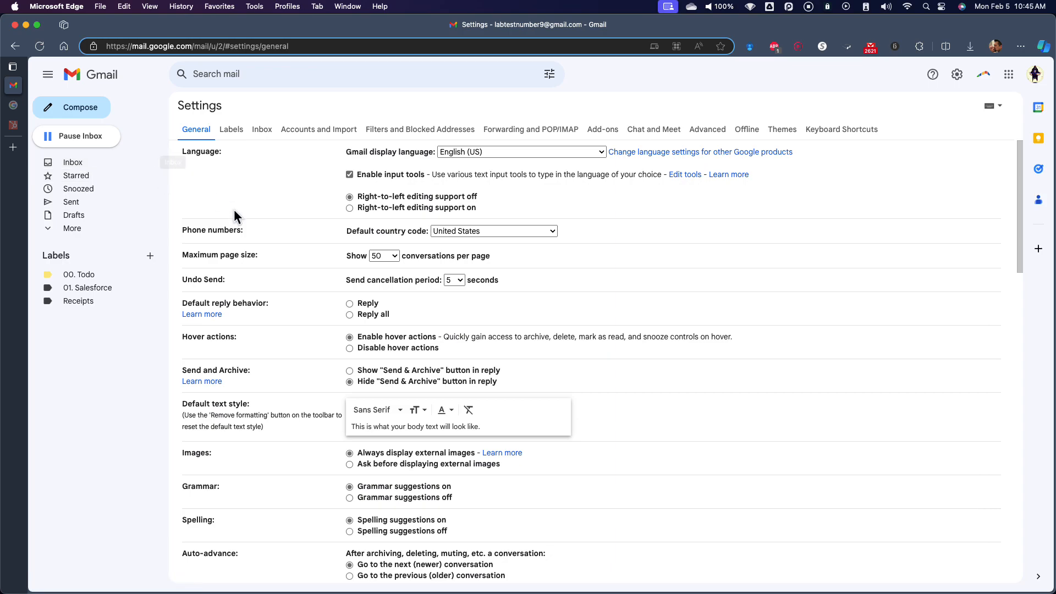
{"action": "scroll", "coordinate": [290, 342], "scroll_direction": "down", "scroll_amount": 20}
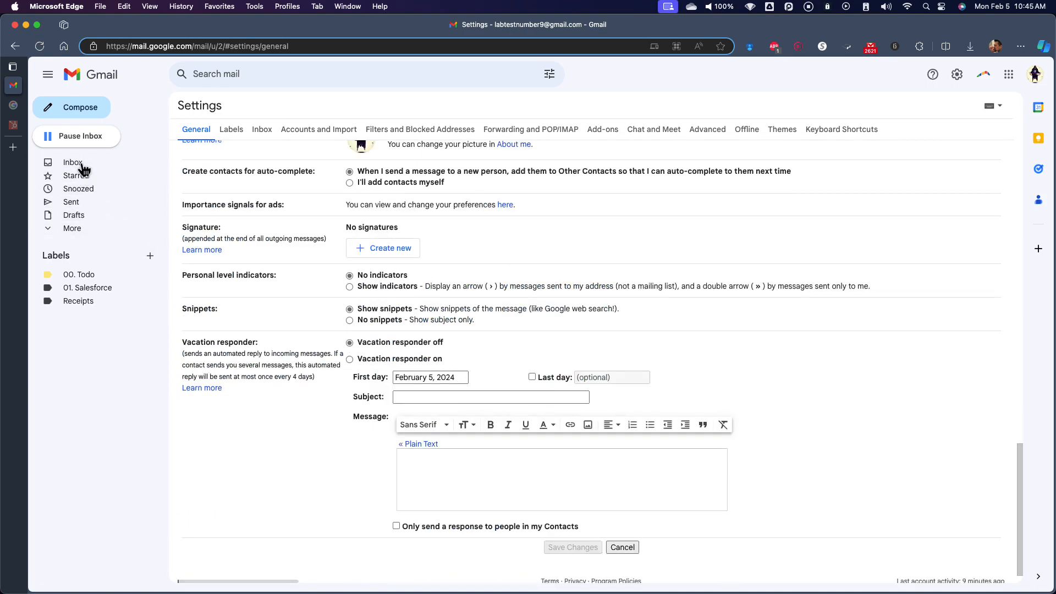
{"action": "left_click", "coordinate": [72, 162]}
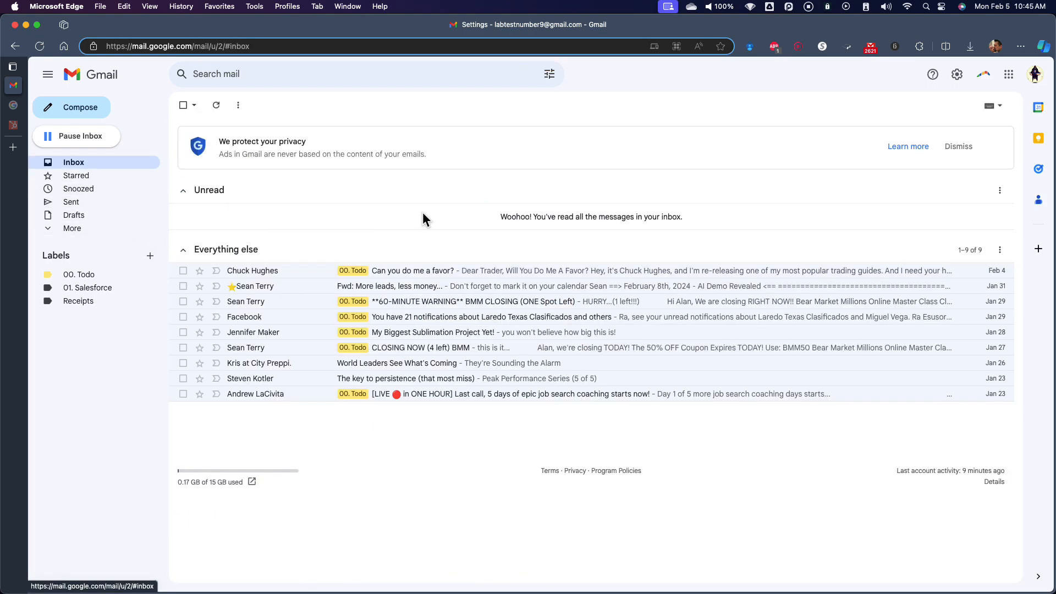
- Delete the "Fwd: More leads, less money..." email and return to the inbox
{"action": "left_click", "coordinate": [404, 288]}
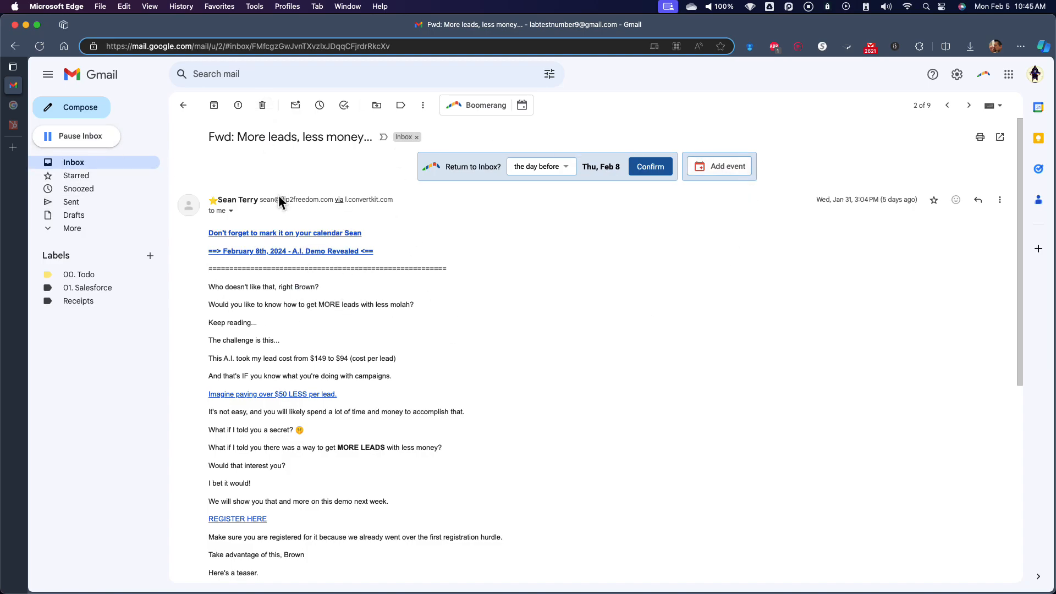
{"action": "left_click", "coordinate": [262, 106]}
{"action": "left_click", "coordinate": [107, 165]}
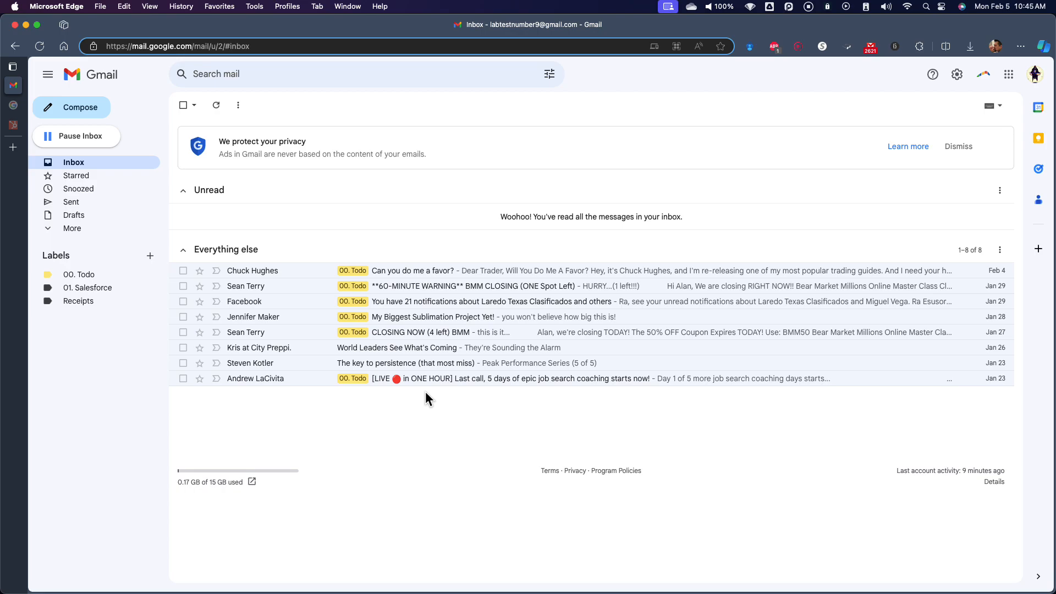
- Skim the "Can you do me a favor?" email and archive it
{"action": "left_click", "coordinate": [452, 275]}
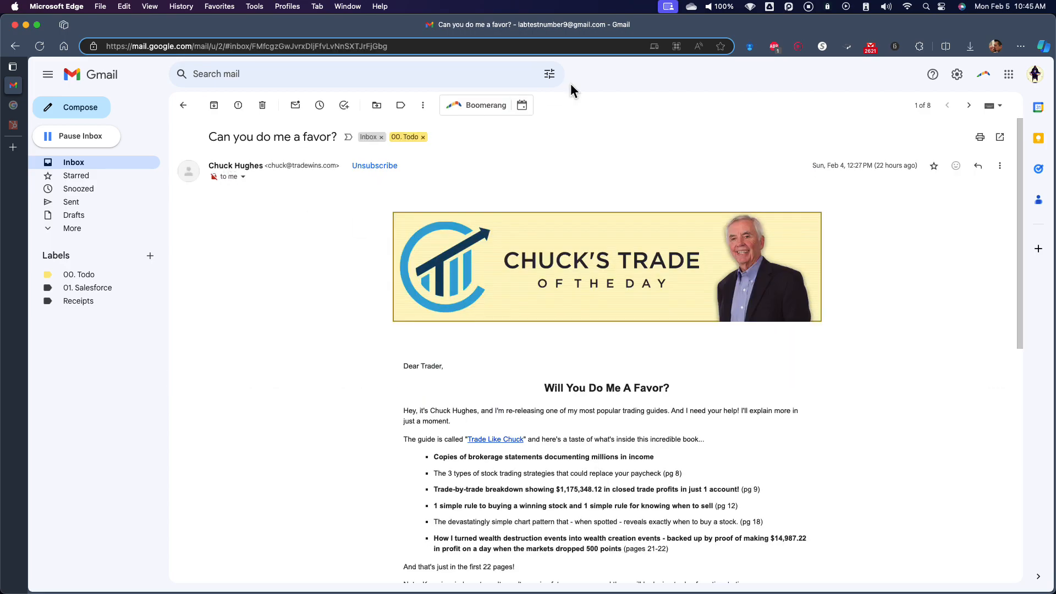
{"action": "scroll", "coordinate": [541, 330], "scroll_direction": "down", "scroll_amount": 5}
{"action": "scroll", "coordinate": [331, 260], "scroll_direction": "up", "scroll_amount": 5}
{"action": "left_click", "coordinate": [214, 108]}
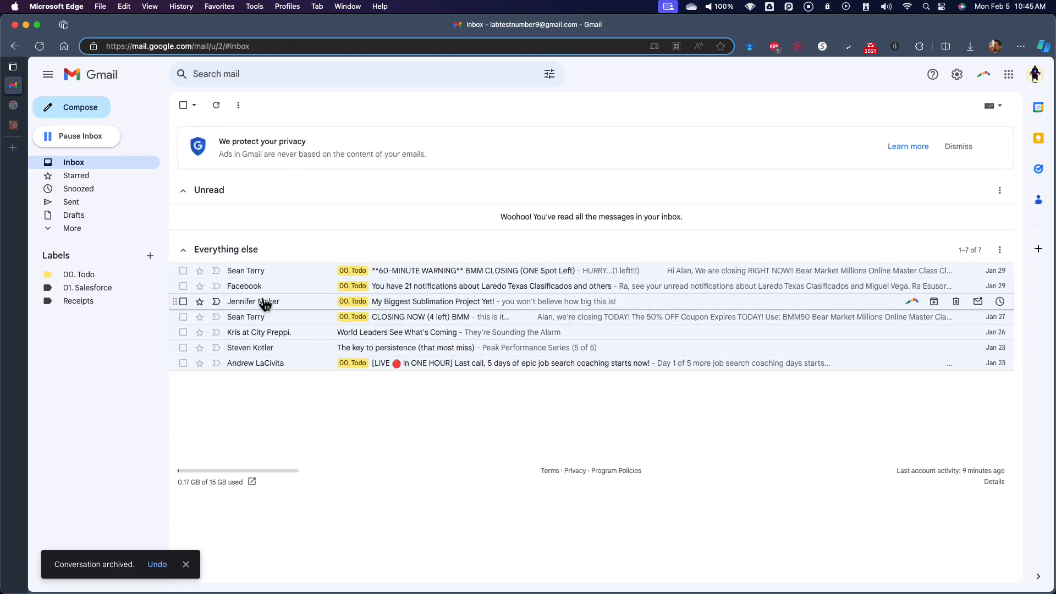